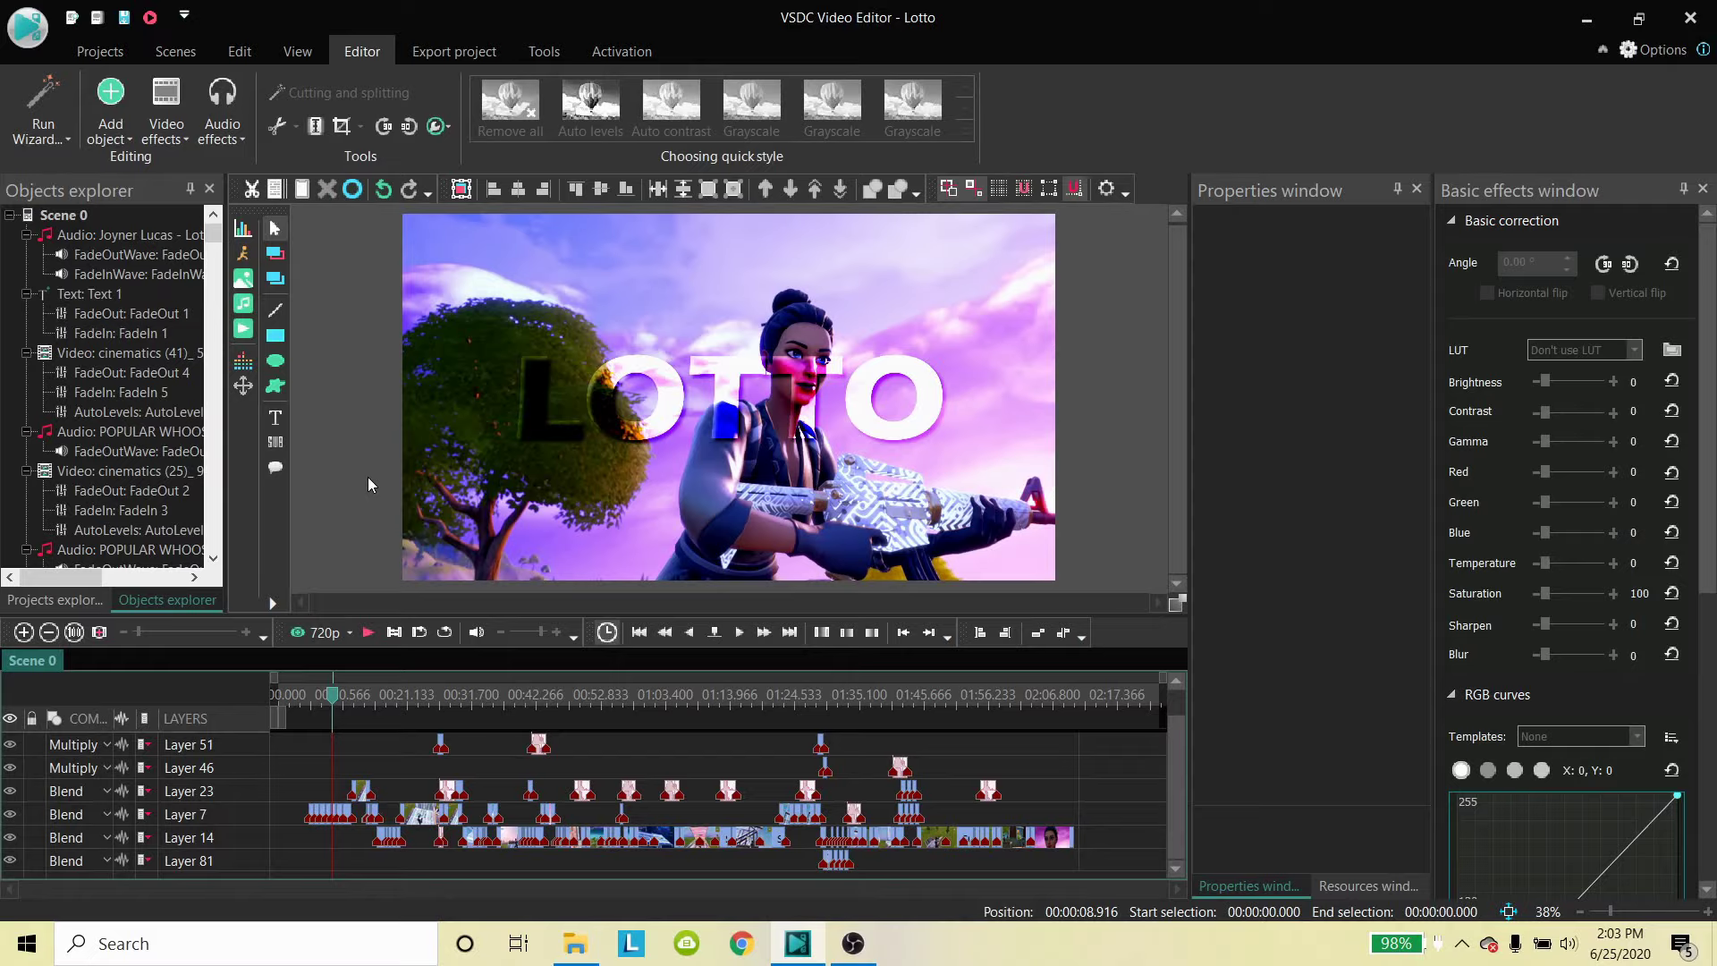
Move the playhead to about 8.7 s and select the cinematics (37) clip on Layer 7.
{"action": "left_click", "coordinate": [332, 703]}
{"action": "left_click", "coordinate": [1037, 465]}
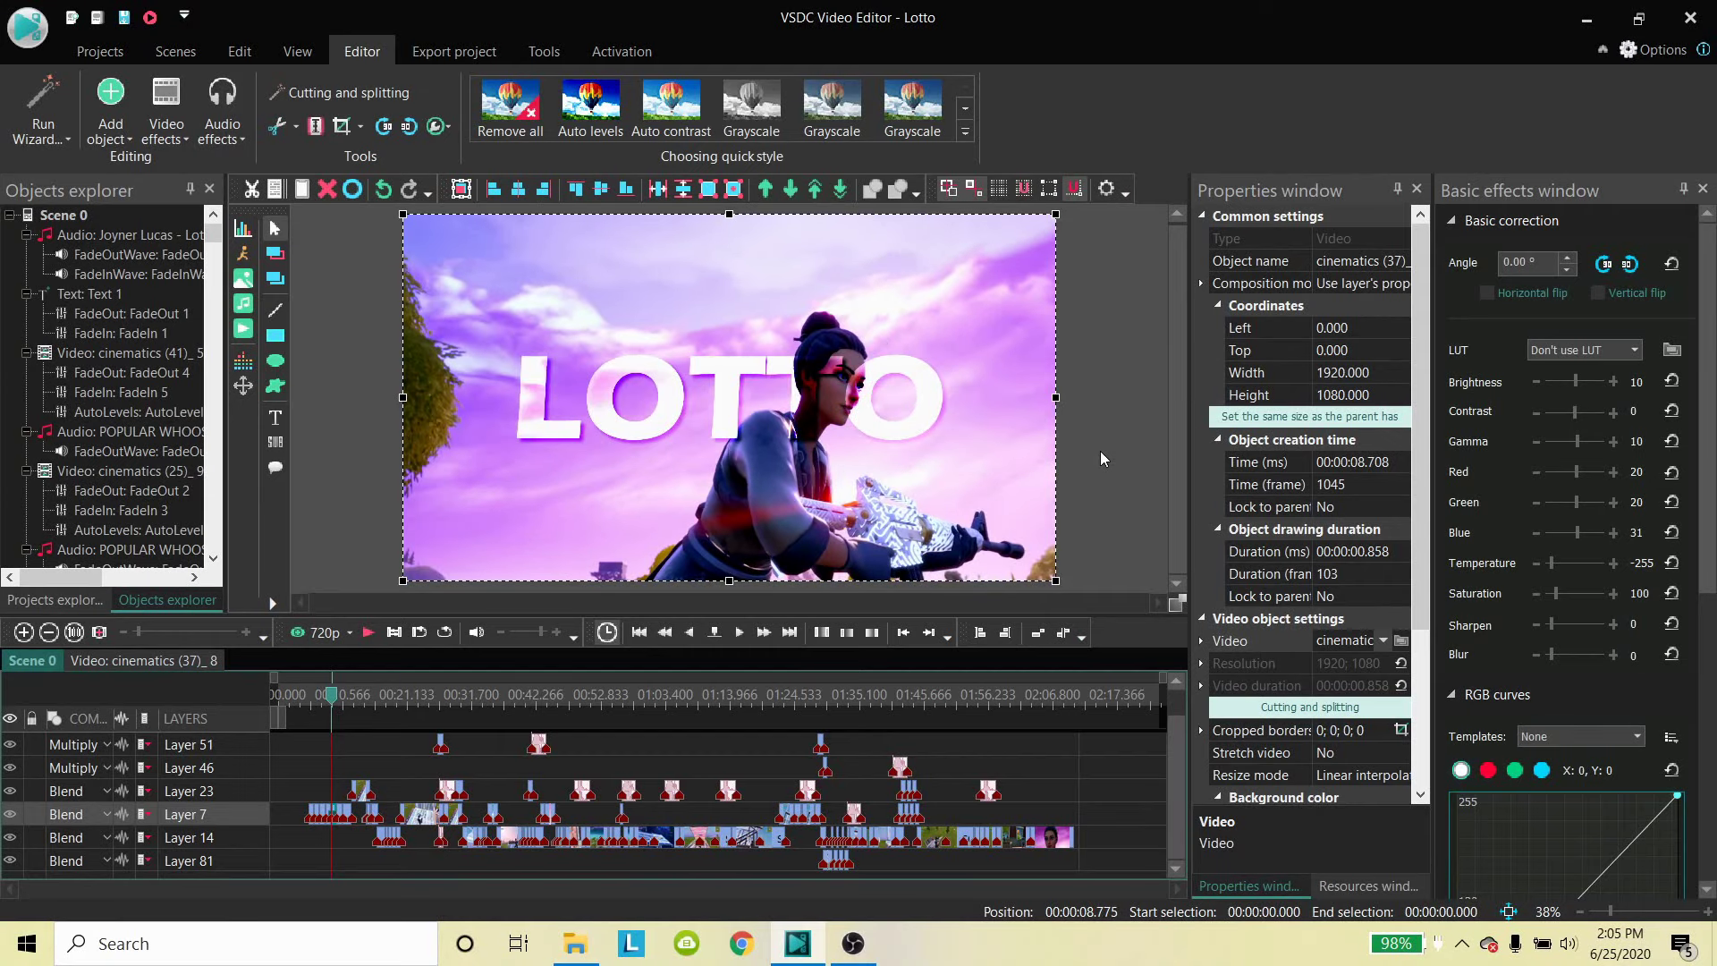
Open the 'Video: cinematics (37)_8' timeline tab to show the clip's Text 8, Text 4 and AutoLevels 28 layers.
{"action": "left_click", "coordinate": [211, 660]}
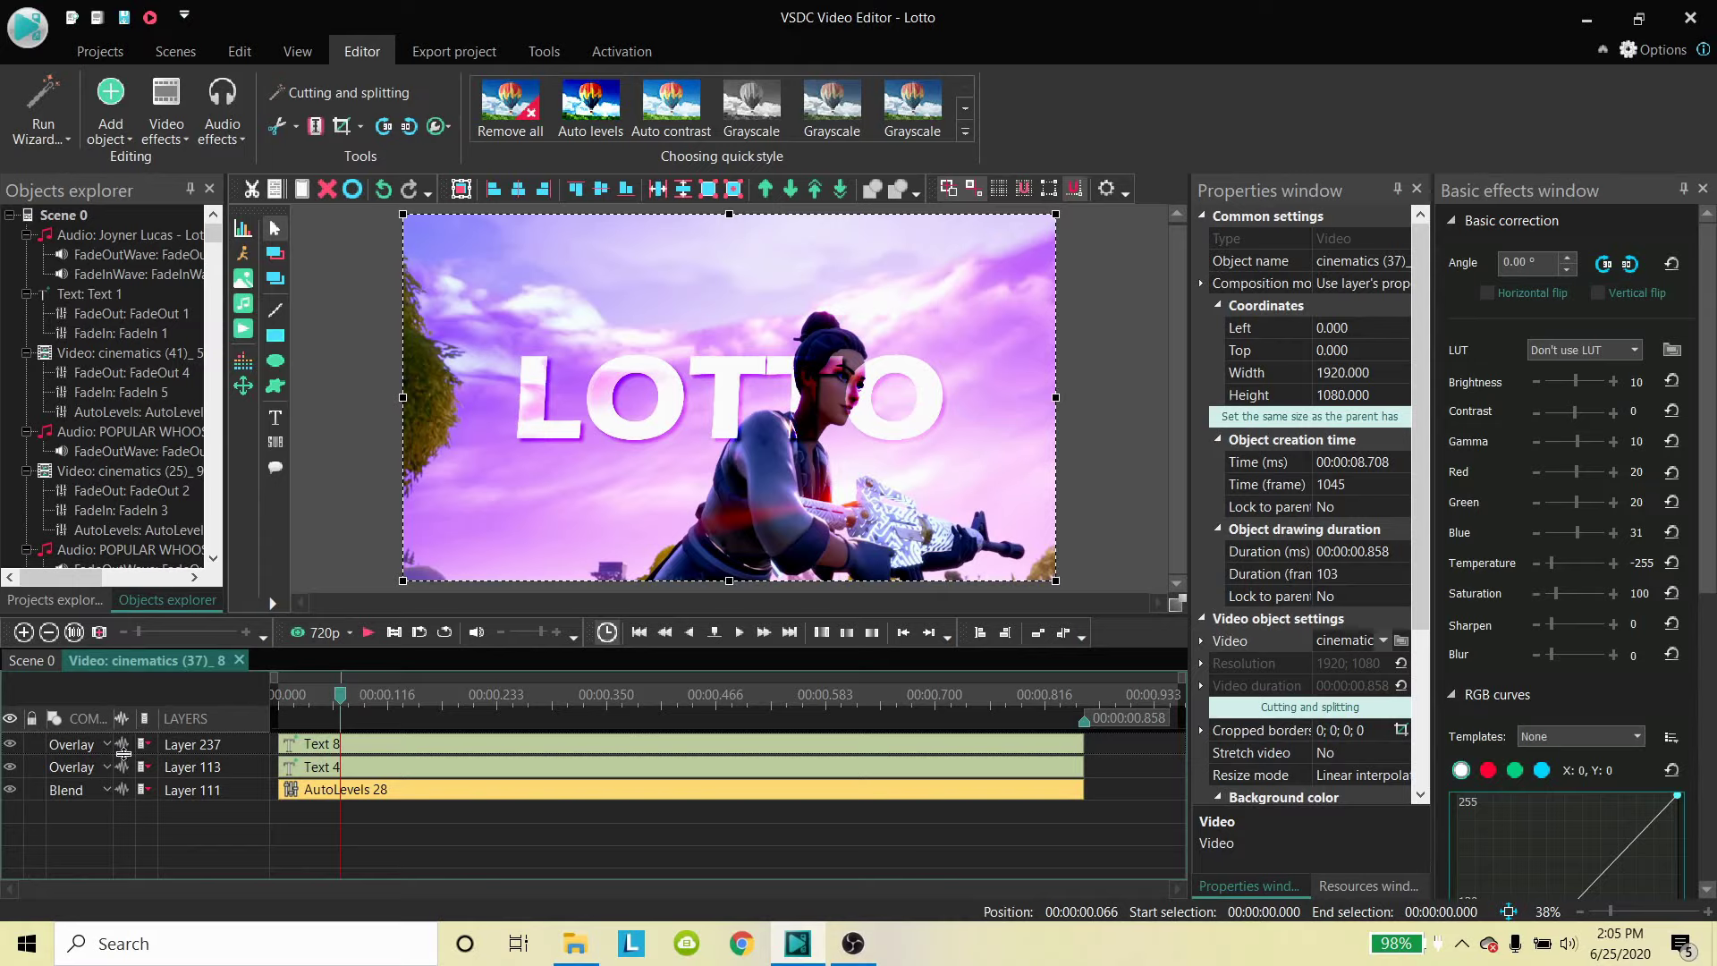
Set Text 8's Left position to 0 and back to 10, then select Text 4 in the cinematics (37) clip.
{"action": "left_click", "coordinate": [391, 751]}
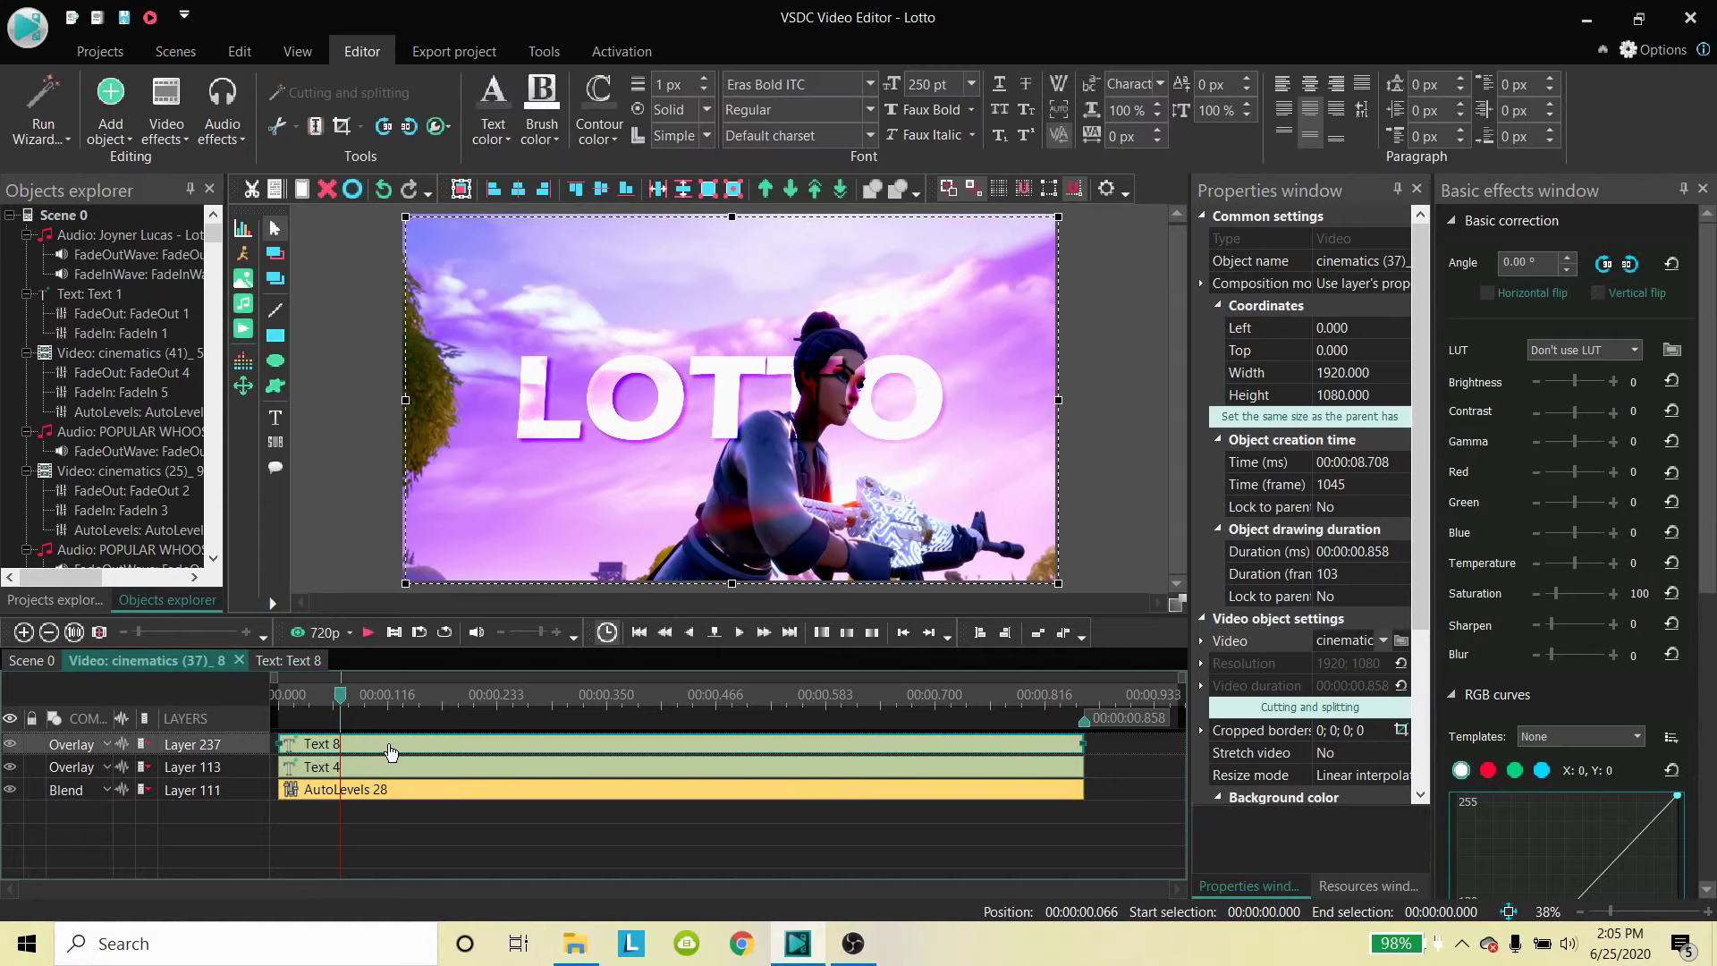
{"action": "double_click", "coordinate": [391, 751]}
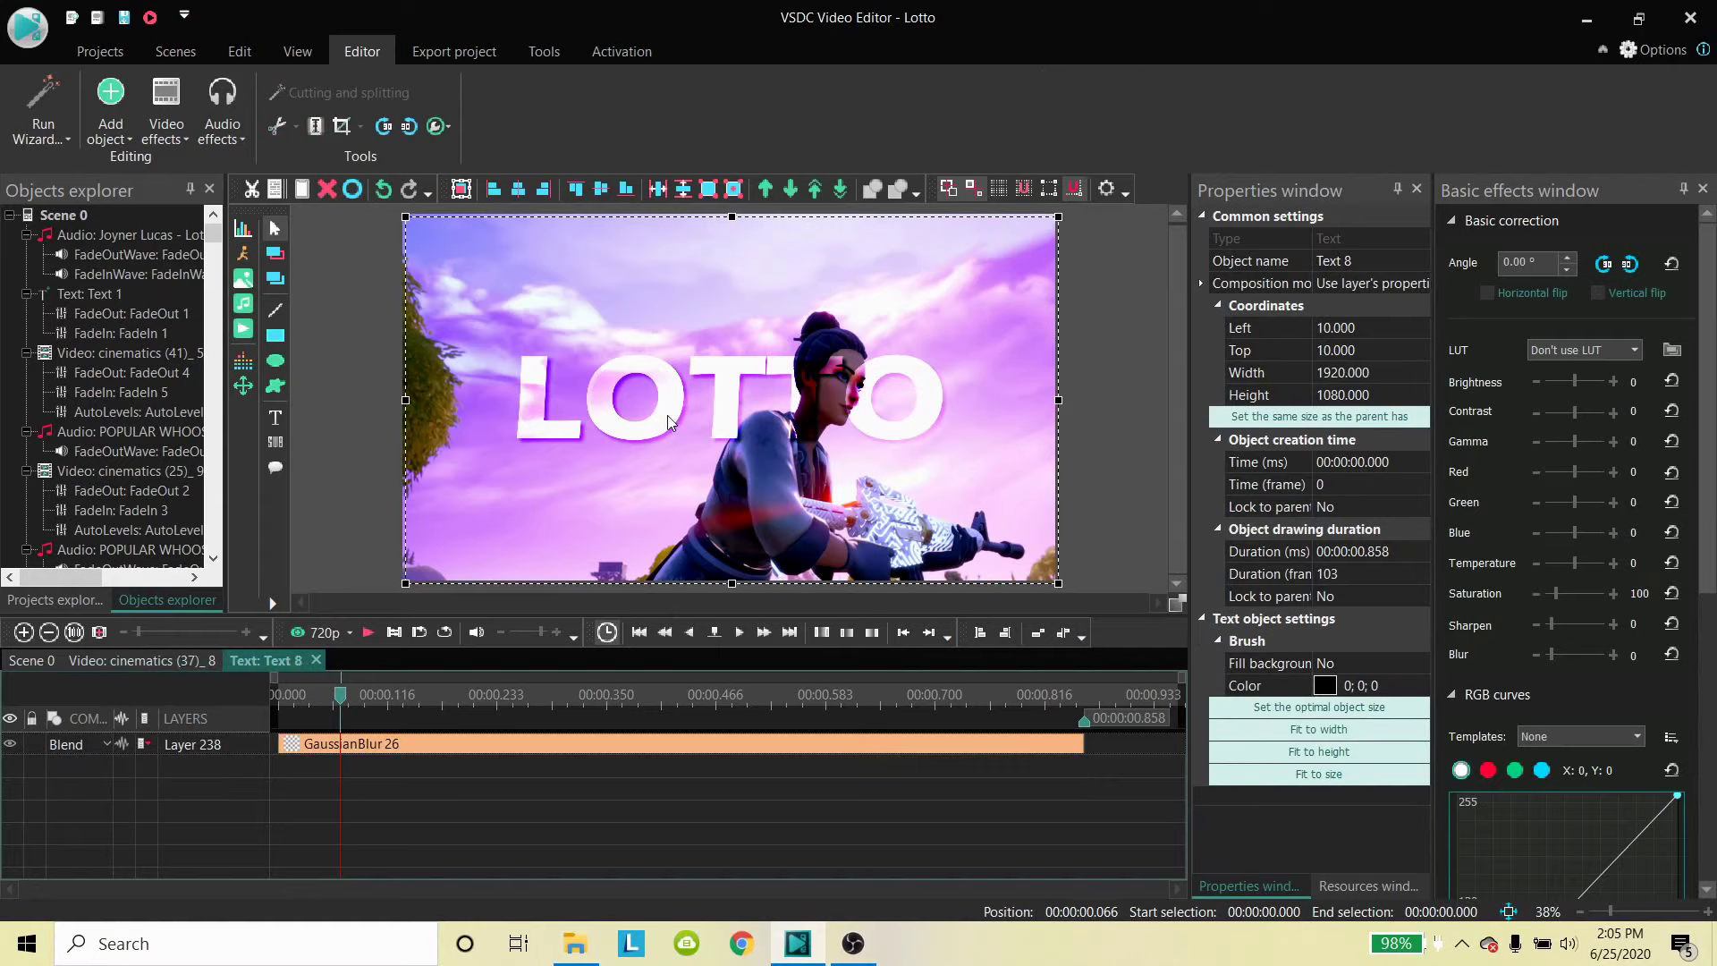
{"action": "left_click", "coordinate": [1354, 329]}
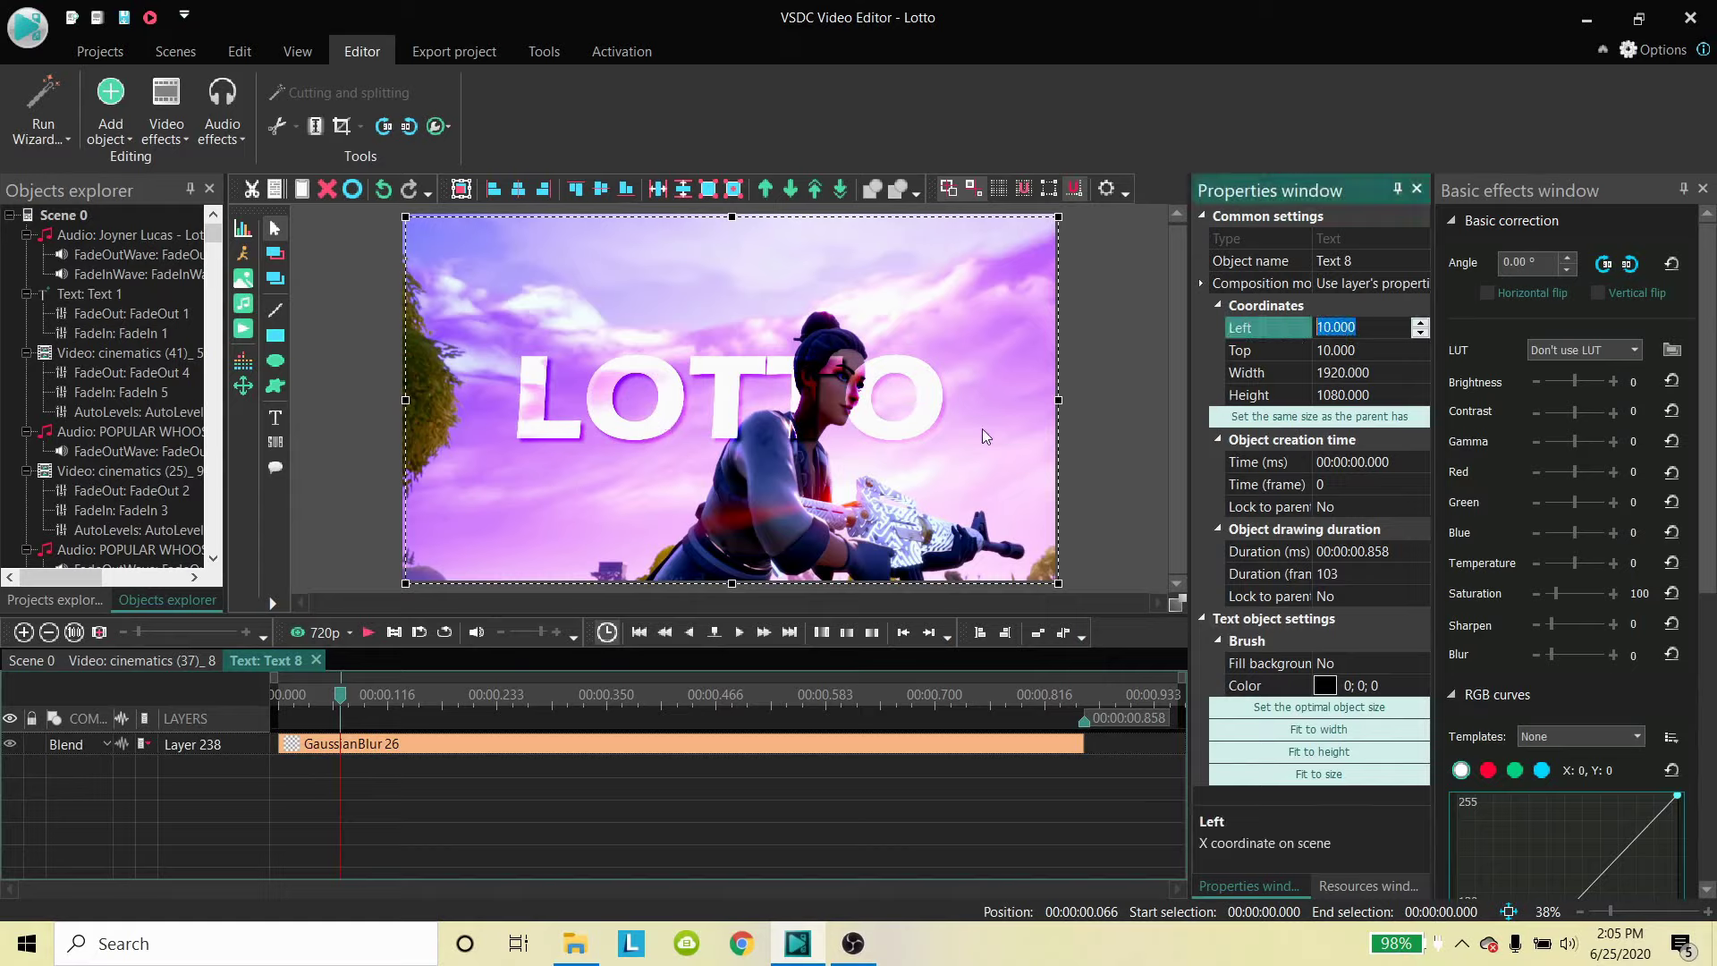
{"action": "type", "text": "0"}
{"action": "key", "text": "Return"}
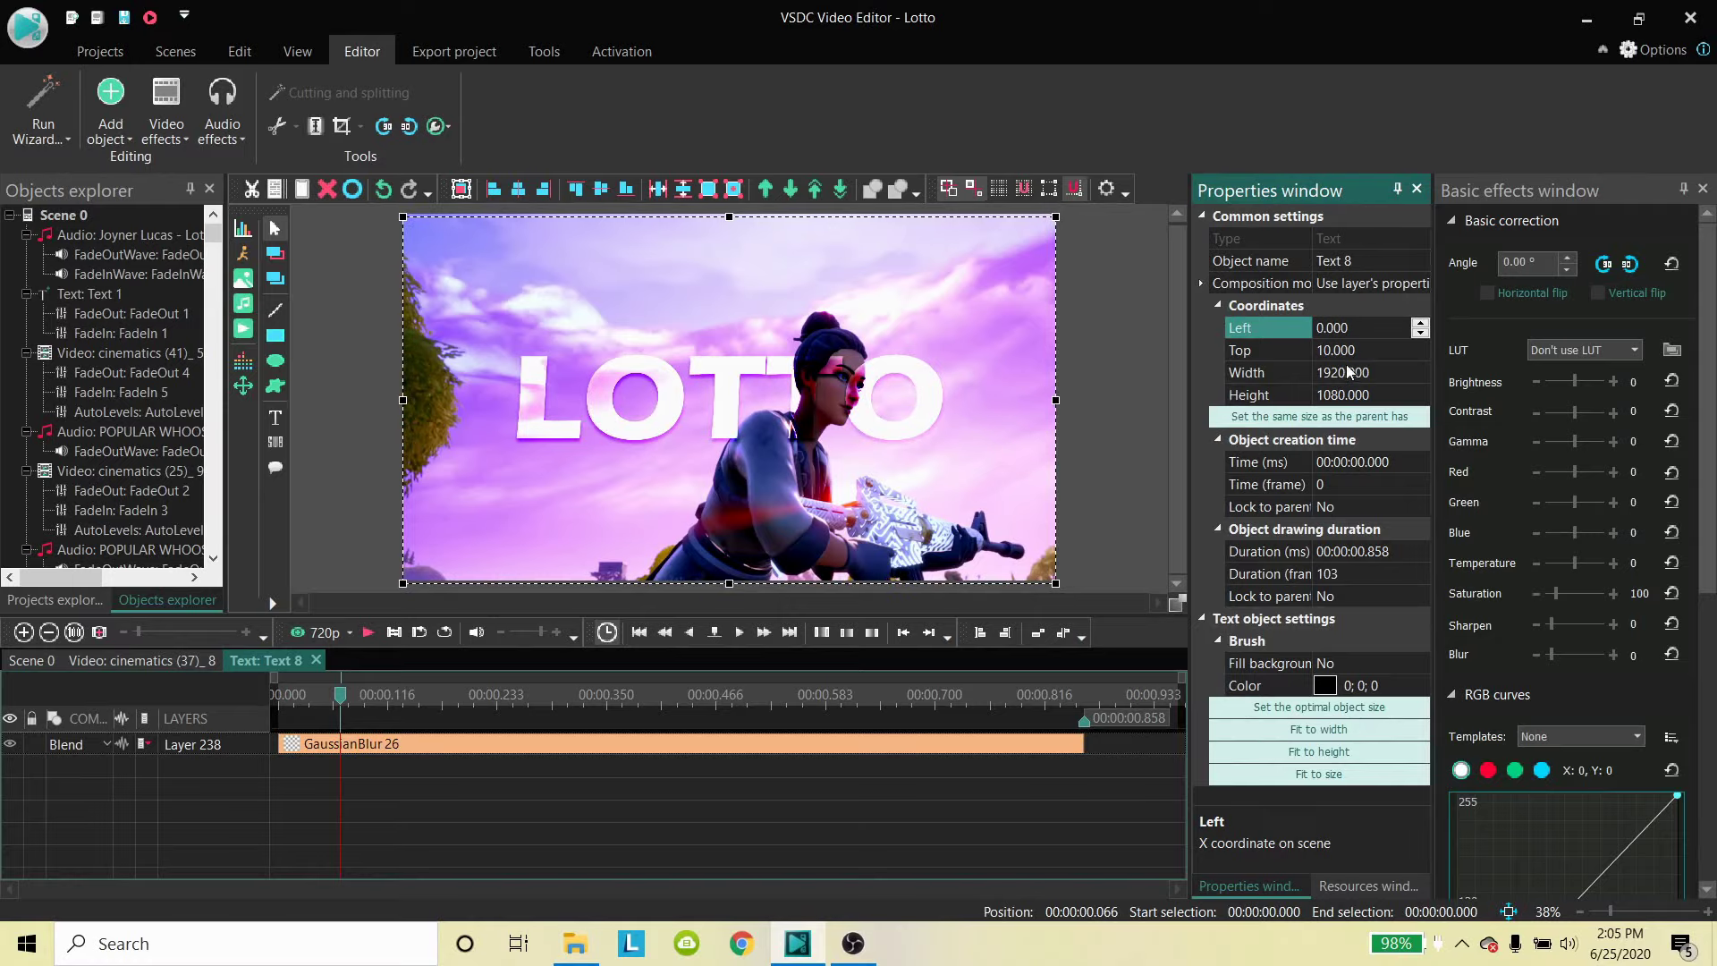
{"action": "left_click", "coordinate": [1377, 327]}
{"action": "type", "text": "10"}
{"action": "key", "text": "Return"}
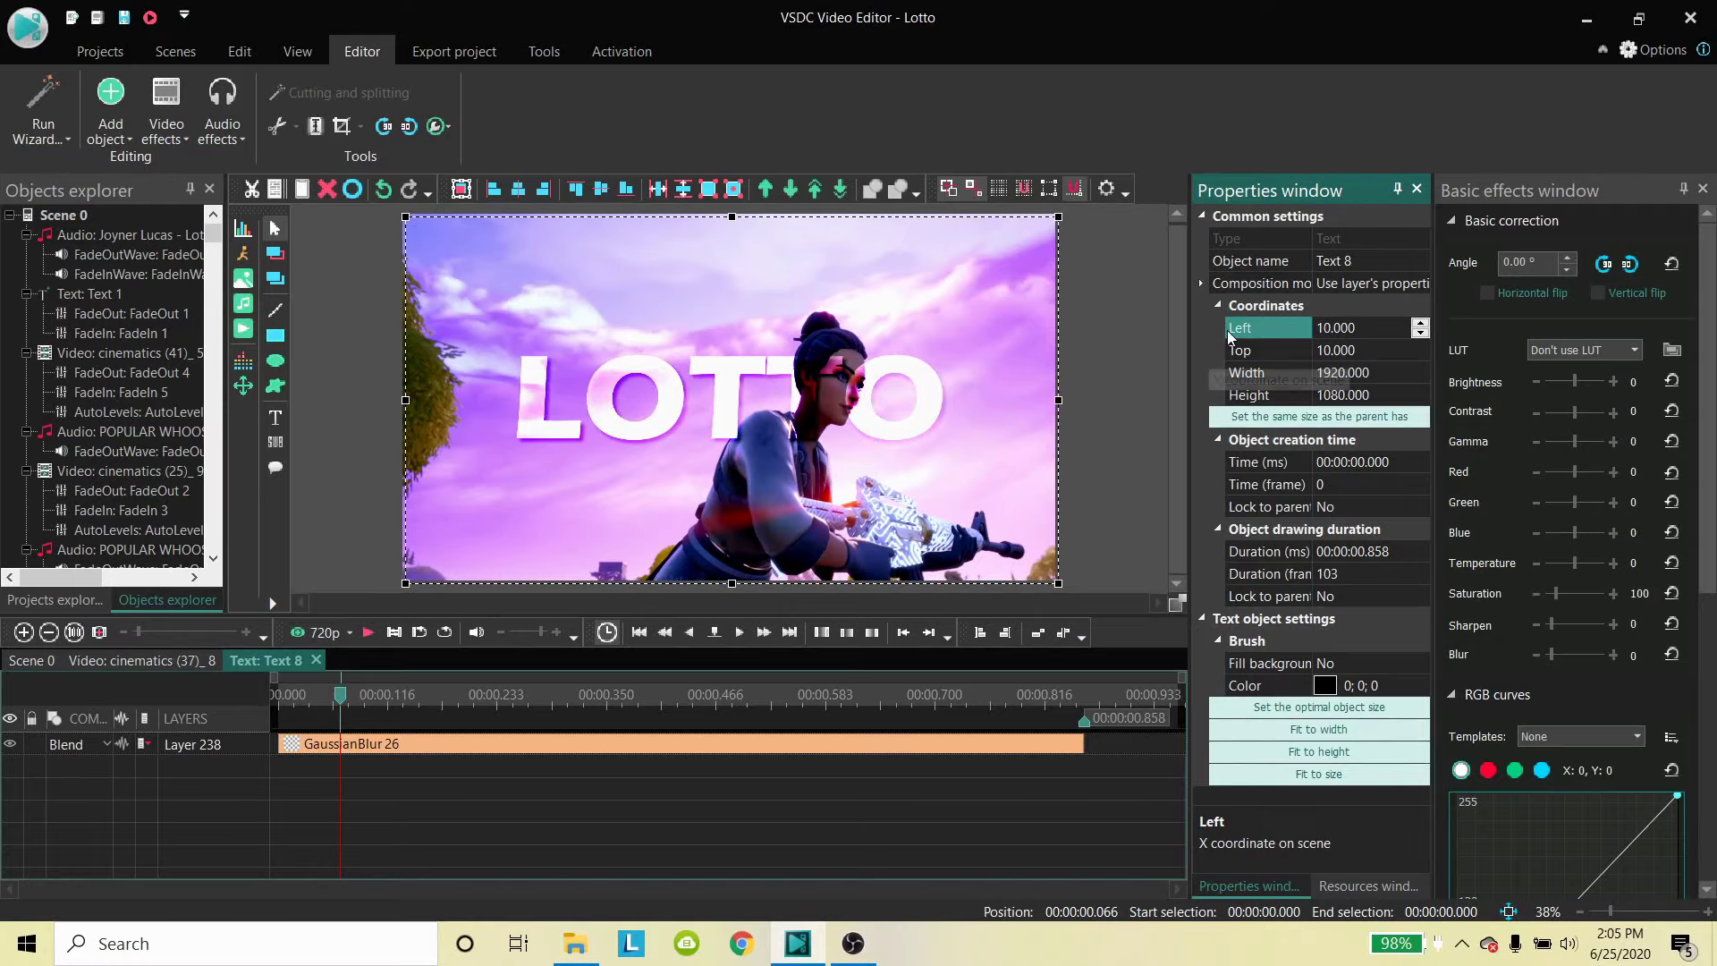
{"action": "left_click", "coordinate": [141, 659]}
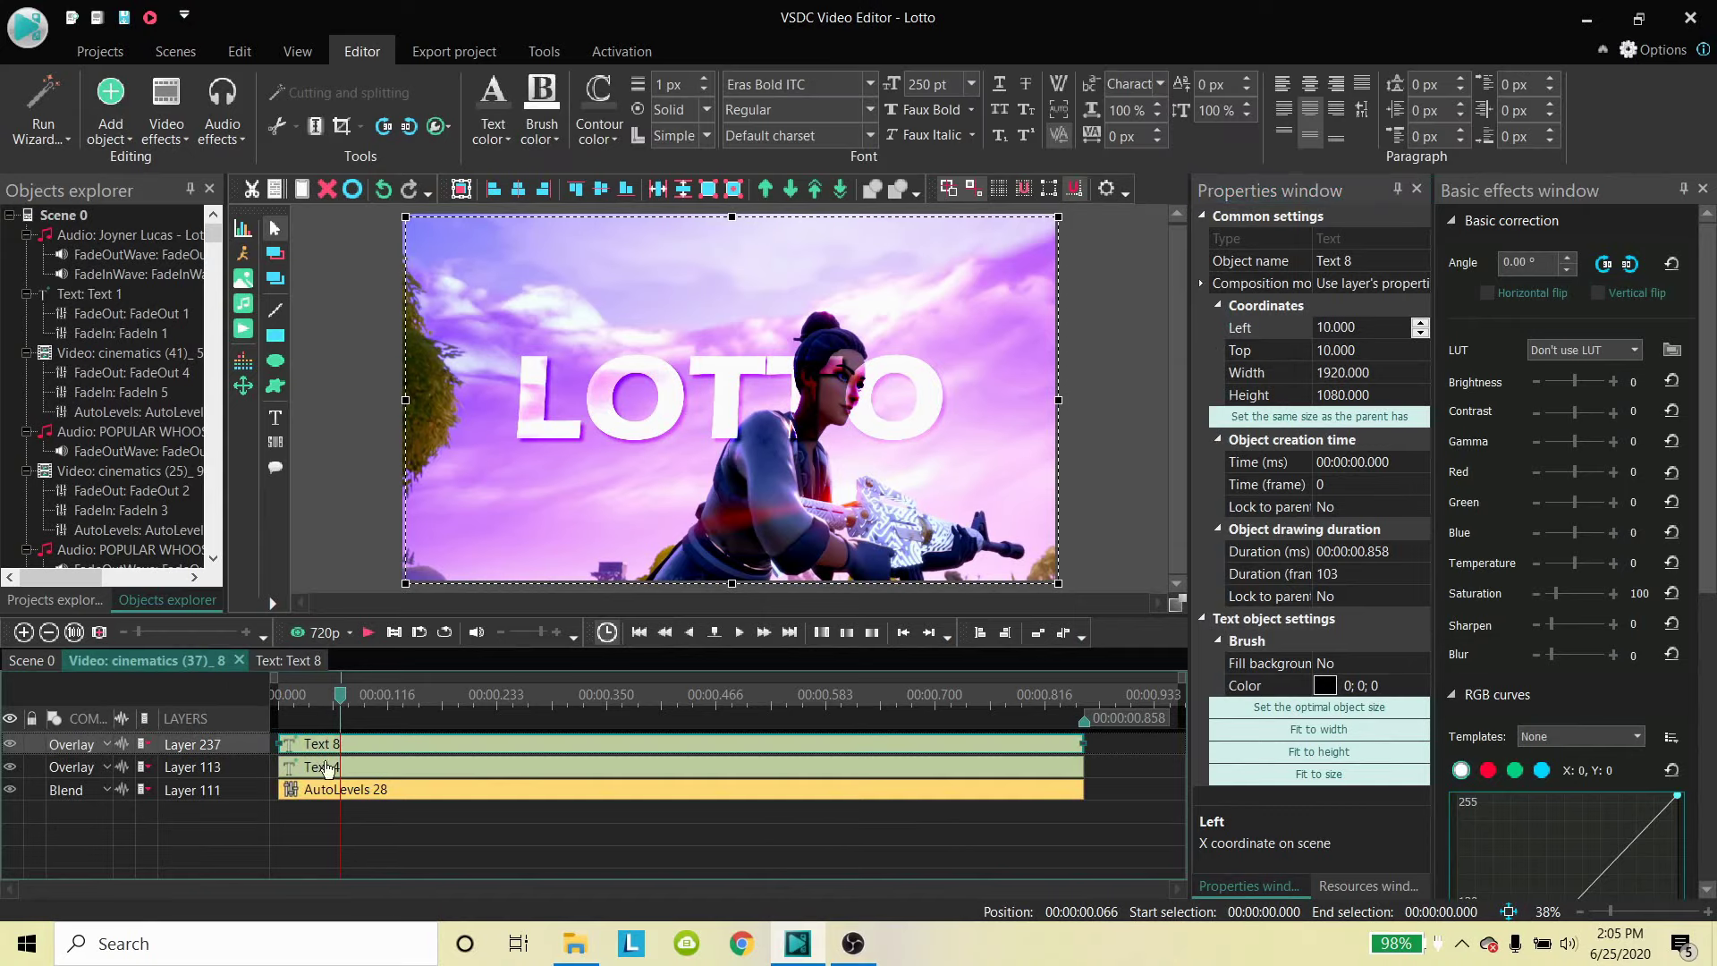
{"action": "left_click", "coordinate": [327, 769]}
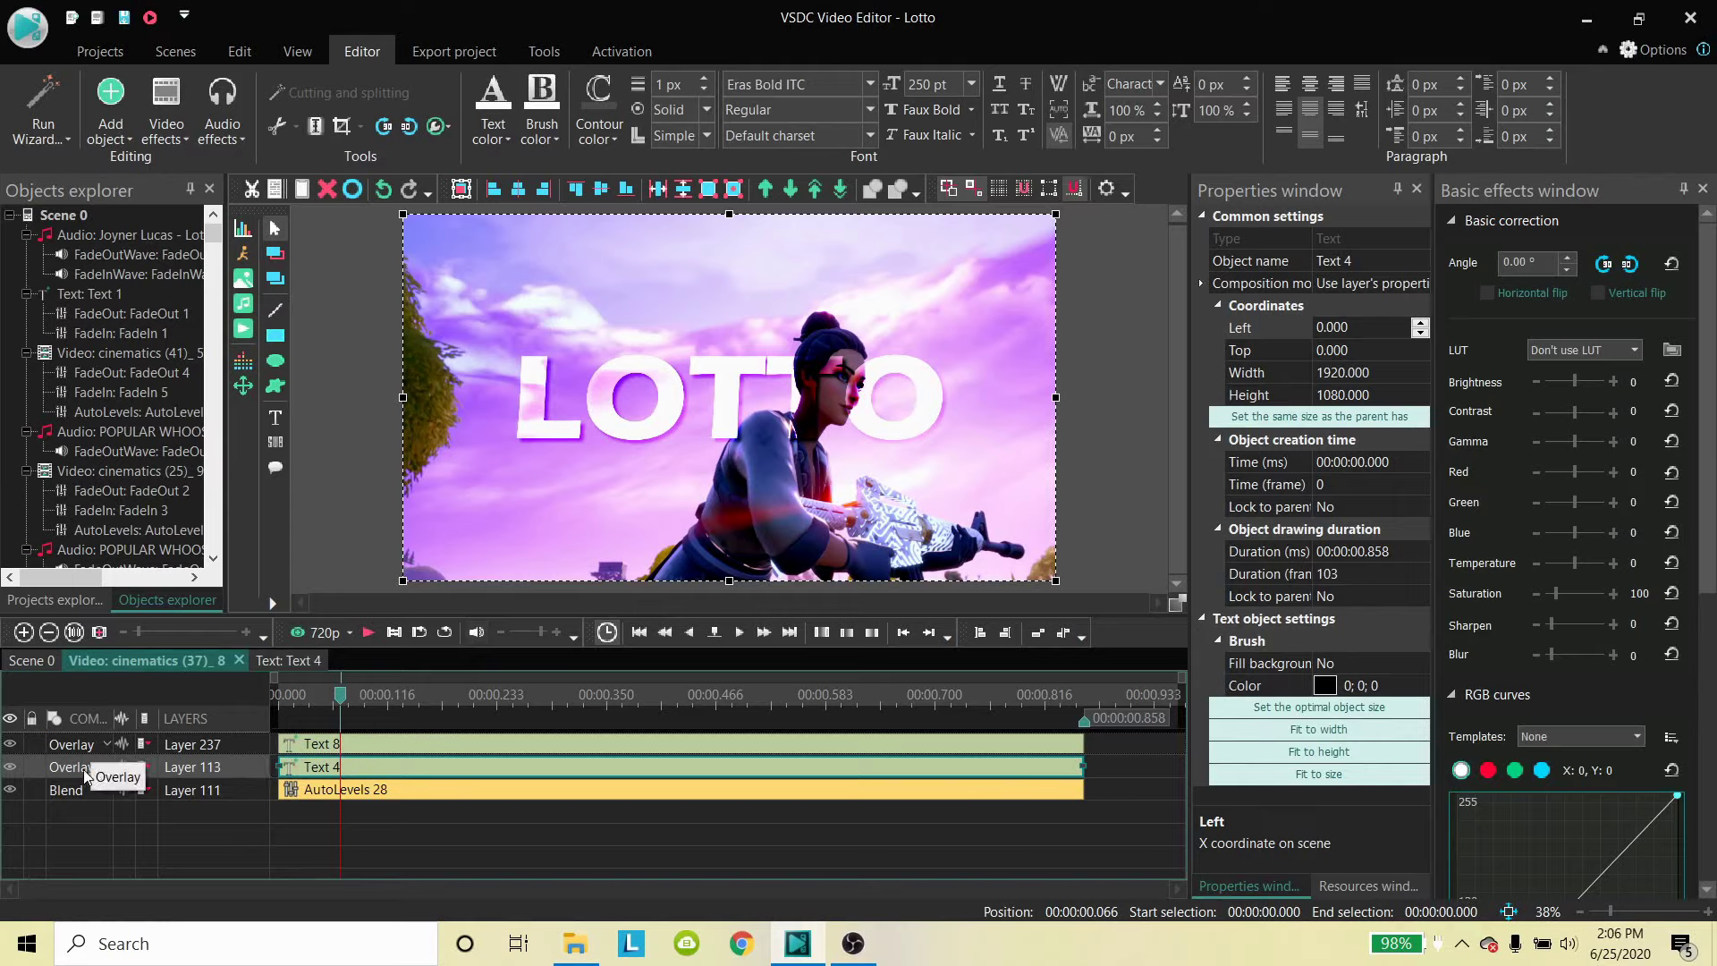
Try Invert blending from More... on Layer 113 (Text 4), then switch it to plain Blend.
{"action": "left_click", "coordinate": [88, 768]}
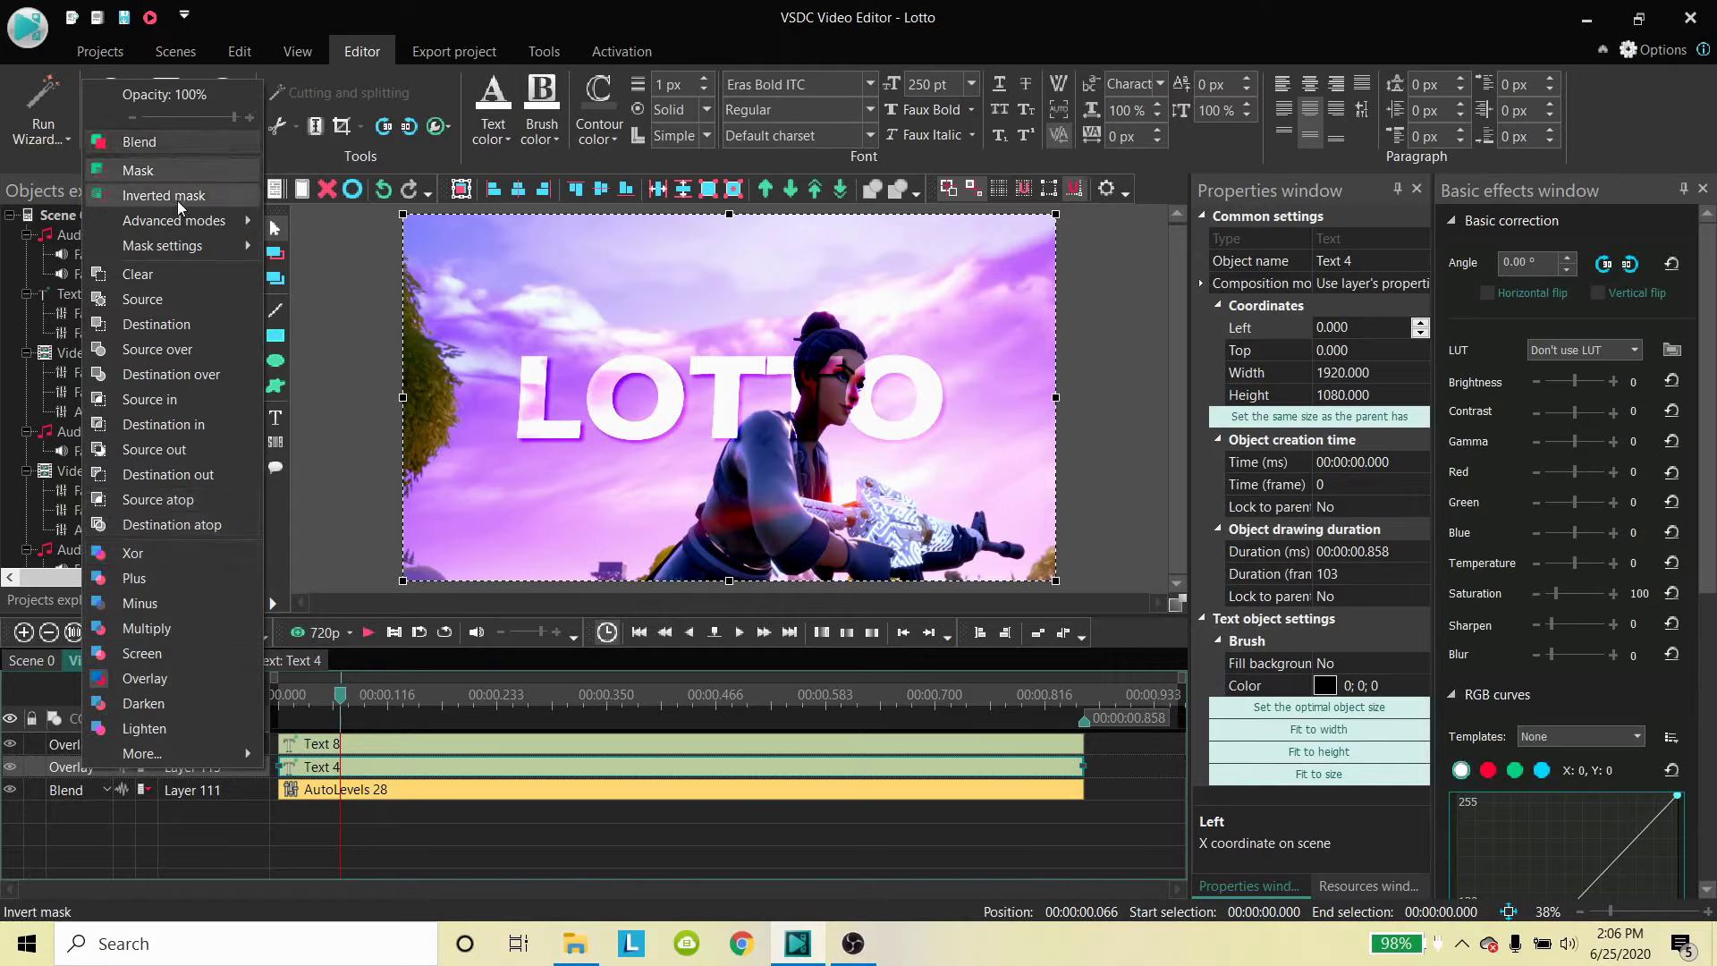
{"action": "mouse_move", "coordinate": [188, 228]}
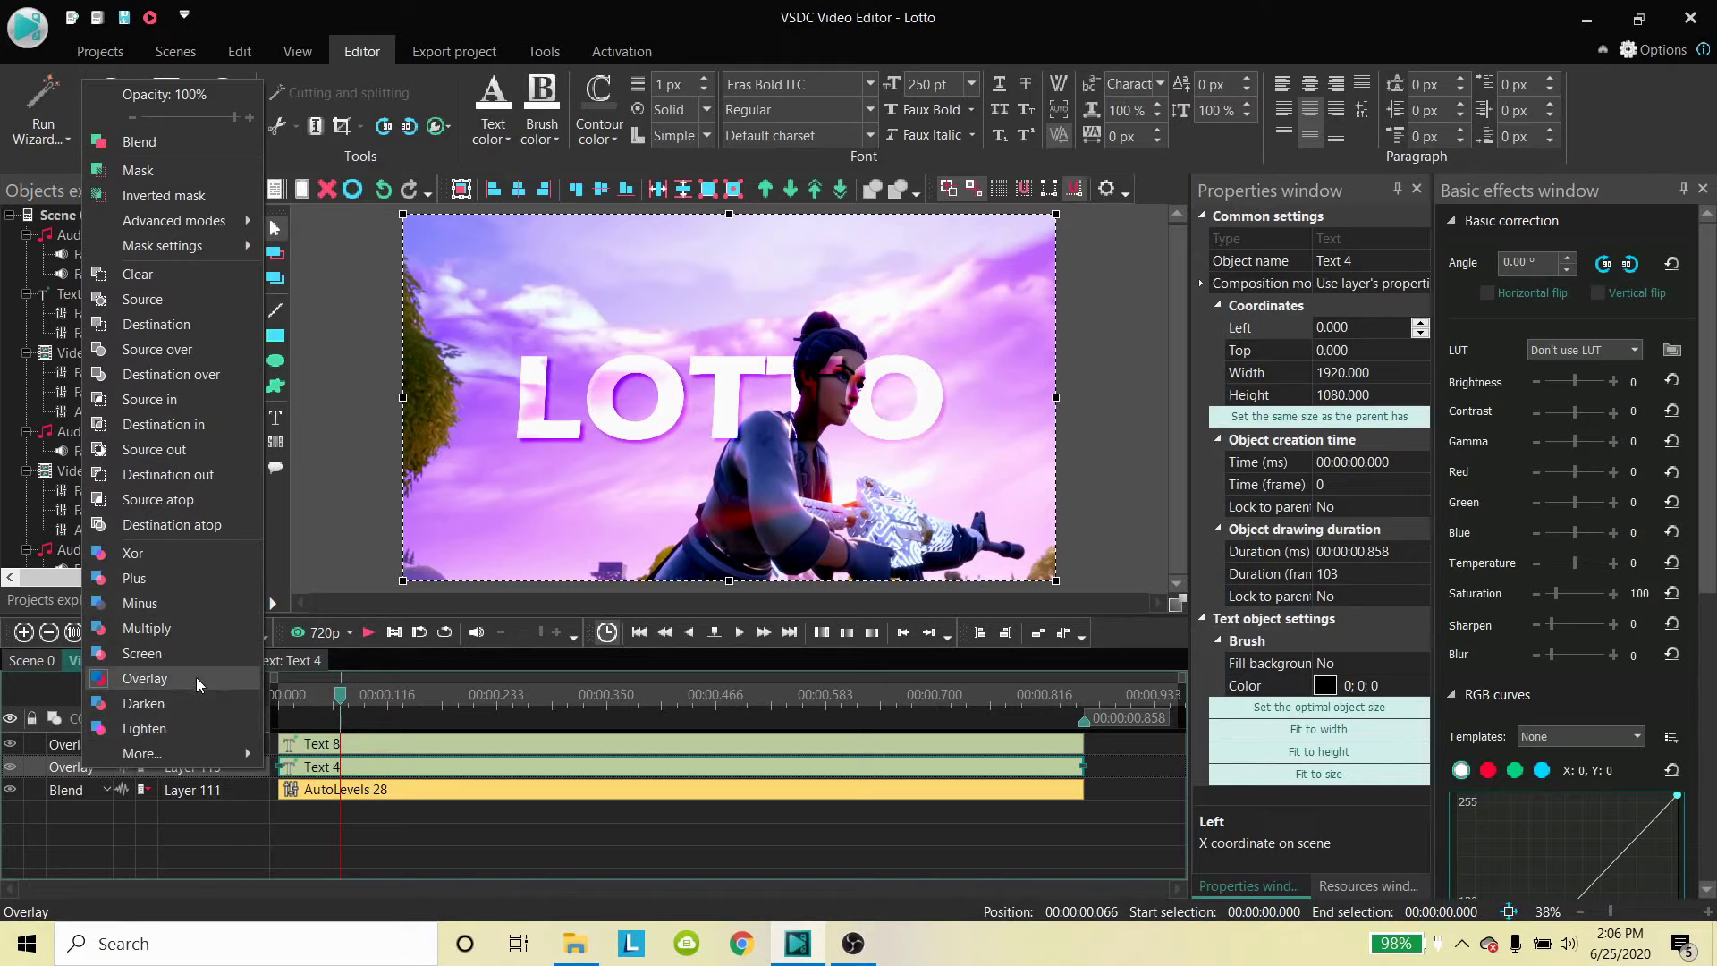
{"action": "mouse_move", "coordinate": [136, 753]}
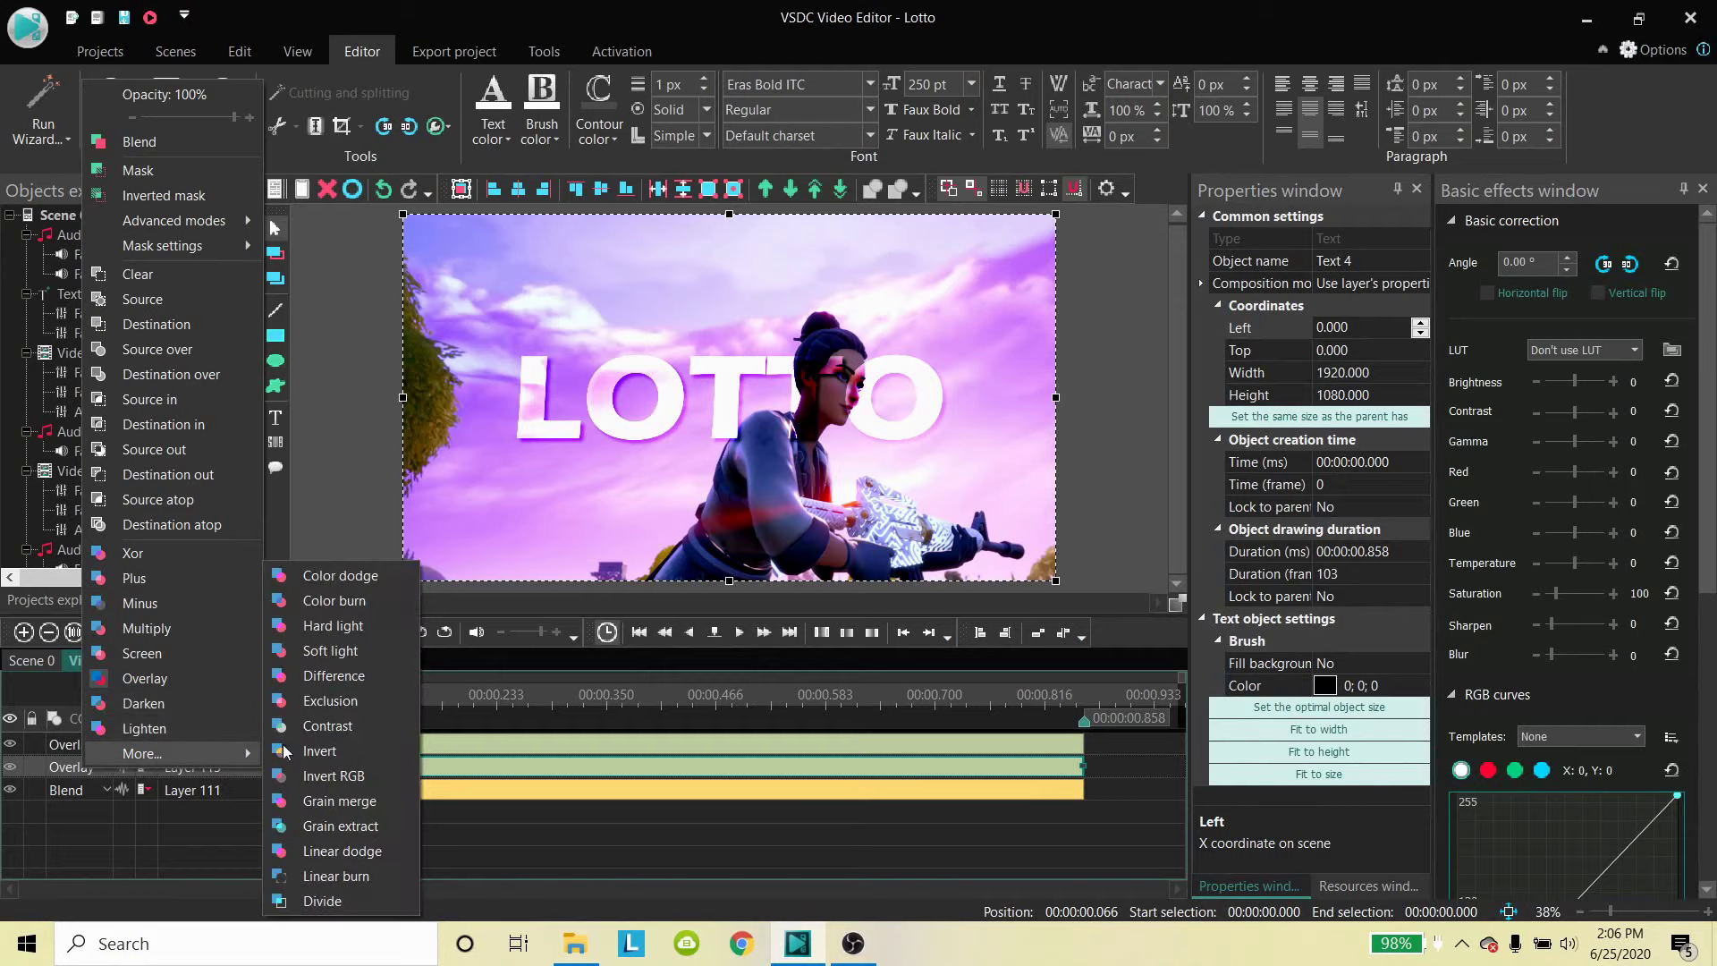
{"action": "left_click", "coordinate": [328, 753]}
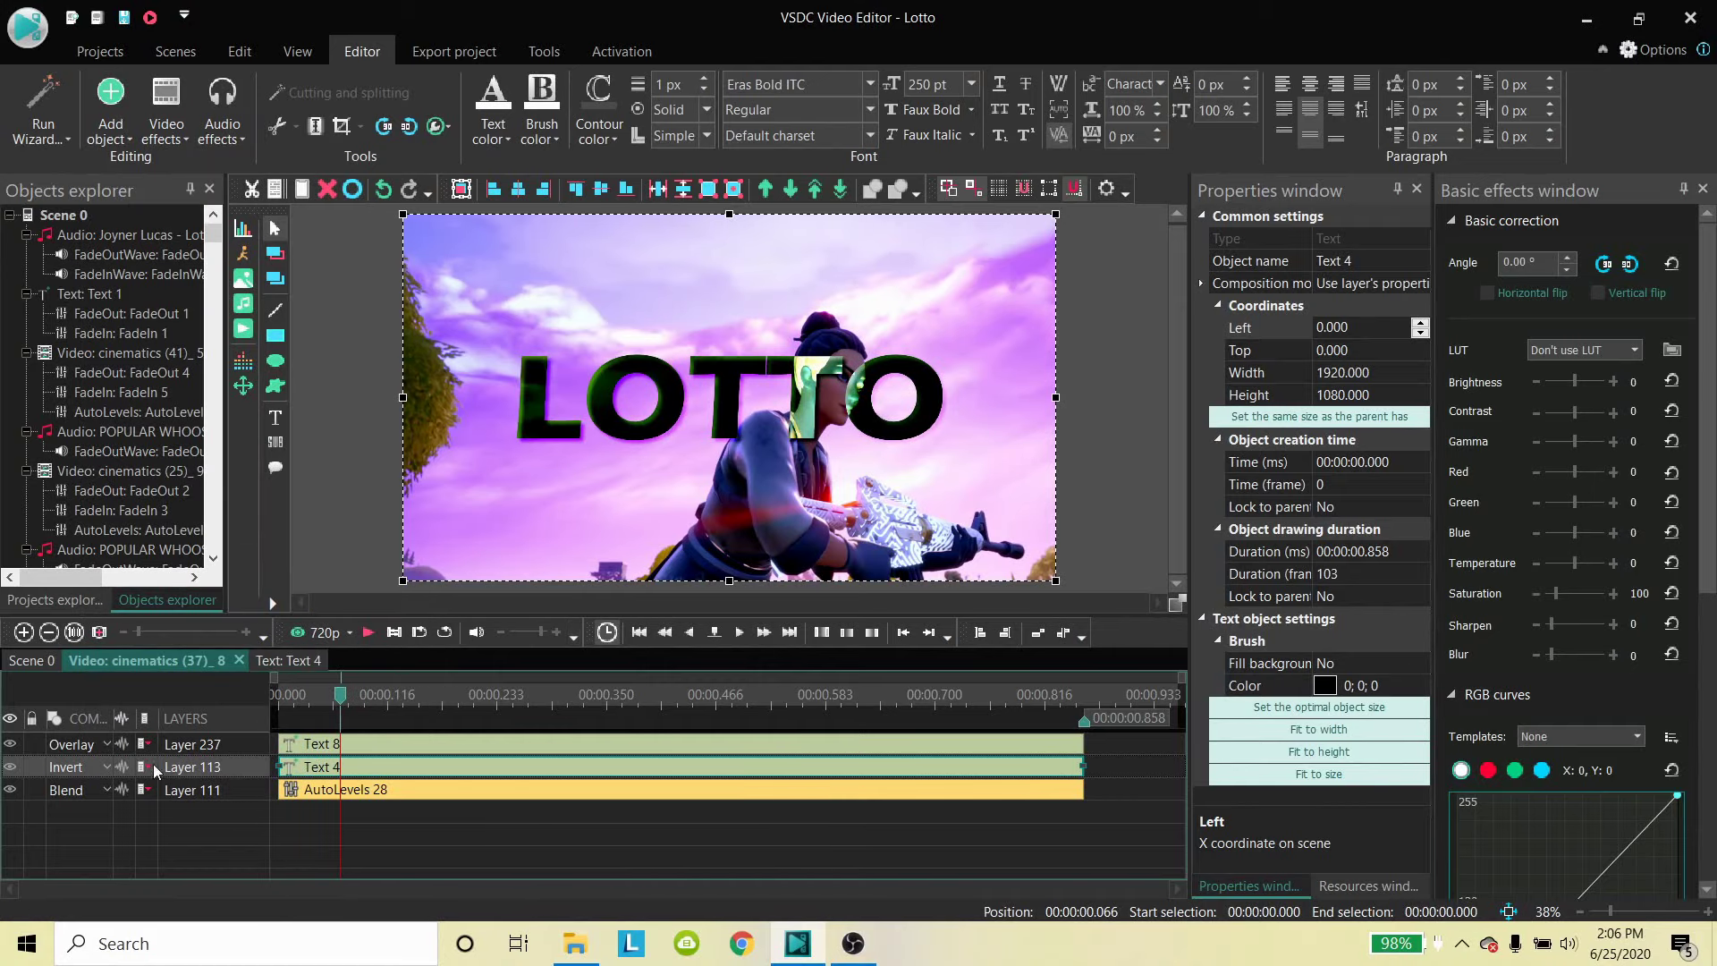
{"action": "left_click", "coordinate": [88, 766]}
{"action": "left_click", "coordinate": [200, 127]}
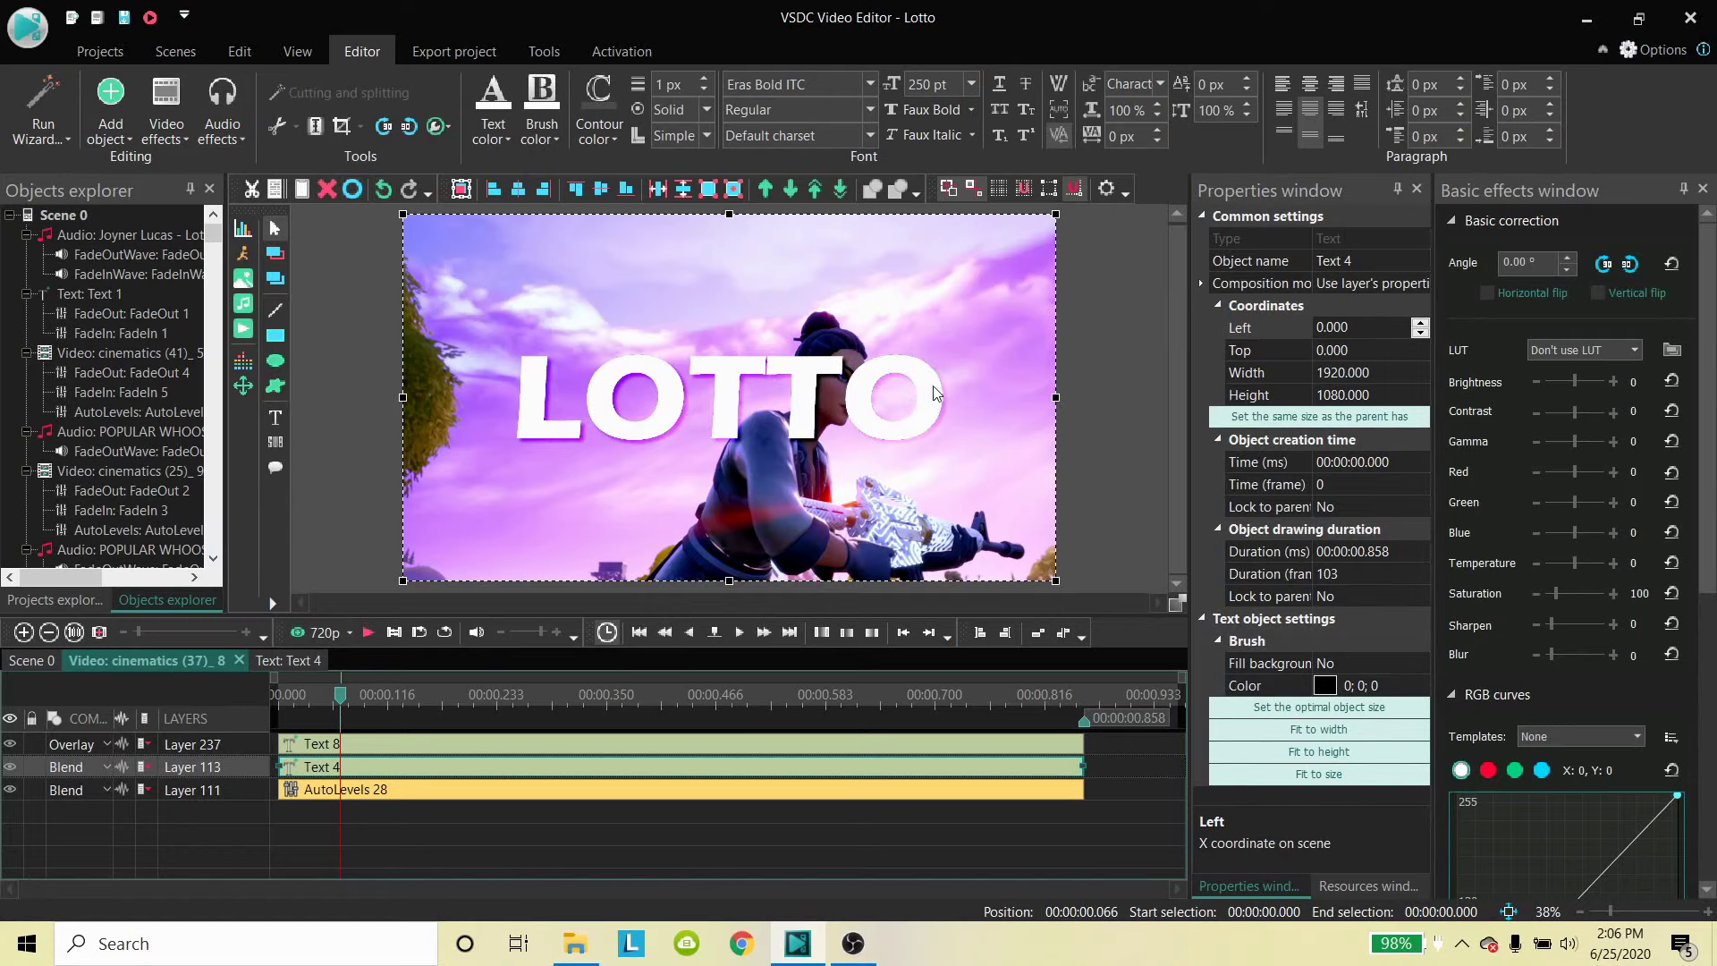
Turn the LOTTO text colour dark, then back to white.
{"action": "left_click", "coordinate": [493, 132]}
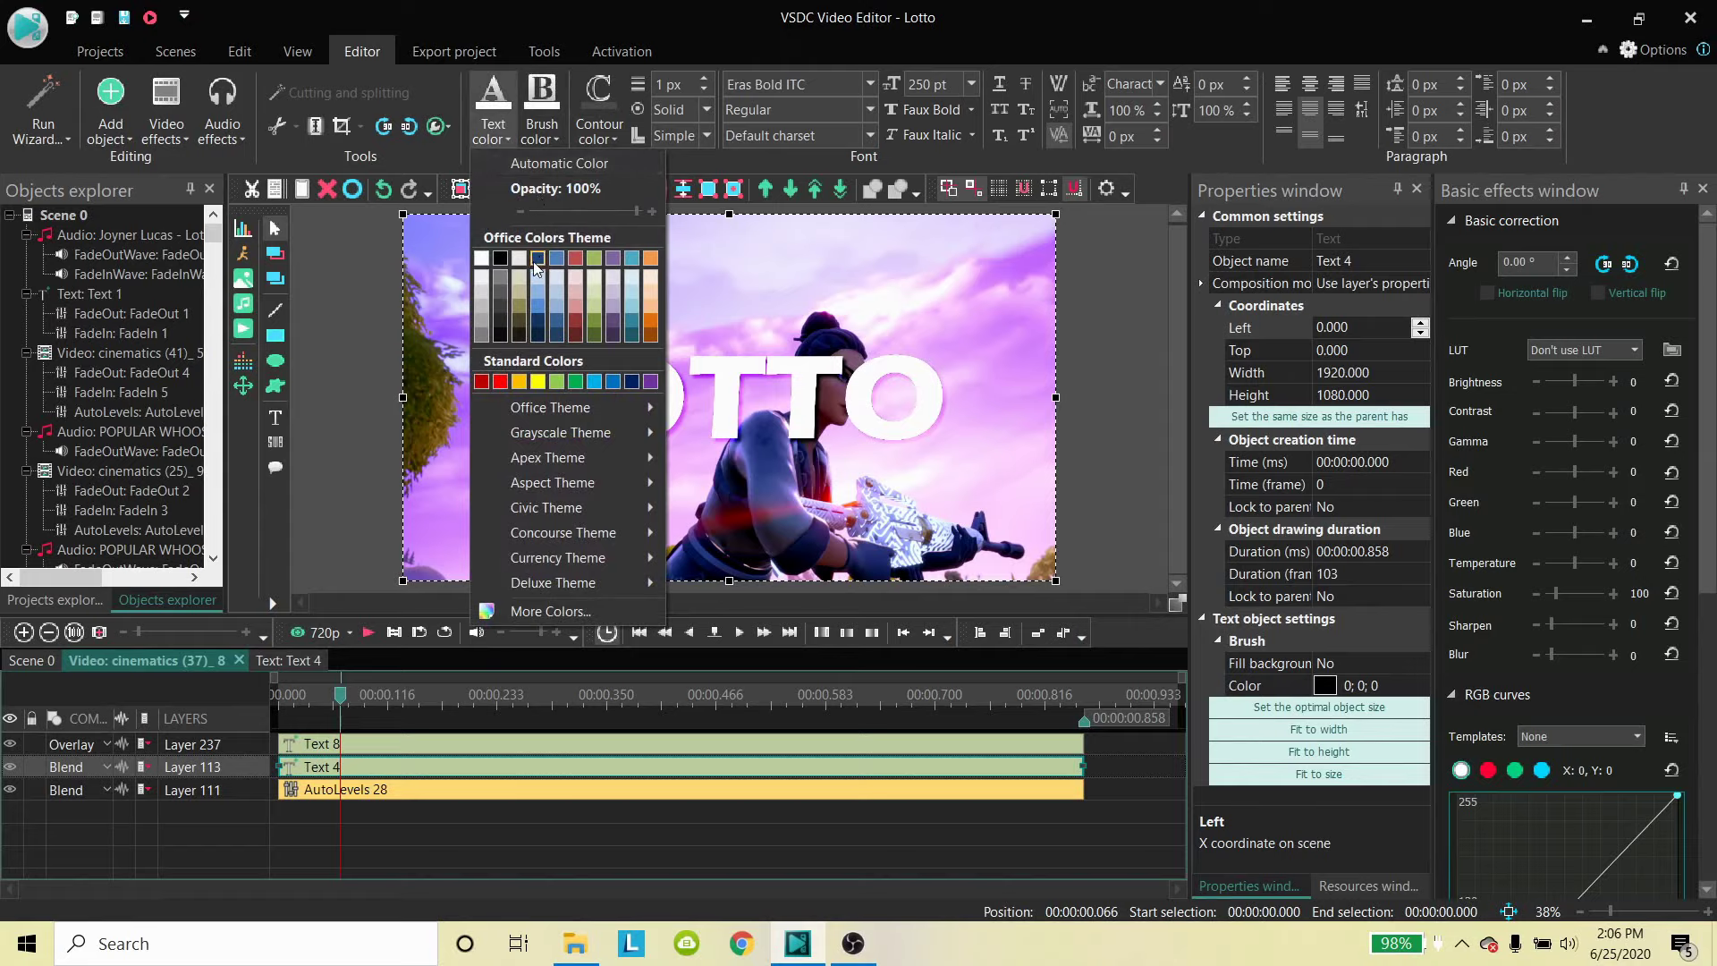
{"action": "left_click", "coordinate": [537, 261]}
{"action": "left_click", "coordinate": [493, 132]}
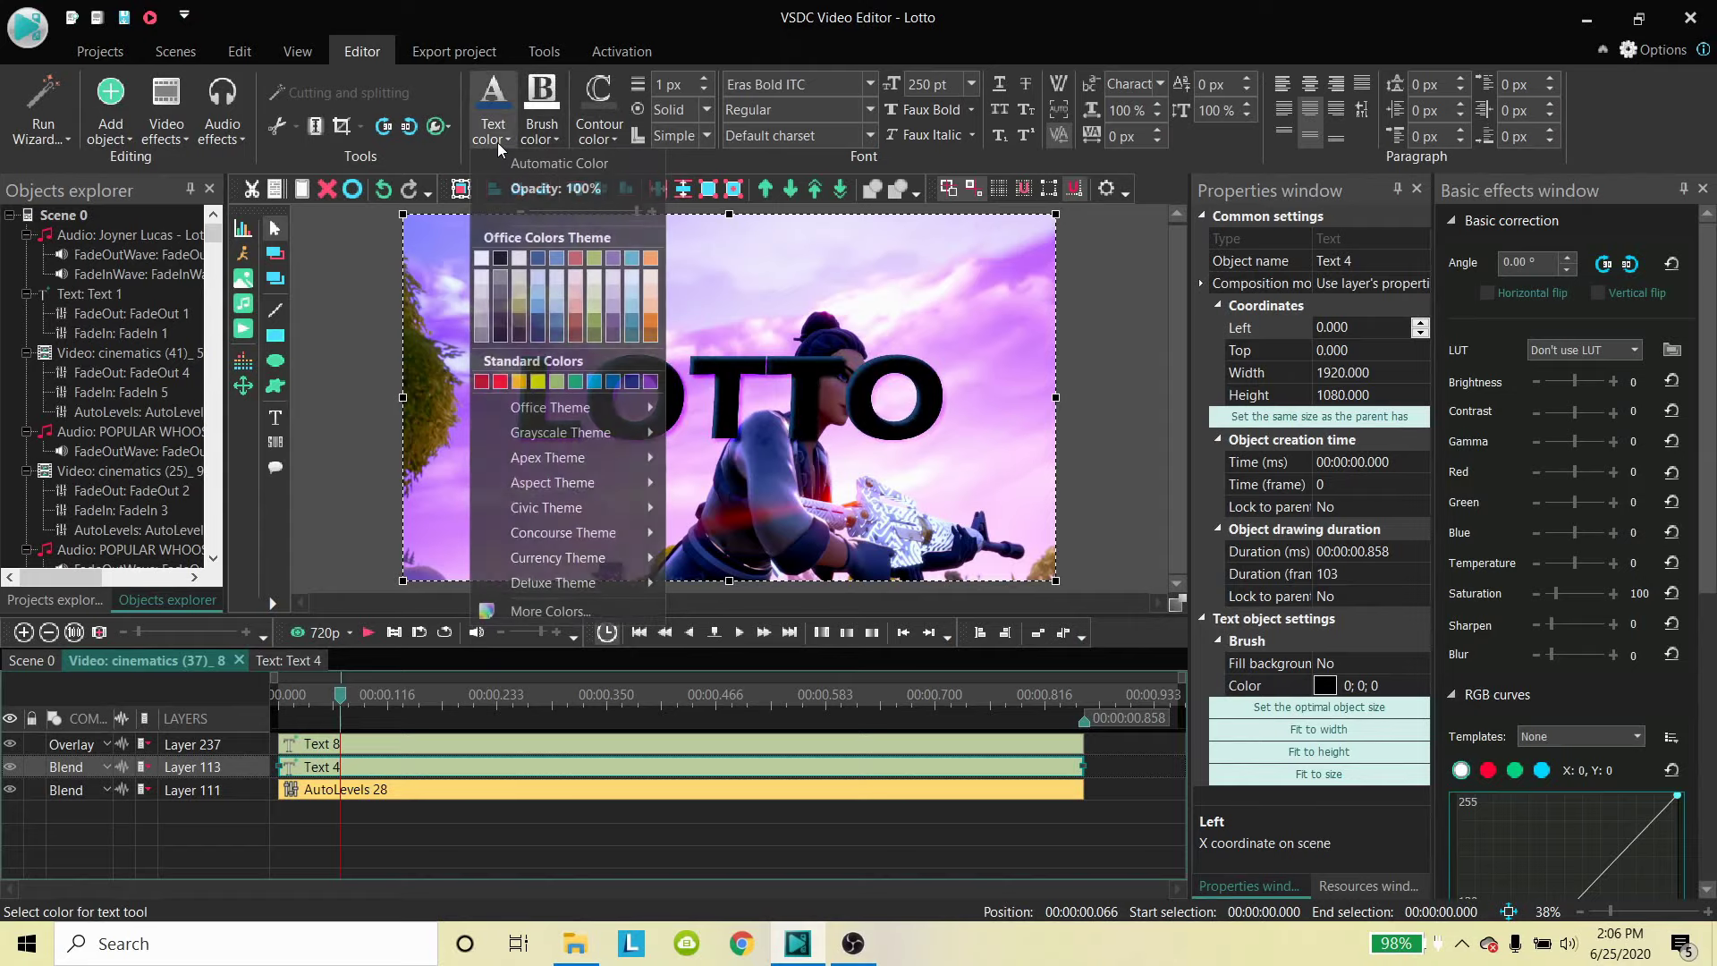
{"action": "left_click", "coordinate": [488, 258]}
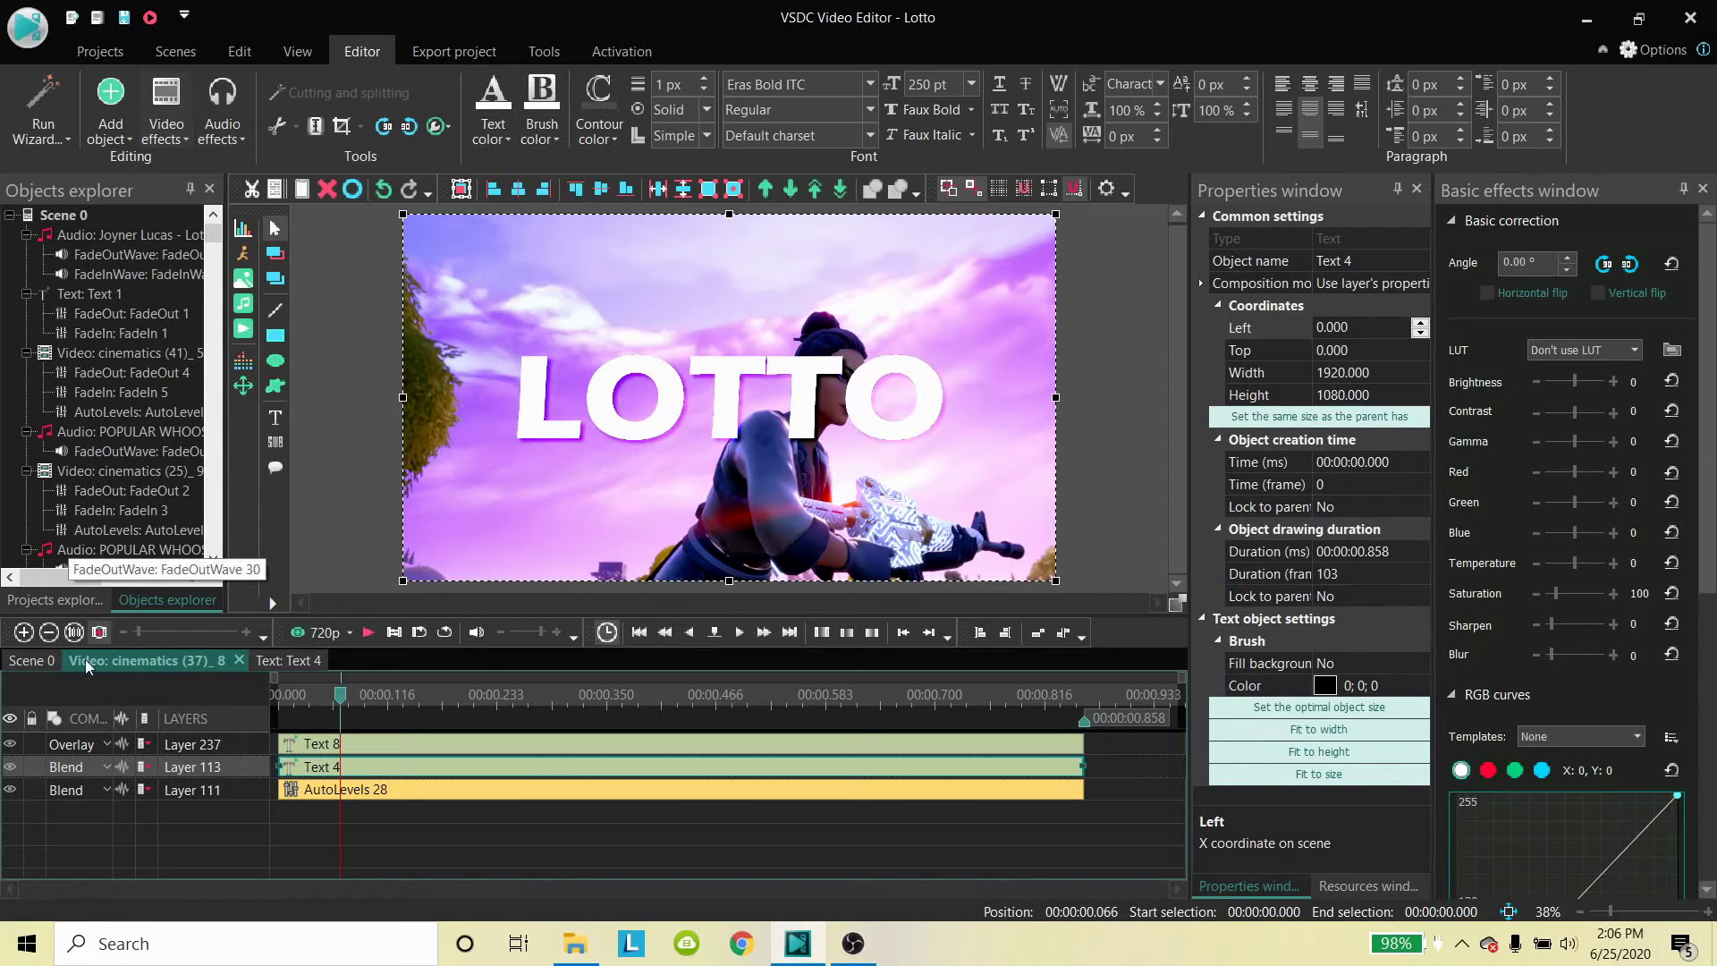
Try Overlay and then Screen blending on Layer 113, ending back on Overlay.
{"action": "left_click", "coordinate": [84, 768]}
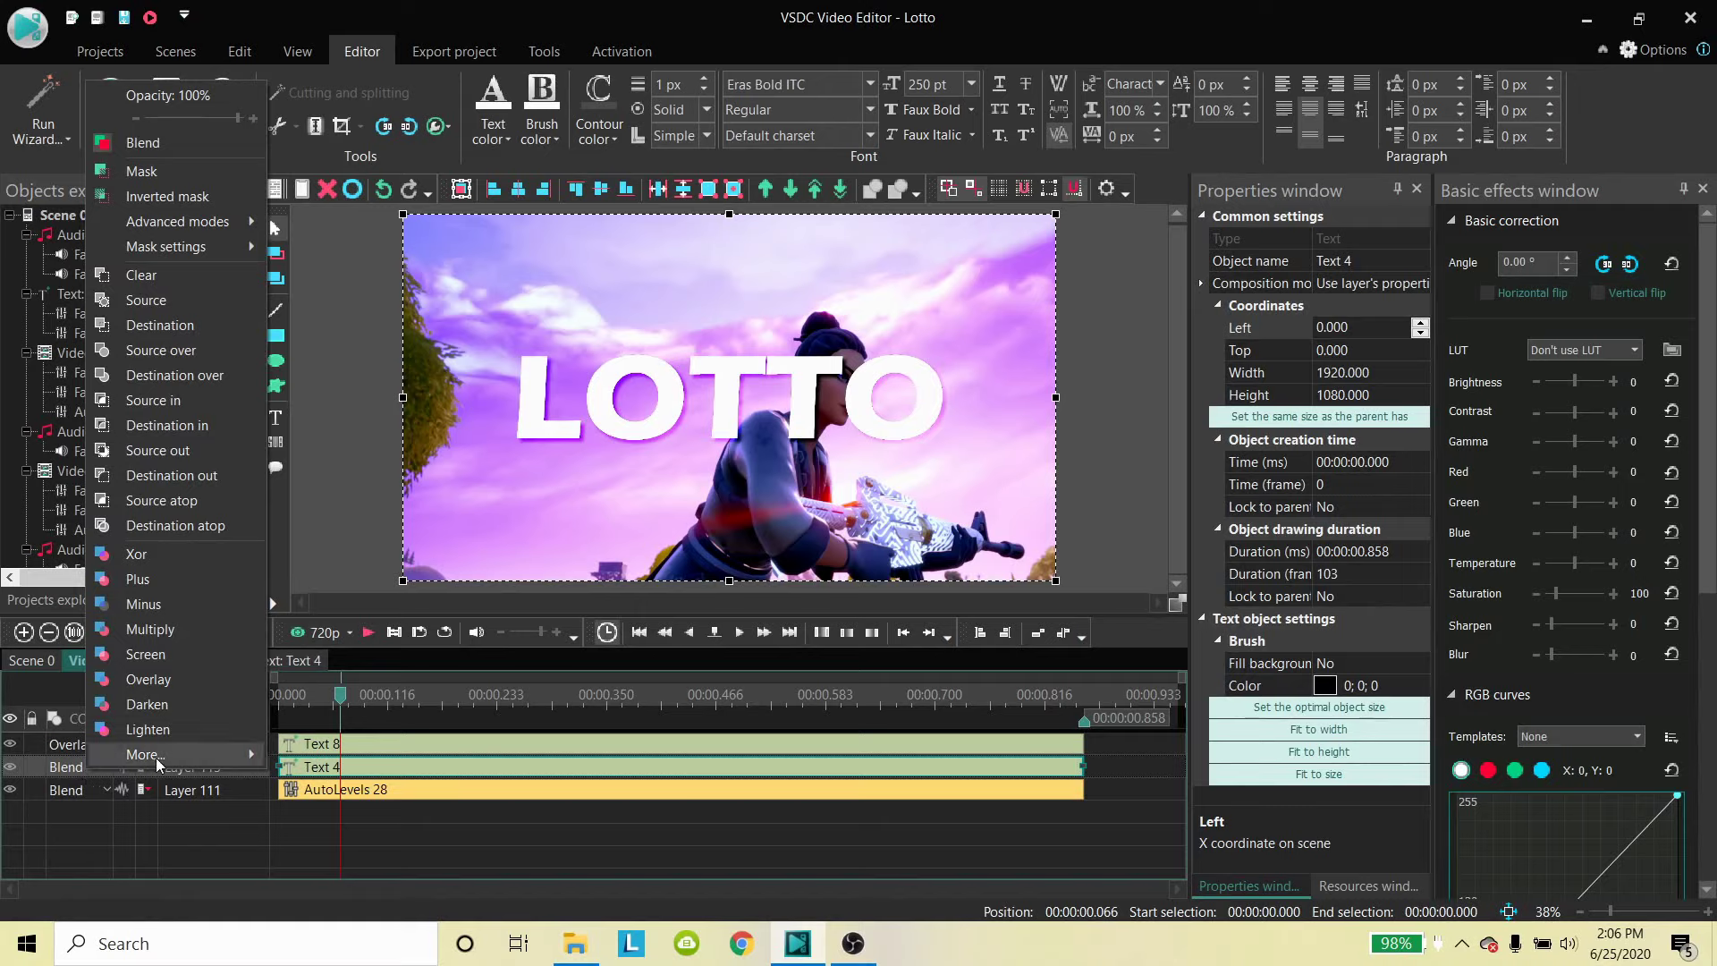
{"action": "left_click", "coordinate": [169, 679]}
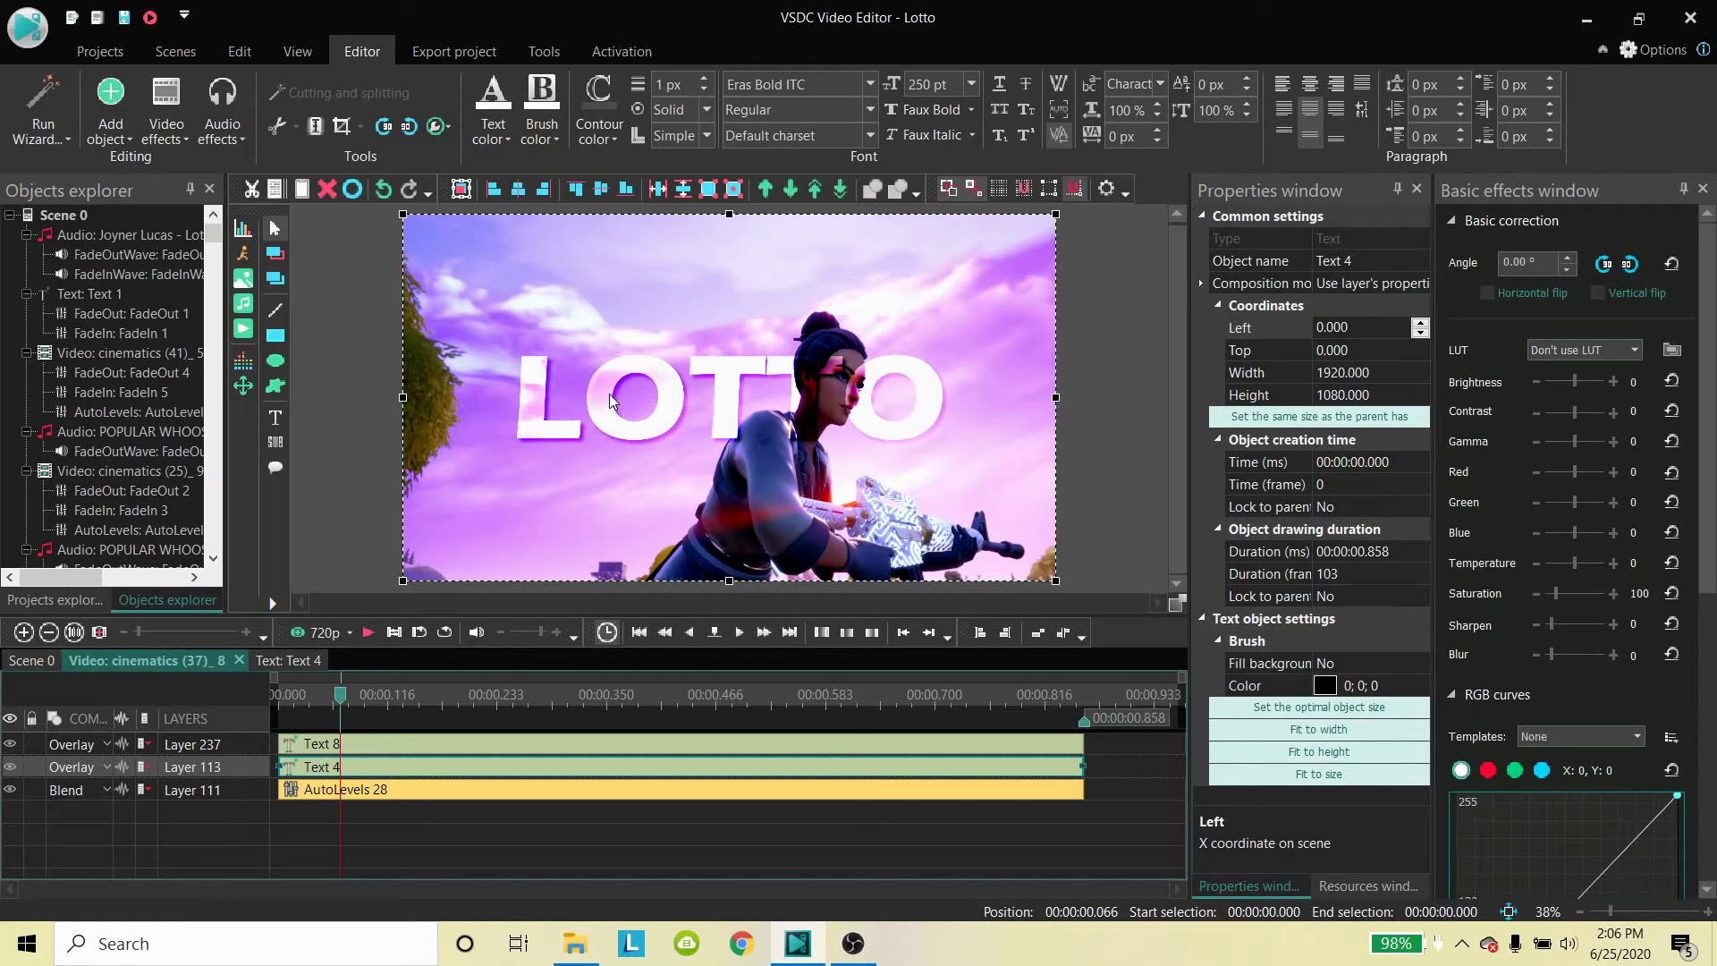
{"action": "left_click", "coordinate": [99, 764]}
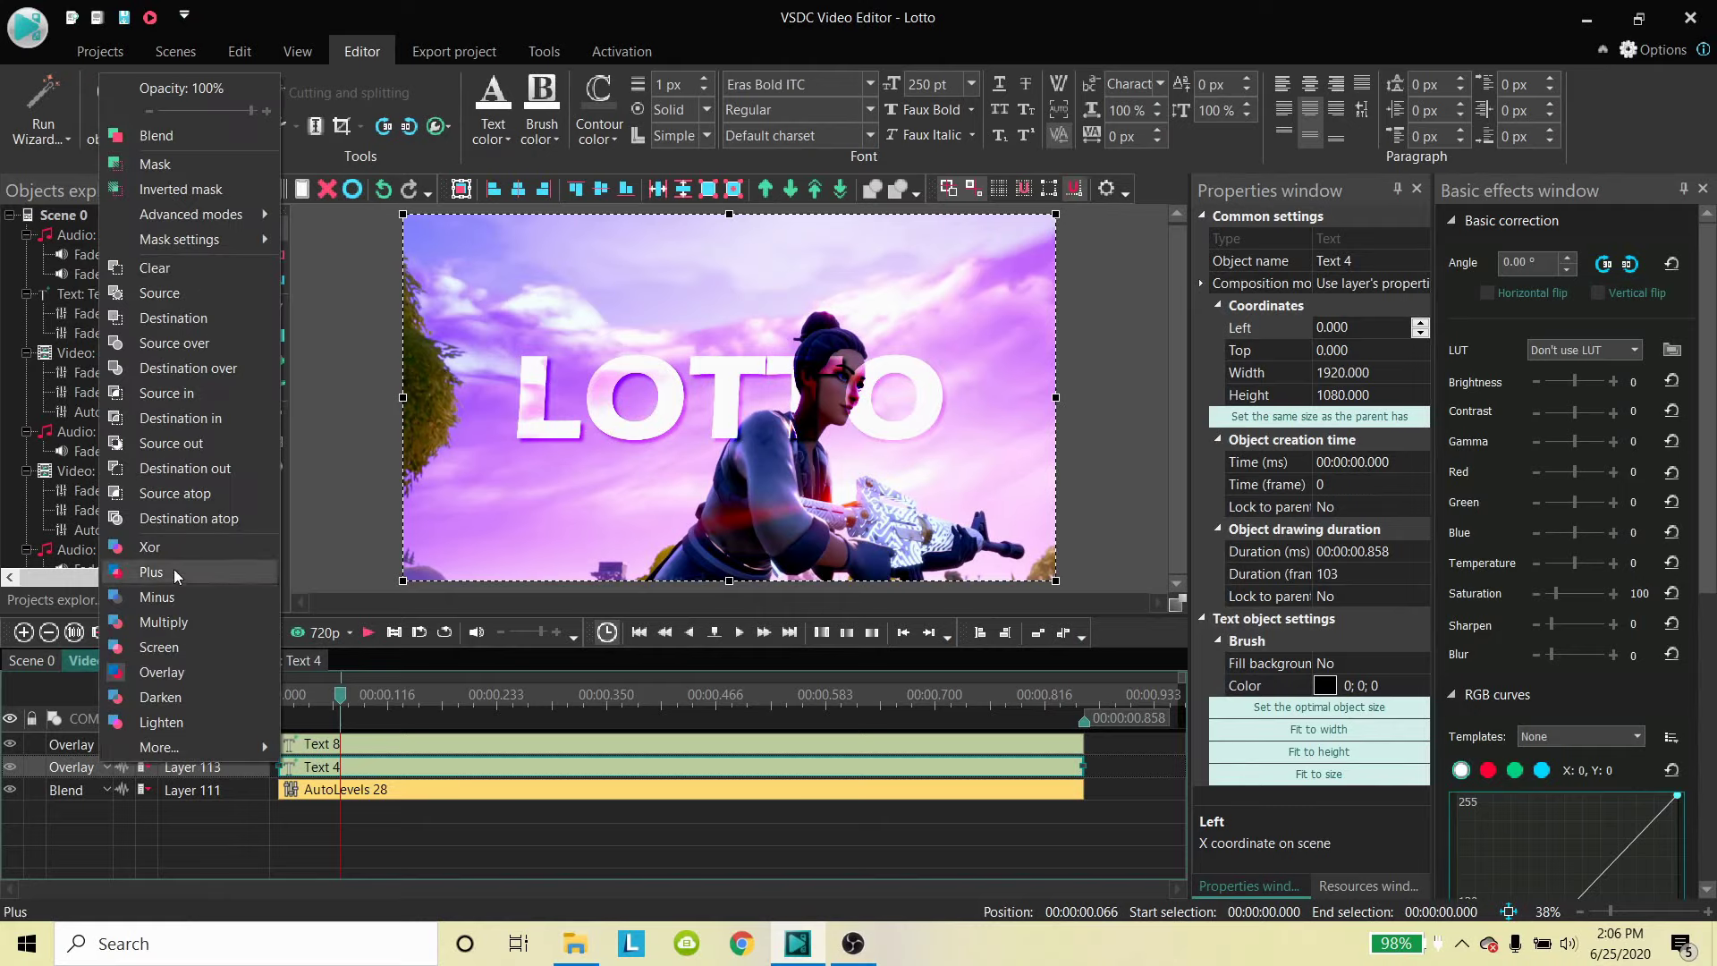
{"action": "left_click", "coordinate": [171, 645]}
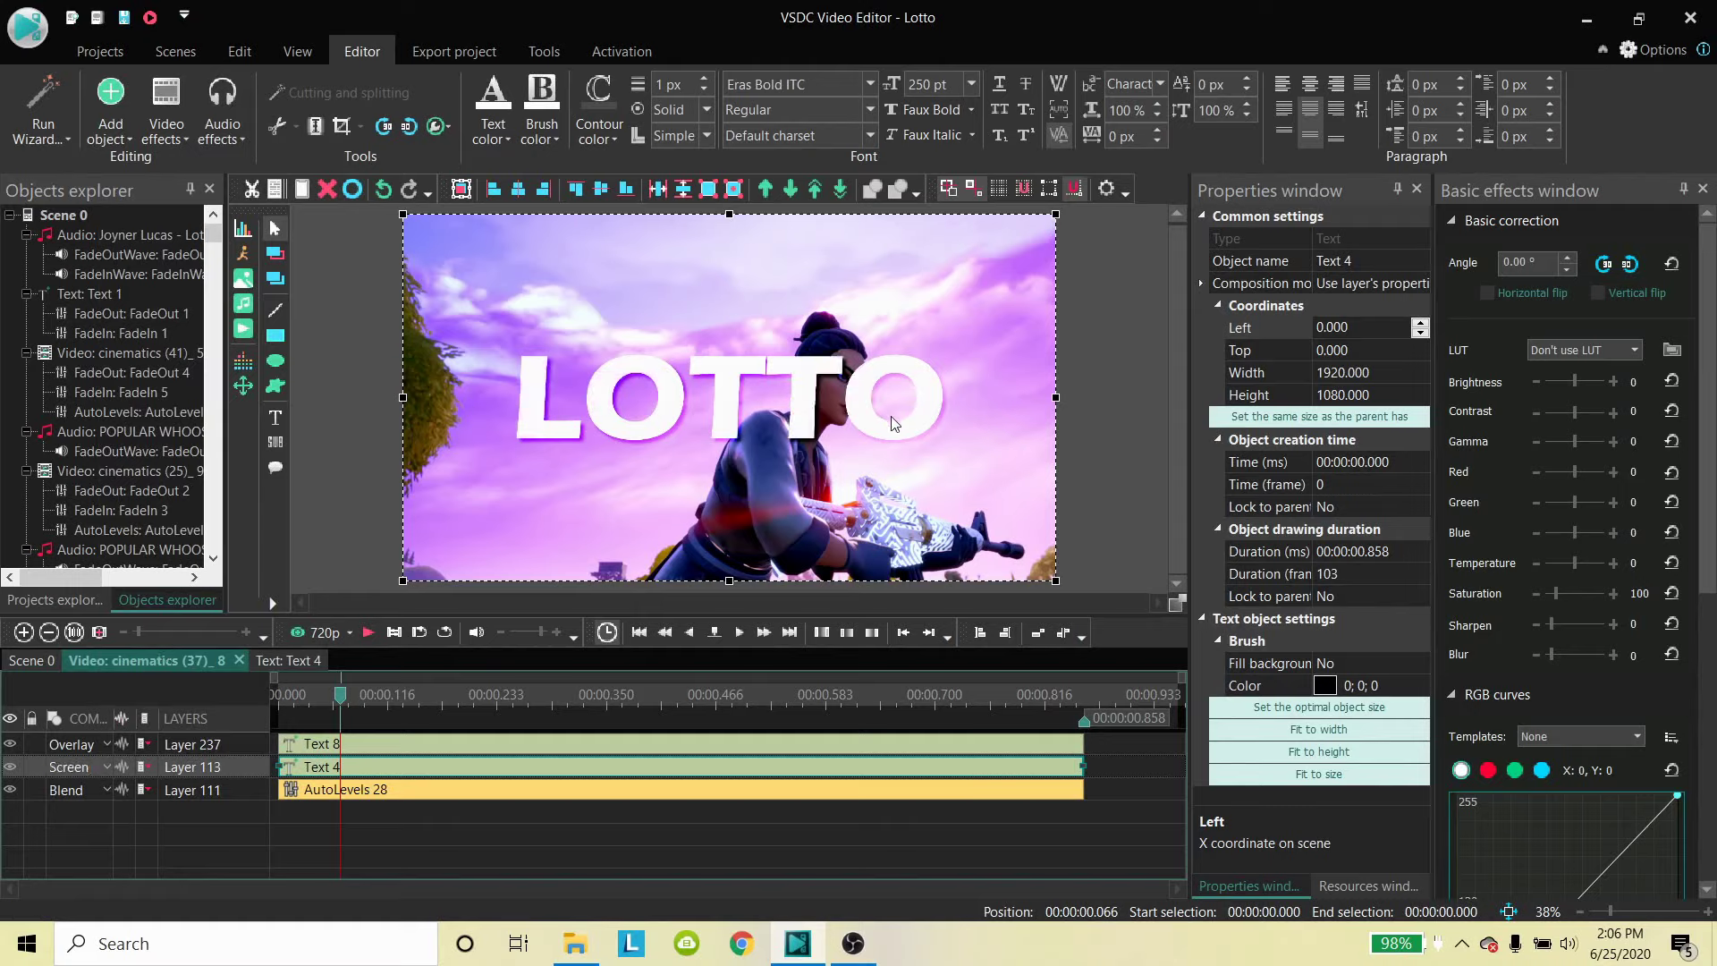
{"action": "left_click", "coordinate": [68, 765]}
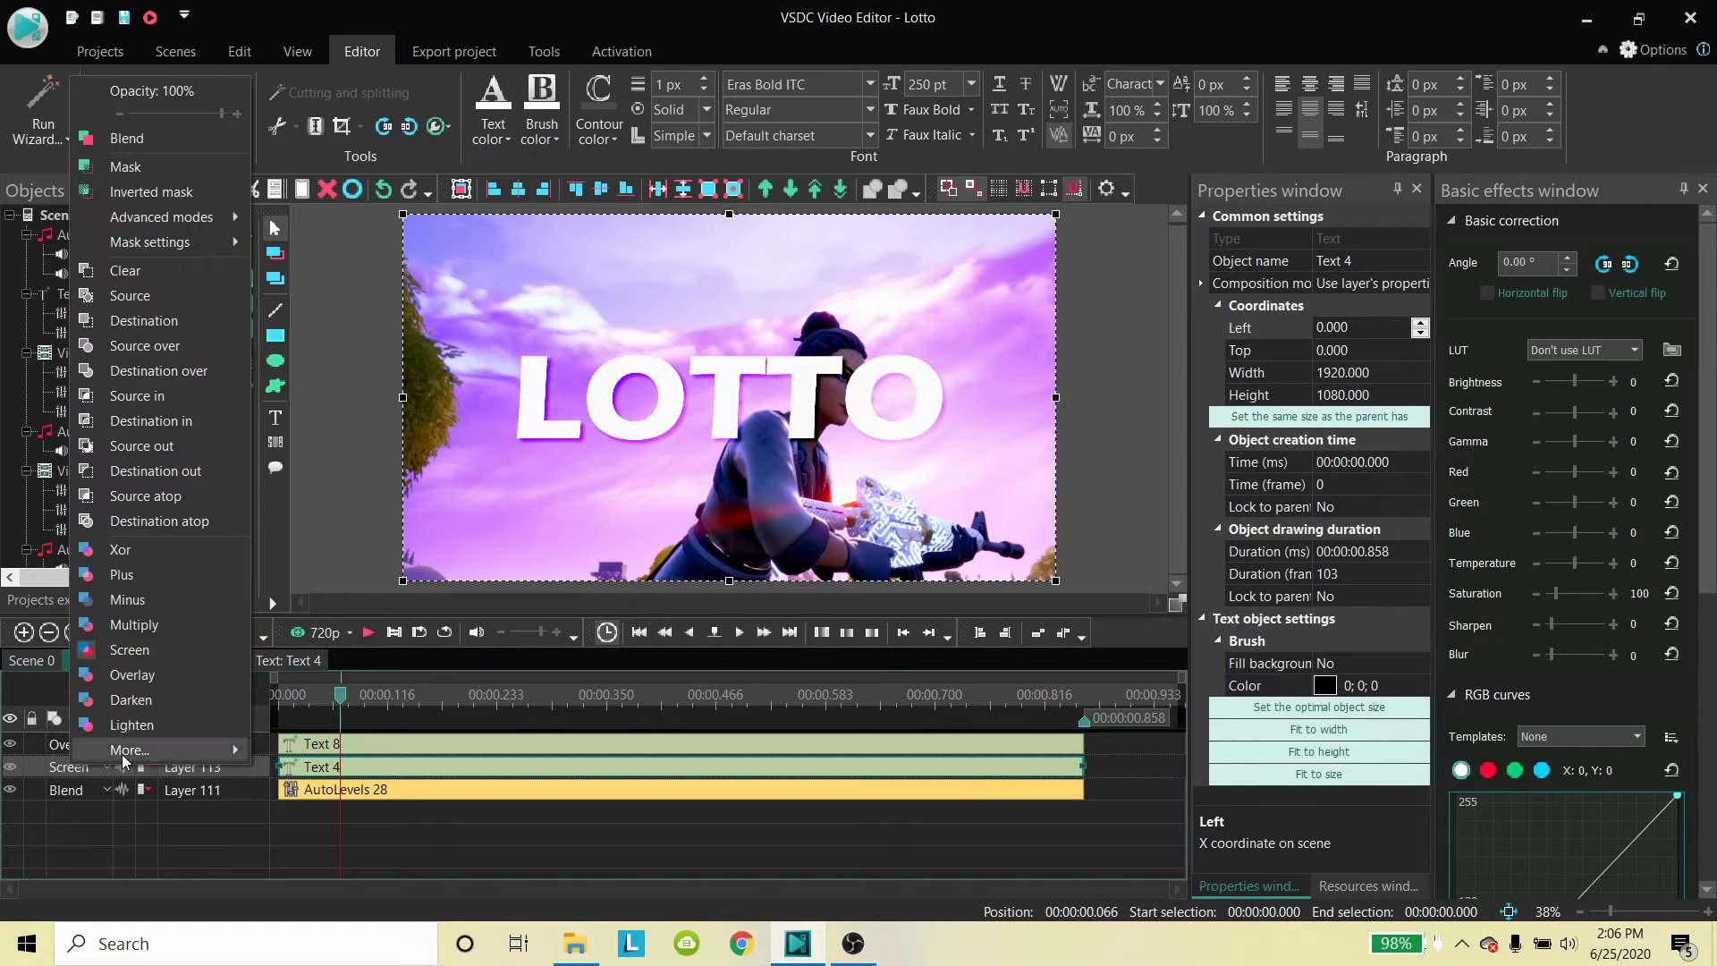
{"action": "left_click", "coordinate": [131, 675]}
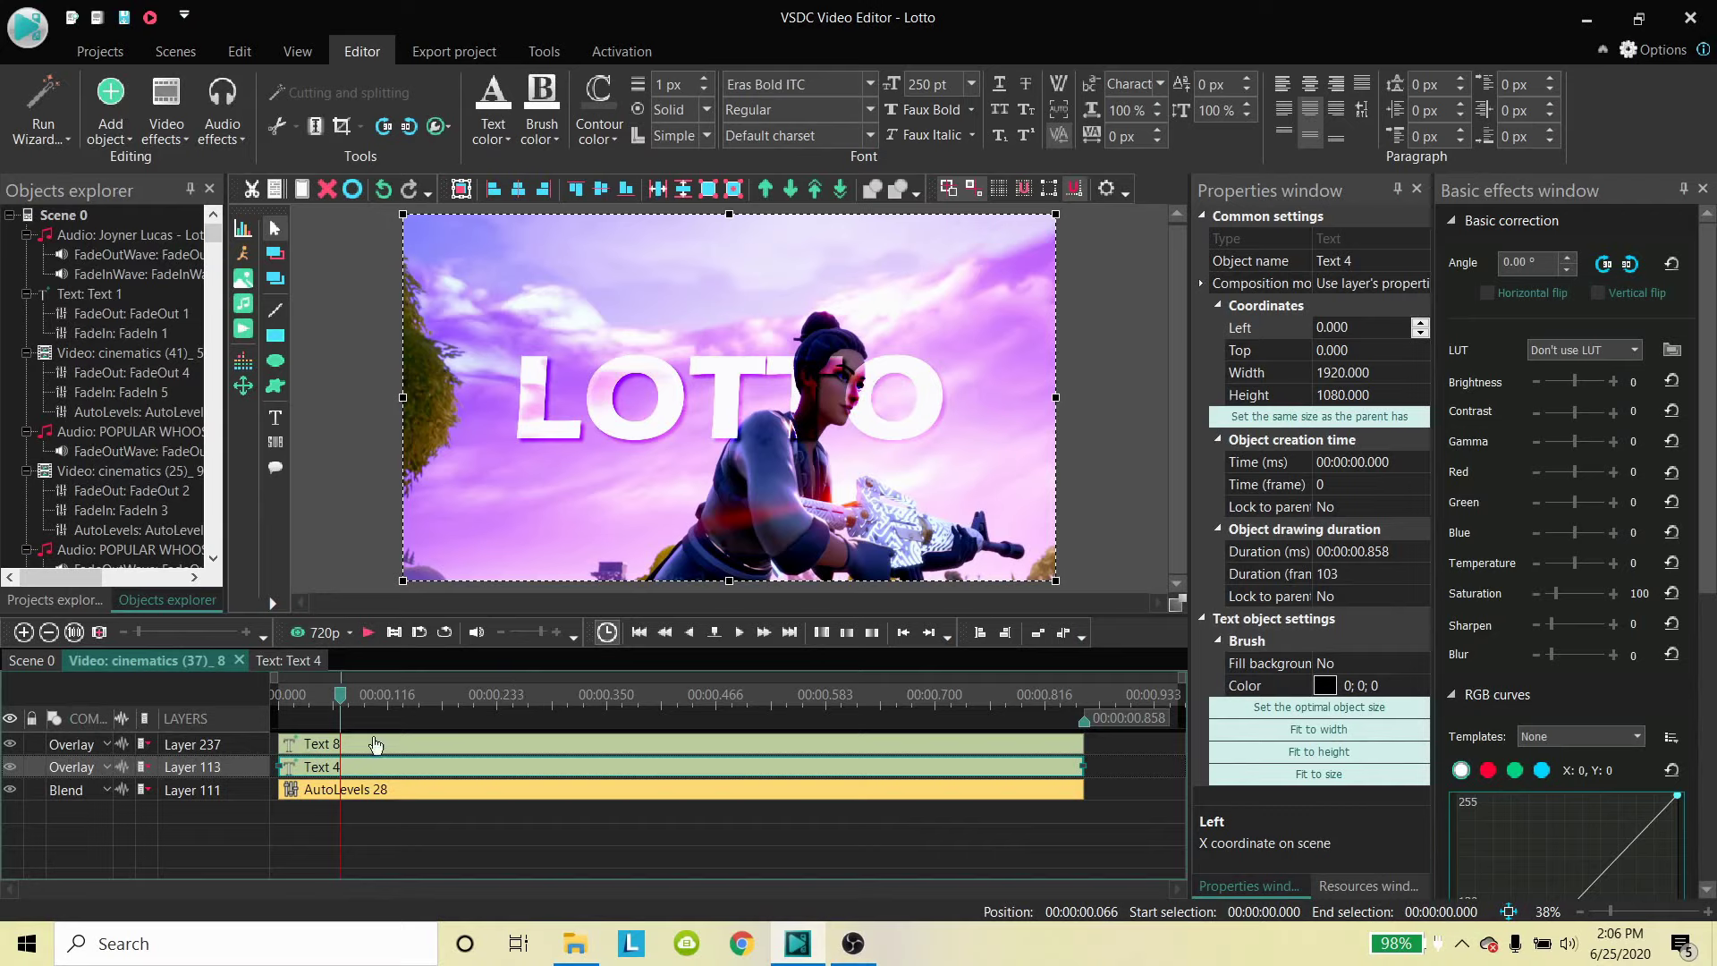
Try Contrast blending from More... on Layer 113, then return it to Overlay.
{"action": "left_click", "coordinate": [85, 761]}
{"action": "mouse_move", "coordinate": [161, 743]}
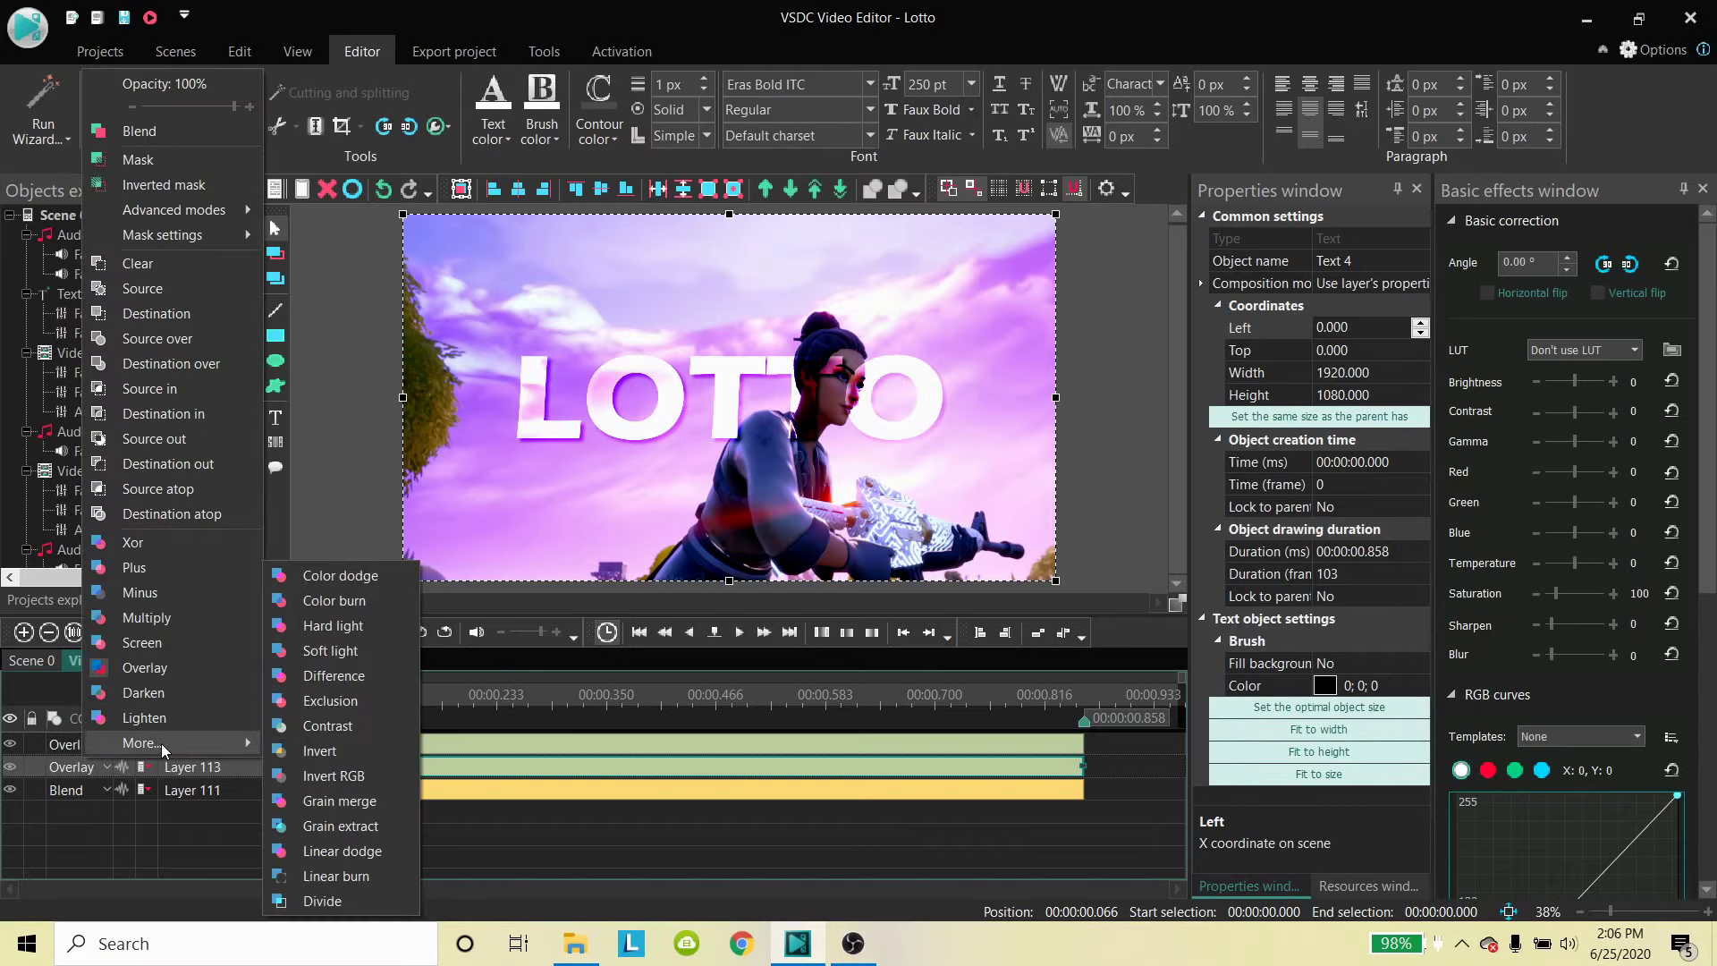
{"action": "left_click", "coordinate": [358, 725]}
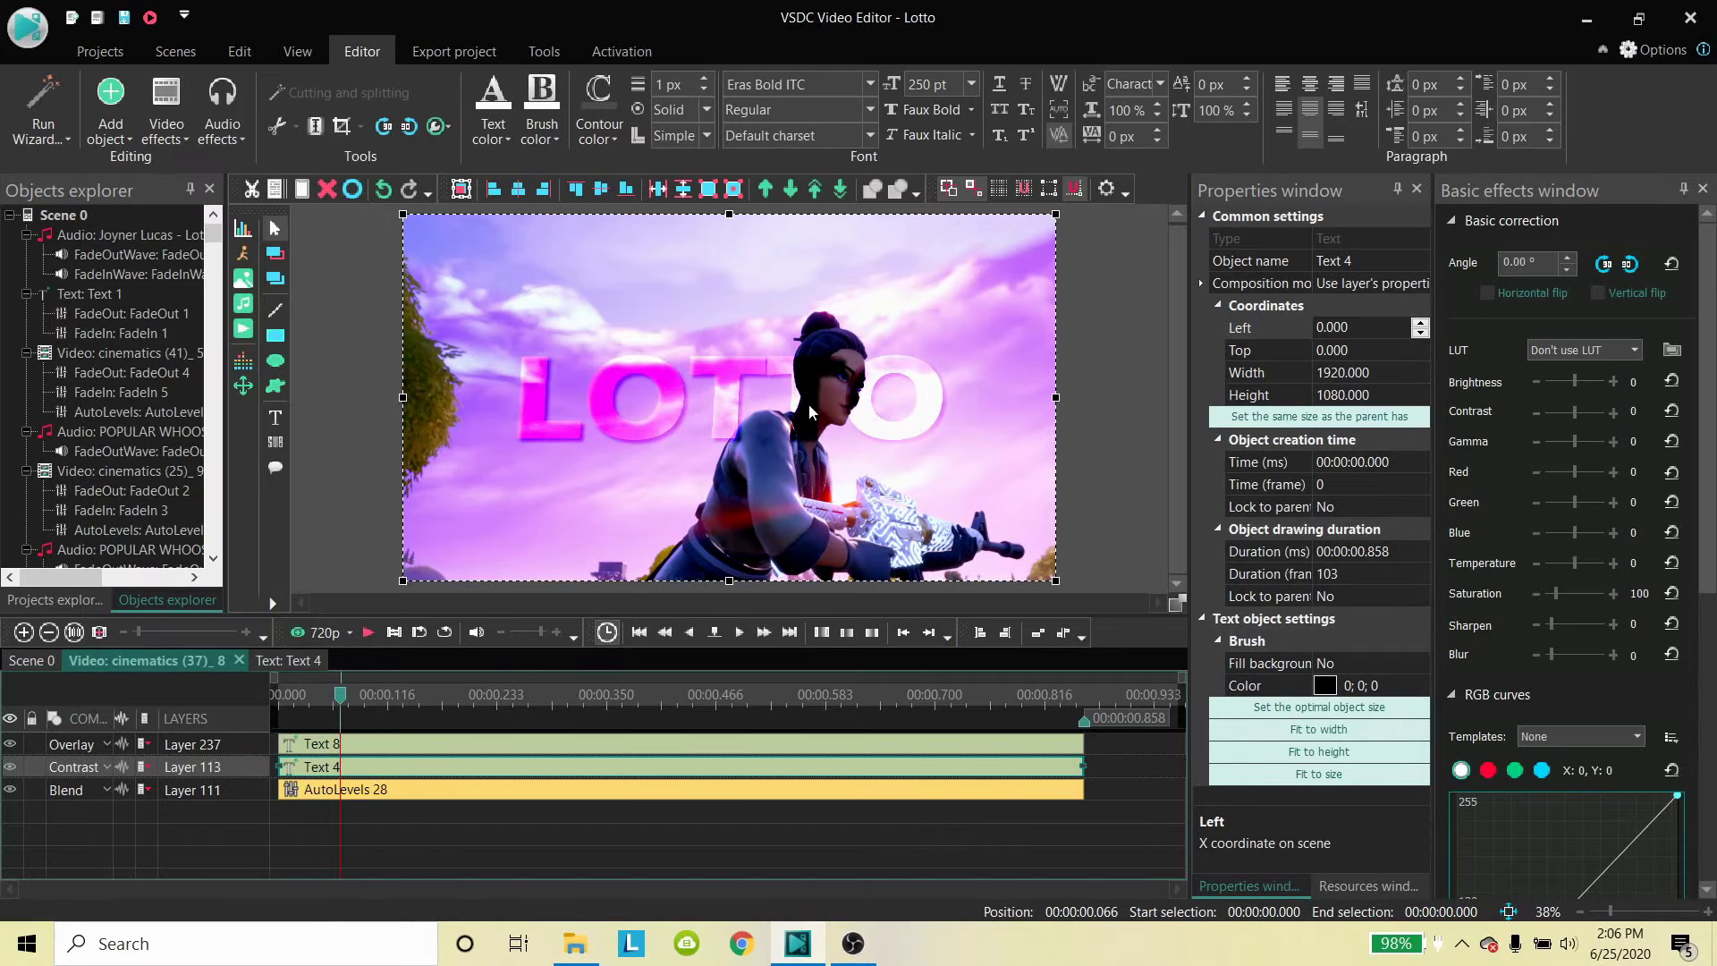
{"action": "left_click", "coordinate": [71, 768]}
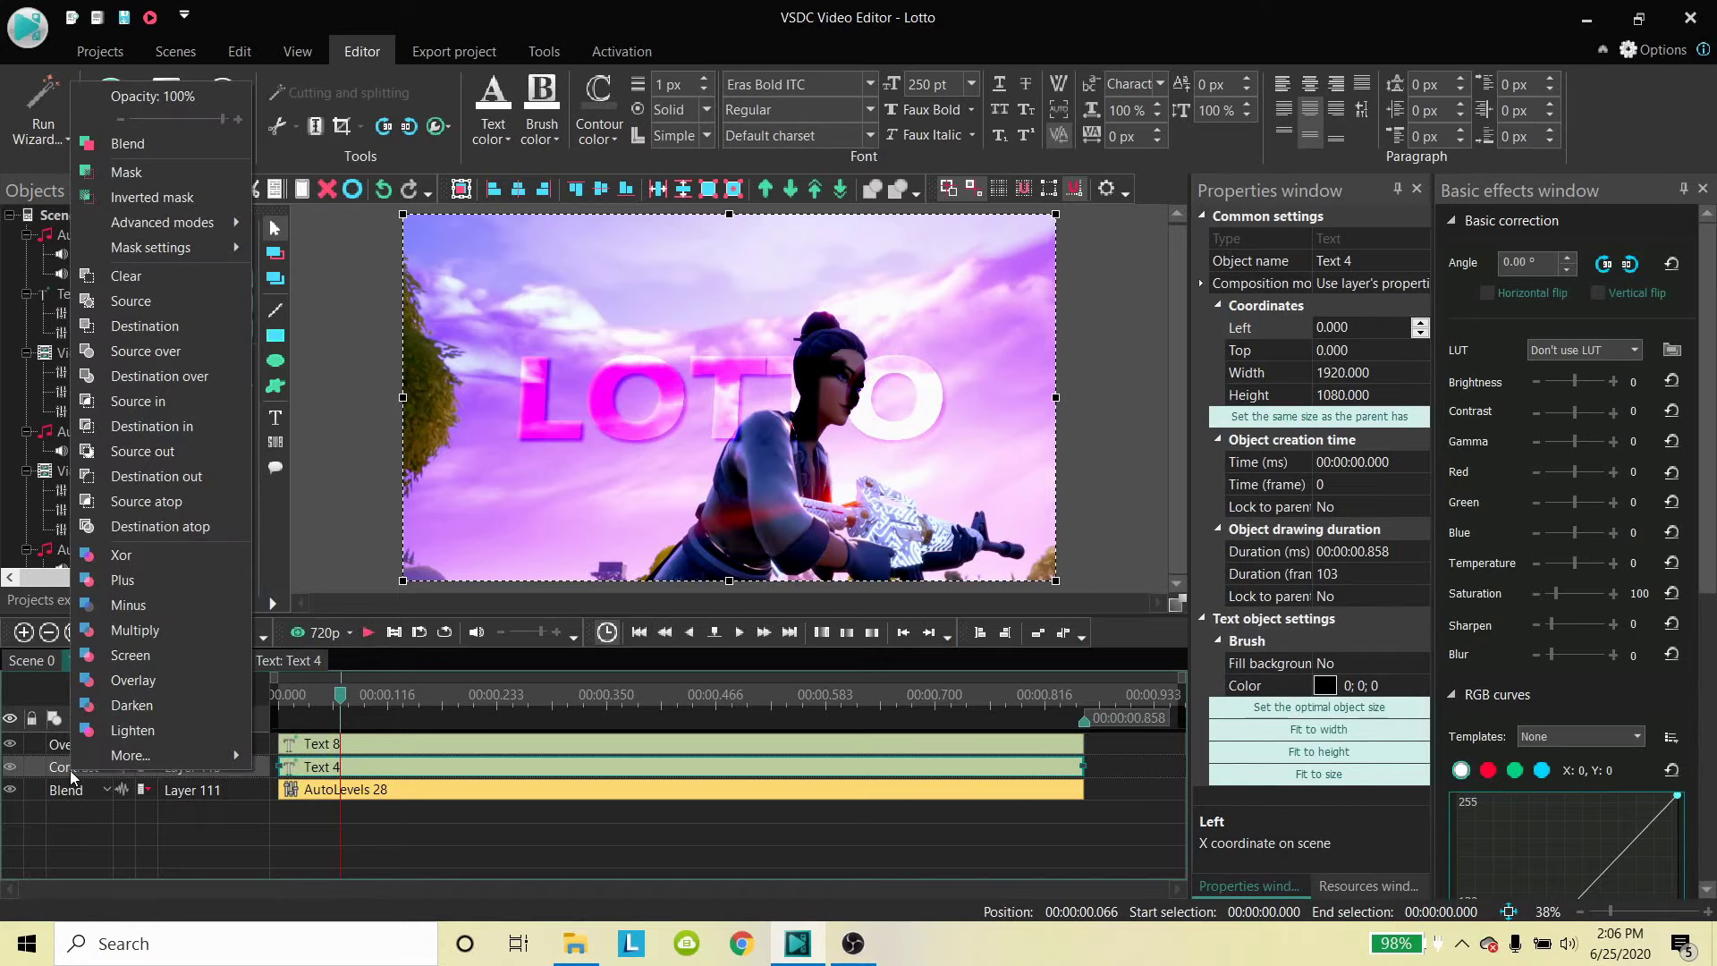
{"action": "left_click", "coordinate": [150, 679]}
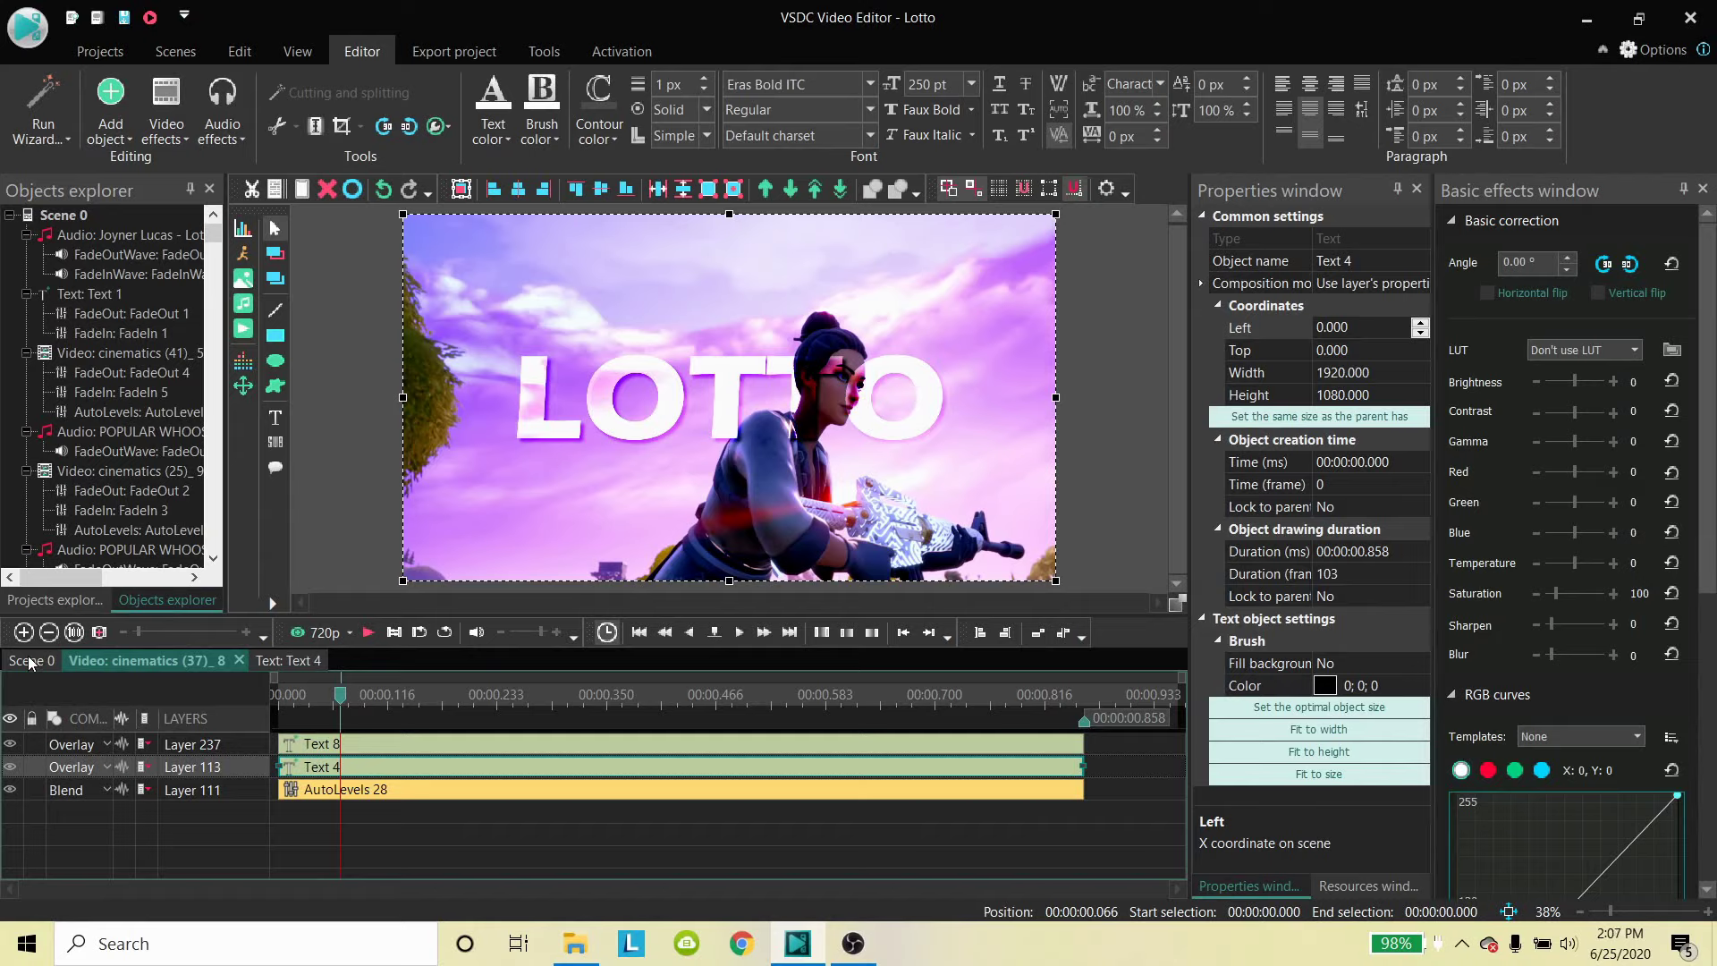
Back in Scene 0, select the end-card clip on Layer 7 and play it to preview.
{"action": "mouse_move", "coordinate": [847, 948]}
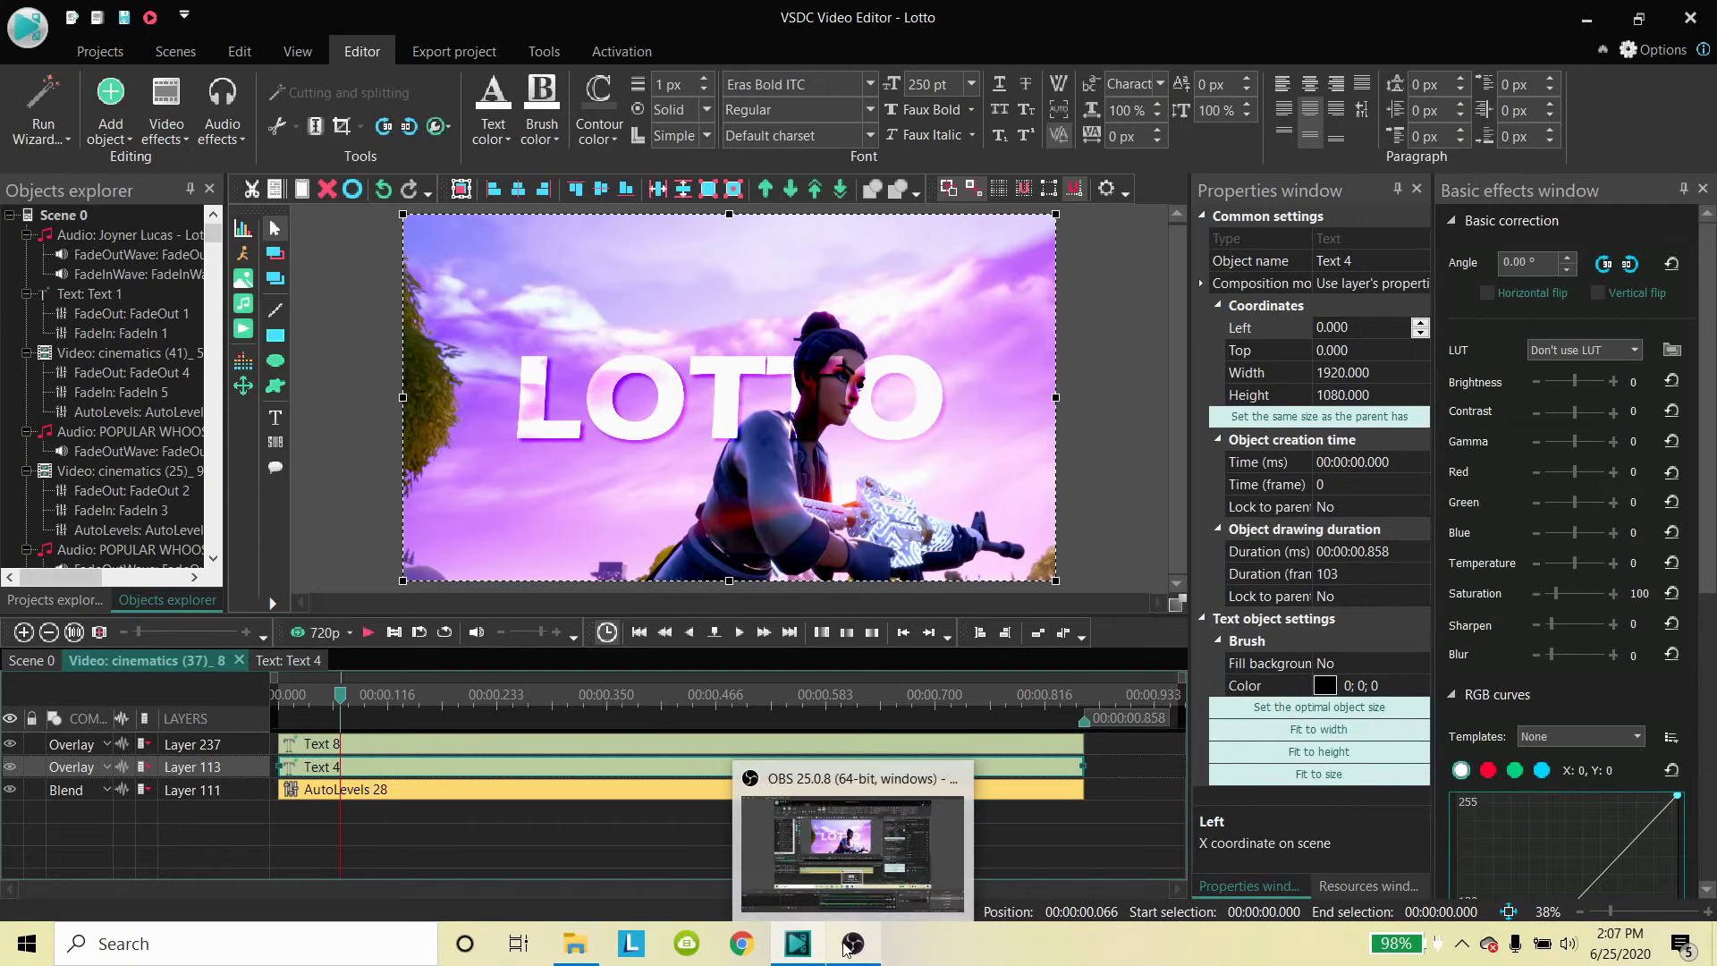
{"action": "left_click", "coordinate": [30, 660]}
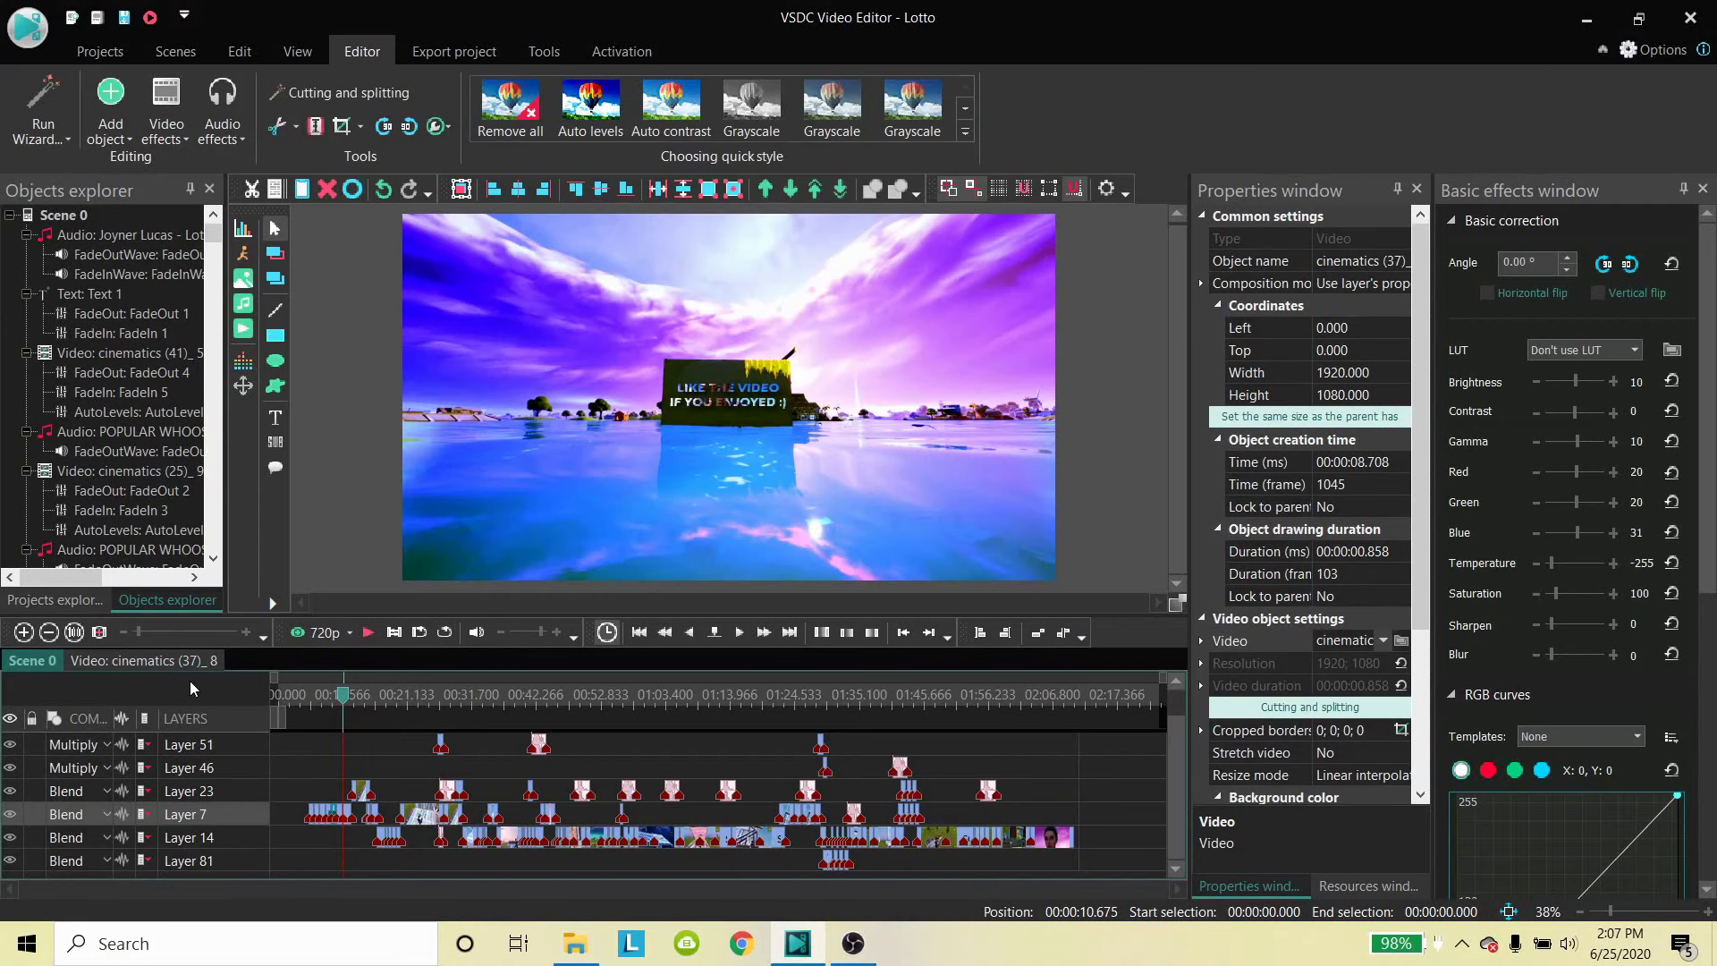
{"action": "left_click", "coordinate": [347, 808]}
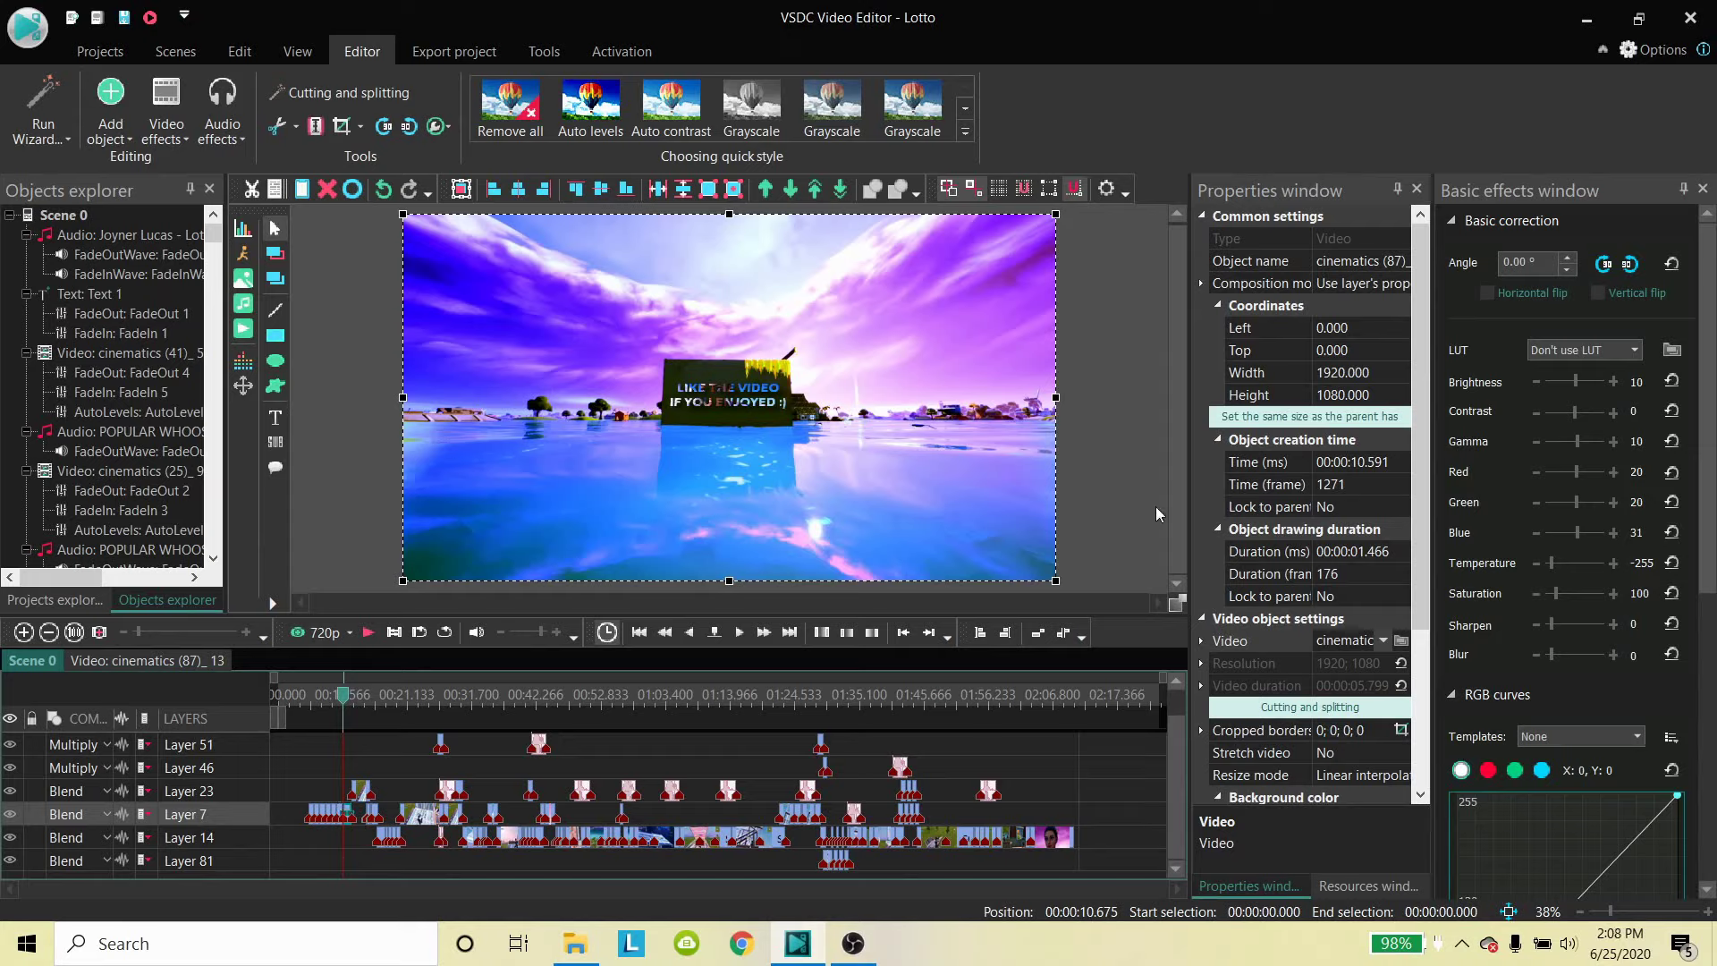
{"action": "scroll", "coordinate": [1175, 510], "scroll_direction": "up", "scroll_amount": 1}
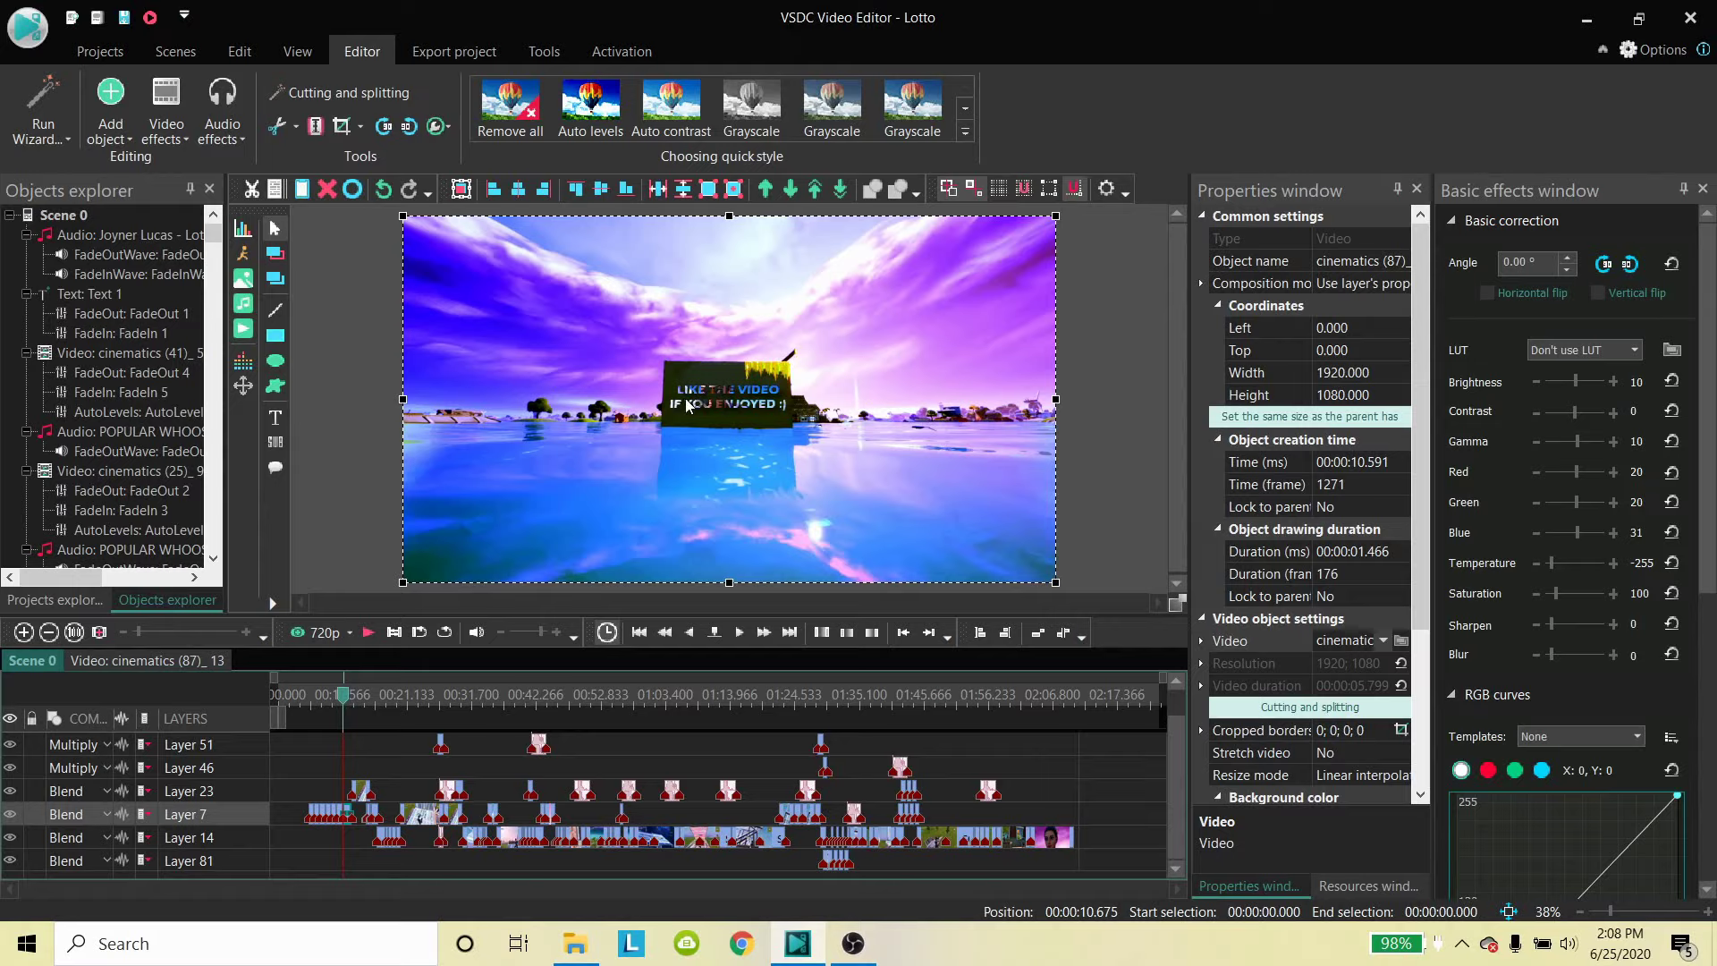
{"action": "key", "text": "space"}
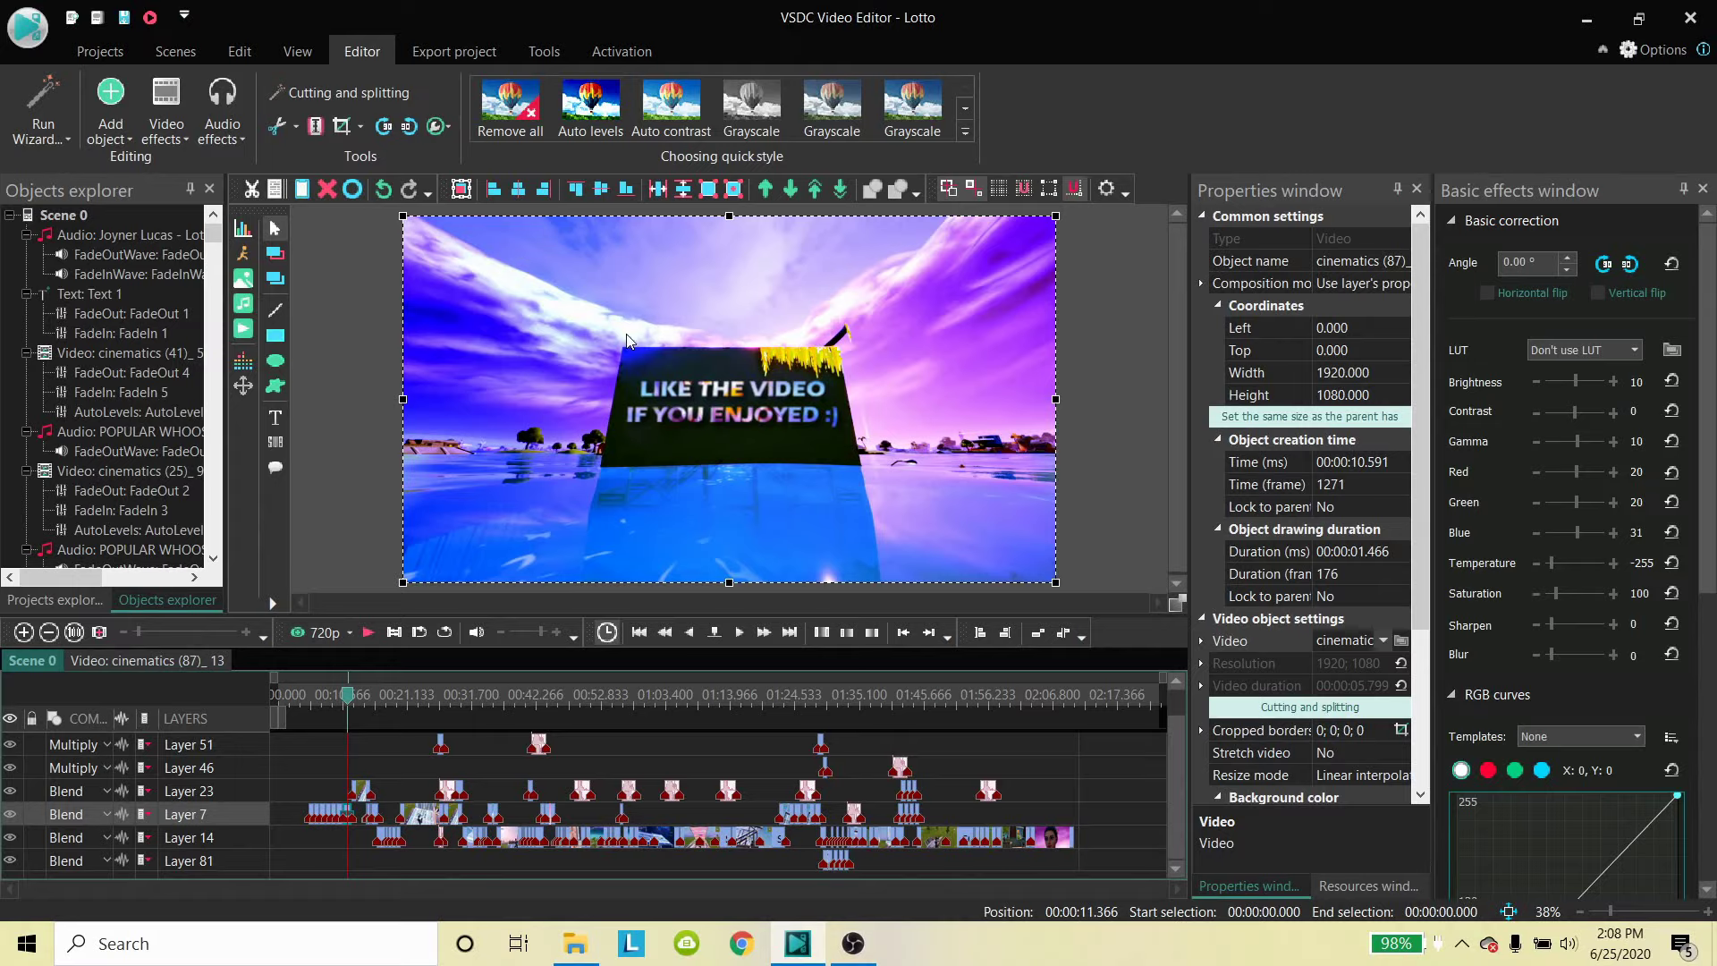
Open the cinematics (87)_13 tab, play it from the start, and select Text 2.
{"action": "left_click", "coordinate": [190, 661]}
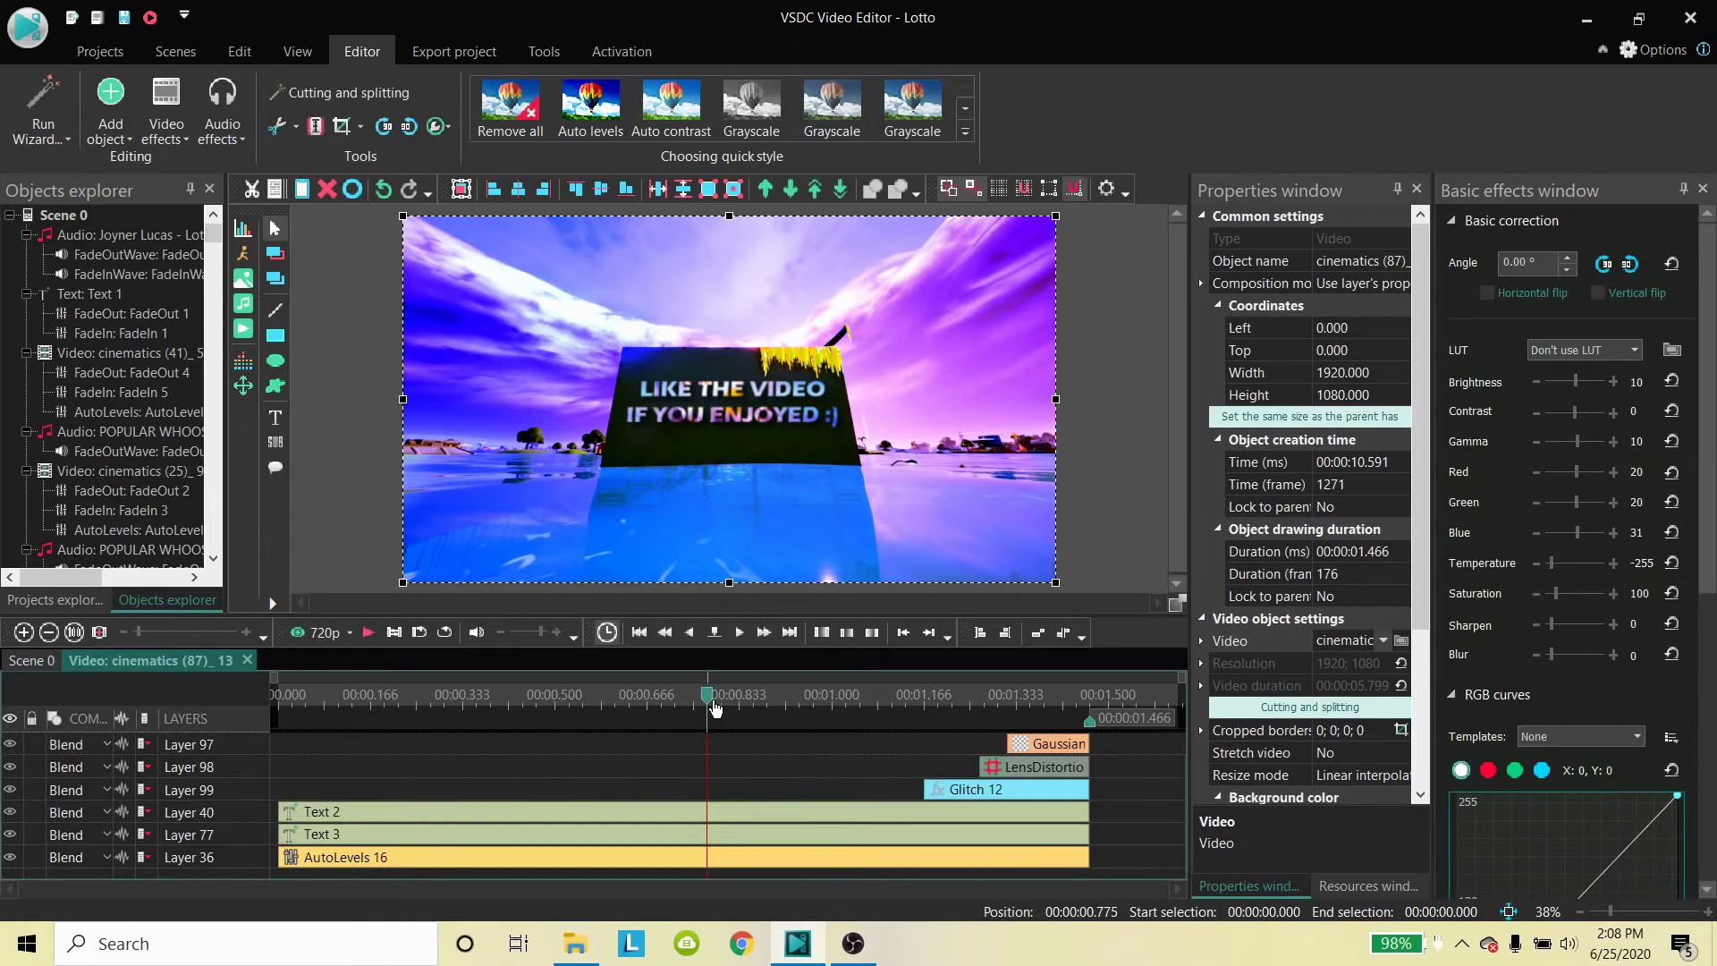
{"action": "left_click_drag", "start_coordinate": [707, 702], "coordinate": [298, 705]}
{"action": "key", "text": "Home"}
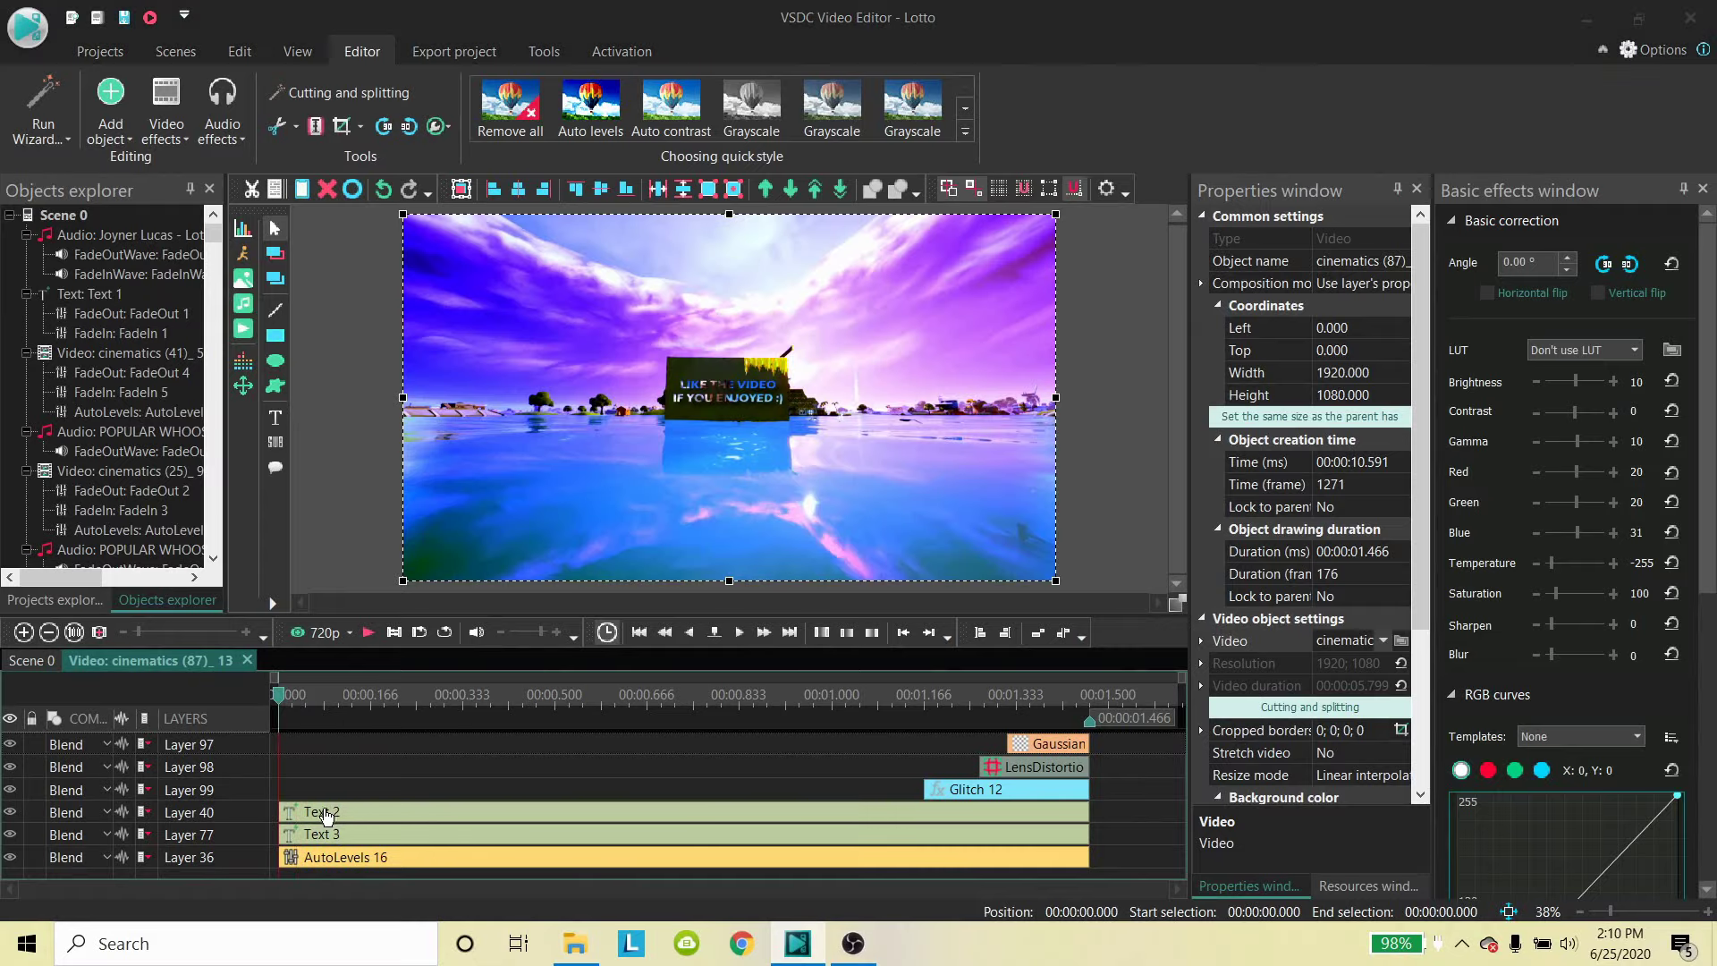
{"action": "key", "text": "space"}
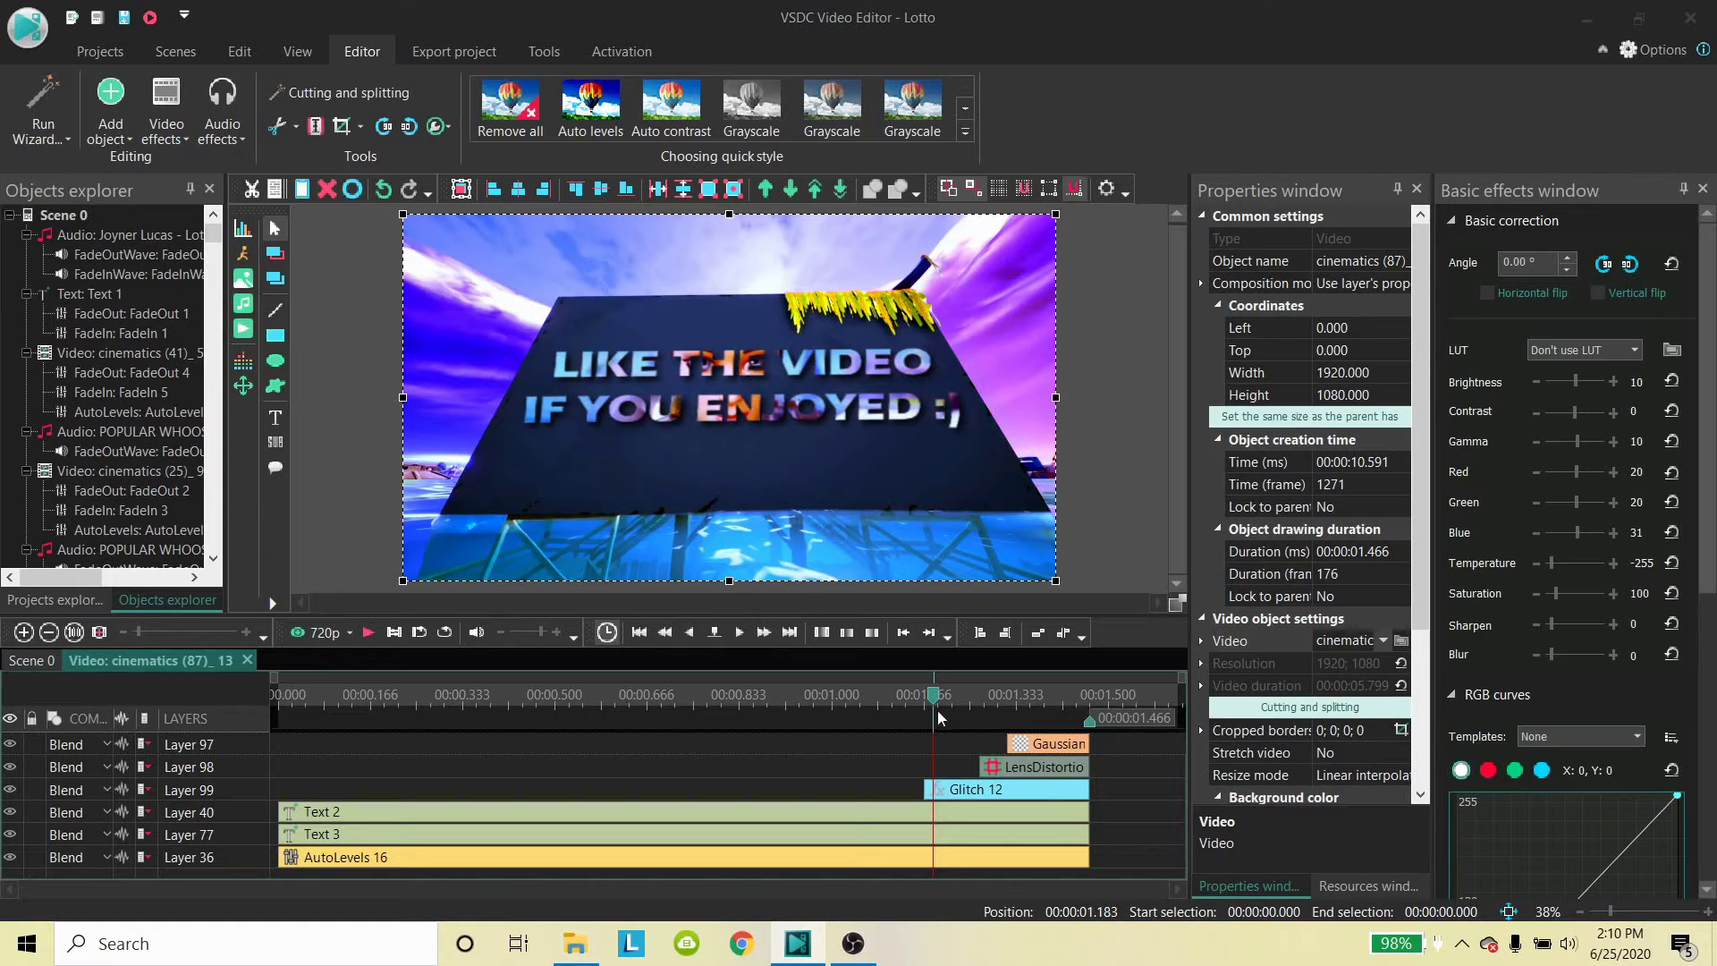
{"action": "left_click_drag", "start_coordinate": [933, 702], "coordinate": [283, 702]}
{"action": "left_click", "coordinate": [398, 811]}
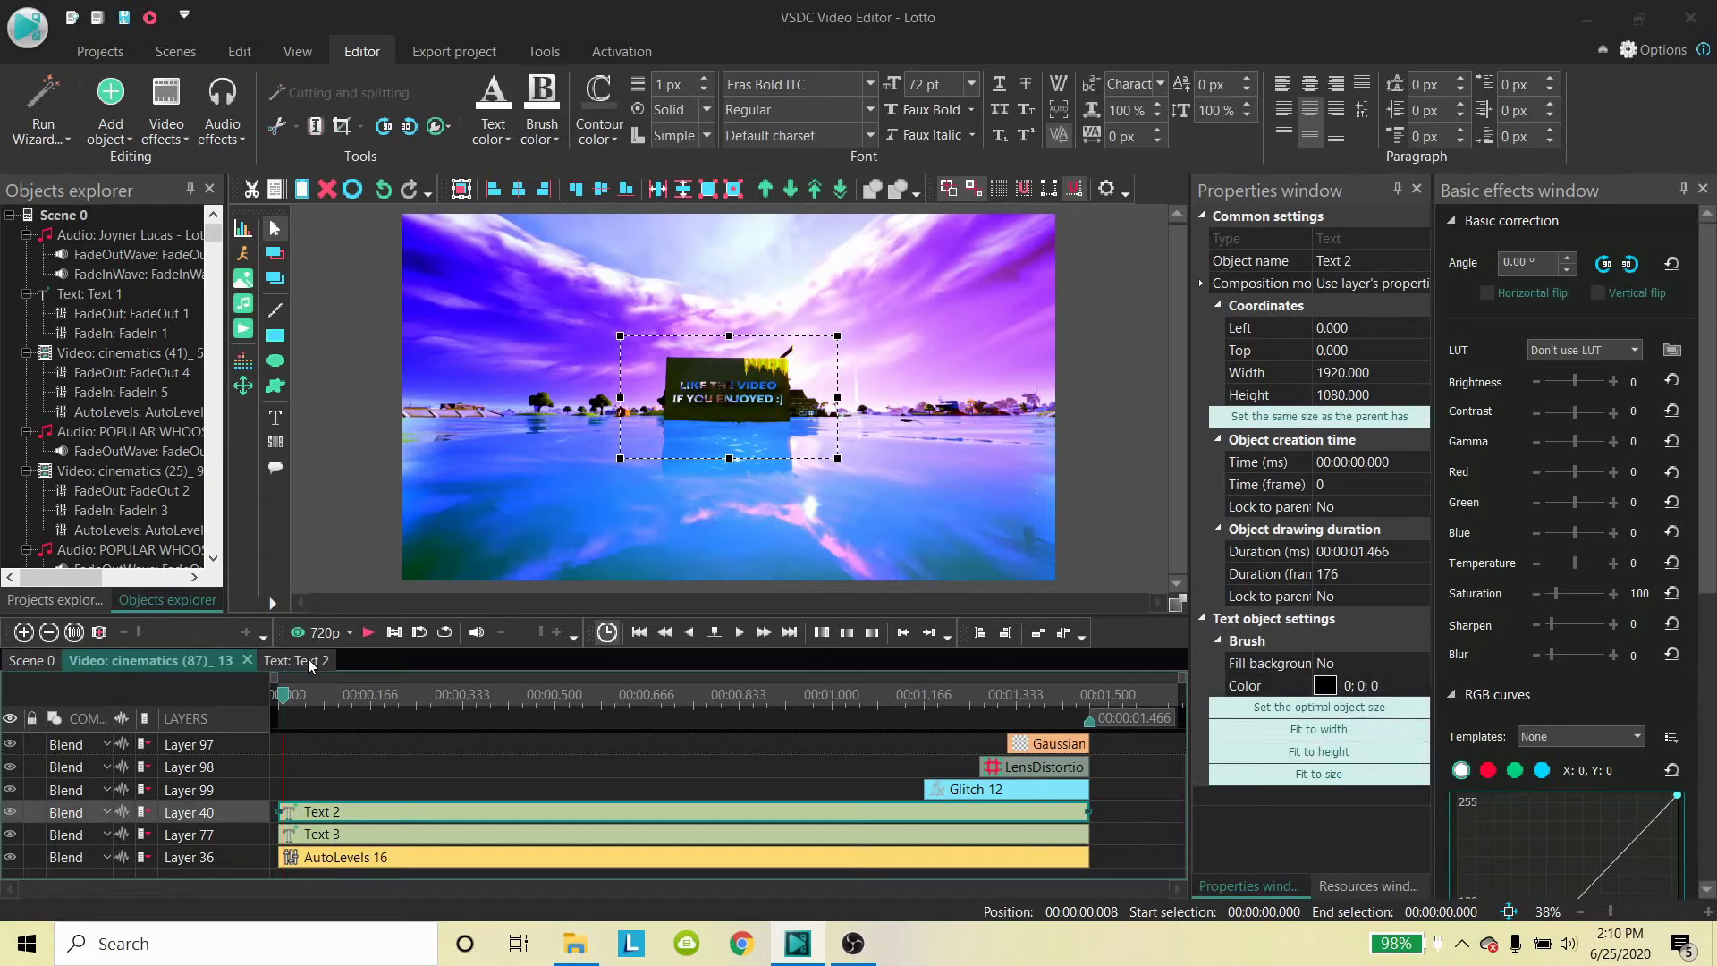
Open Text 3's inner timeline and inspect its GaussianBlur 1 effect.
{"action": "left_click", "coordinate": [354, 837]}
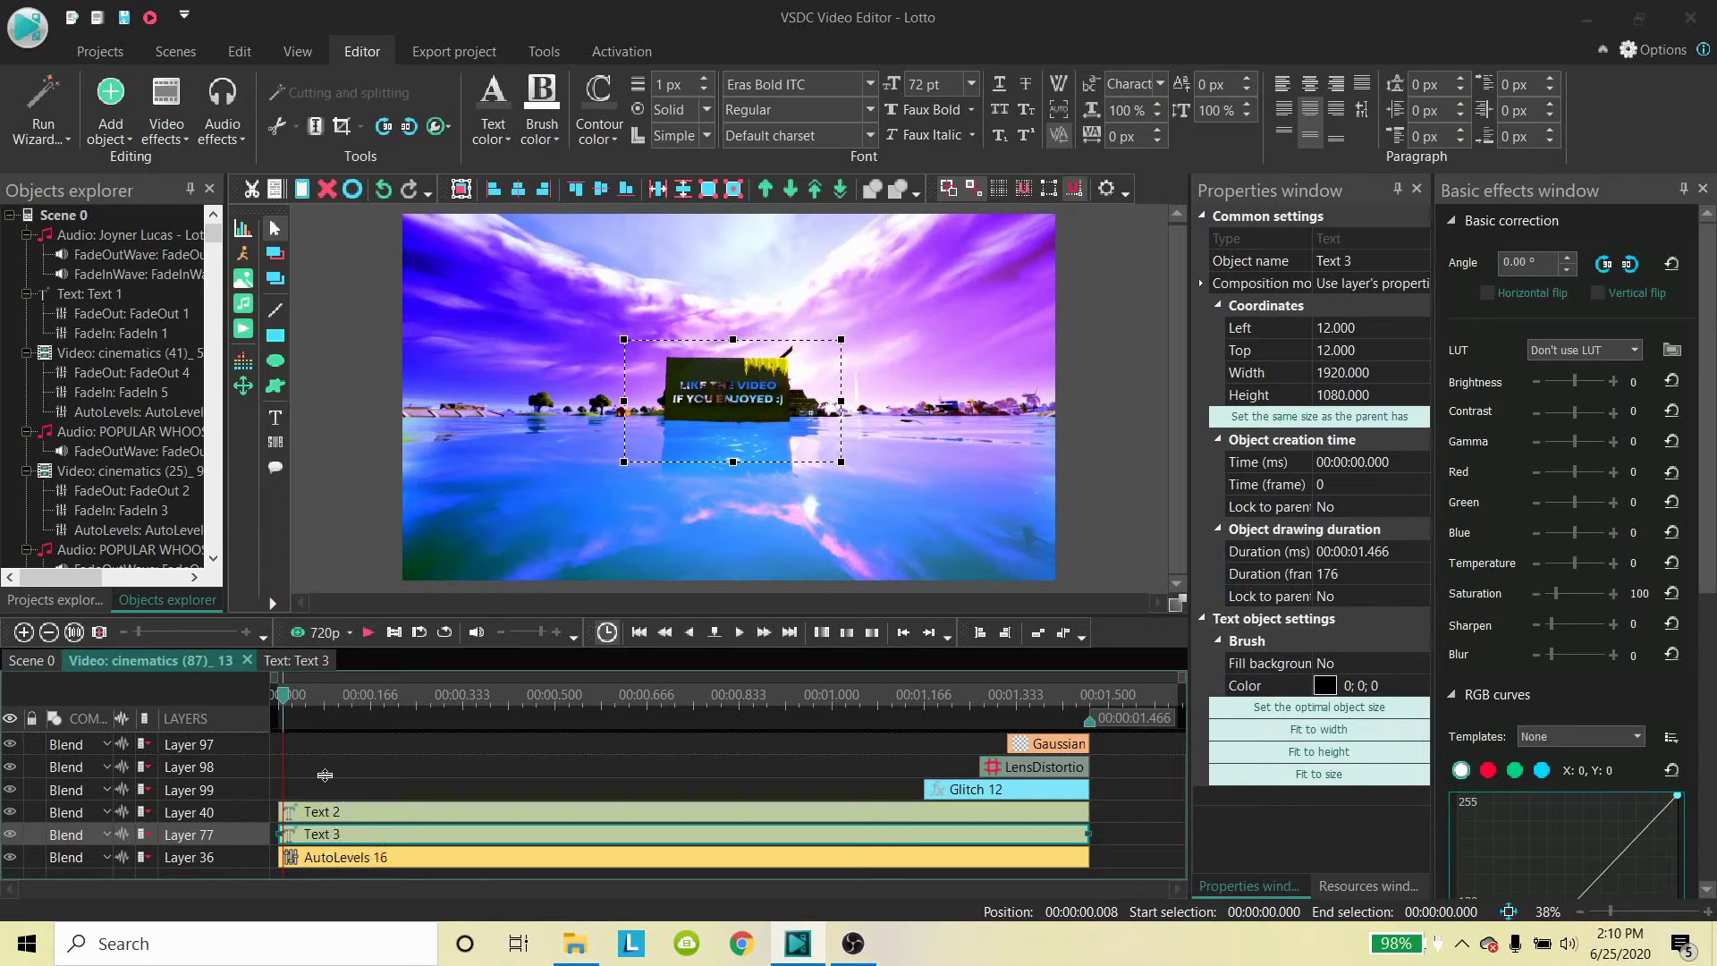
{"action": "left_click", "coordinate": [341, 814]}
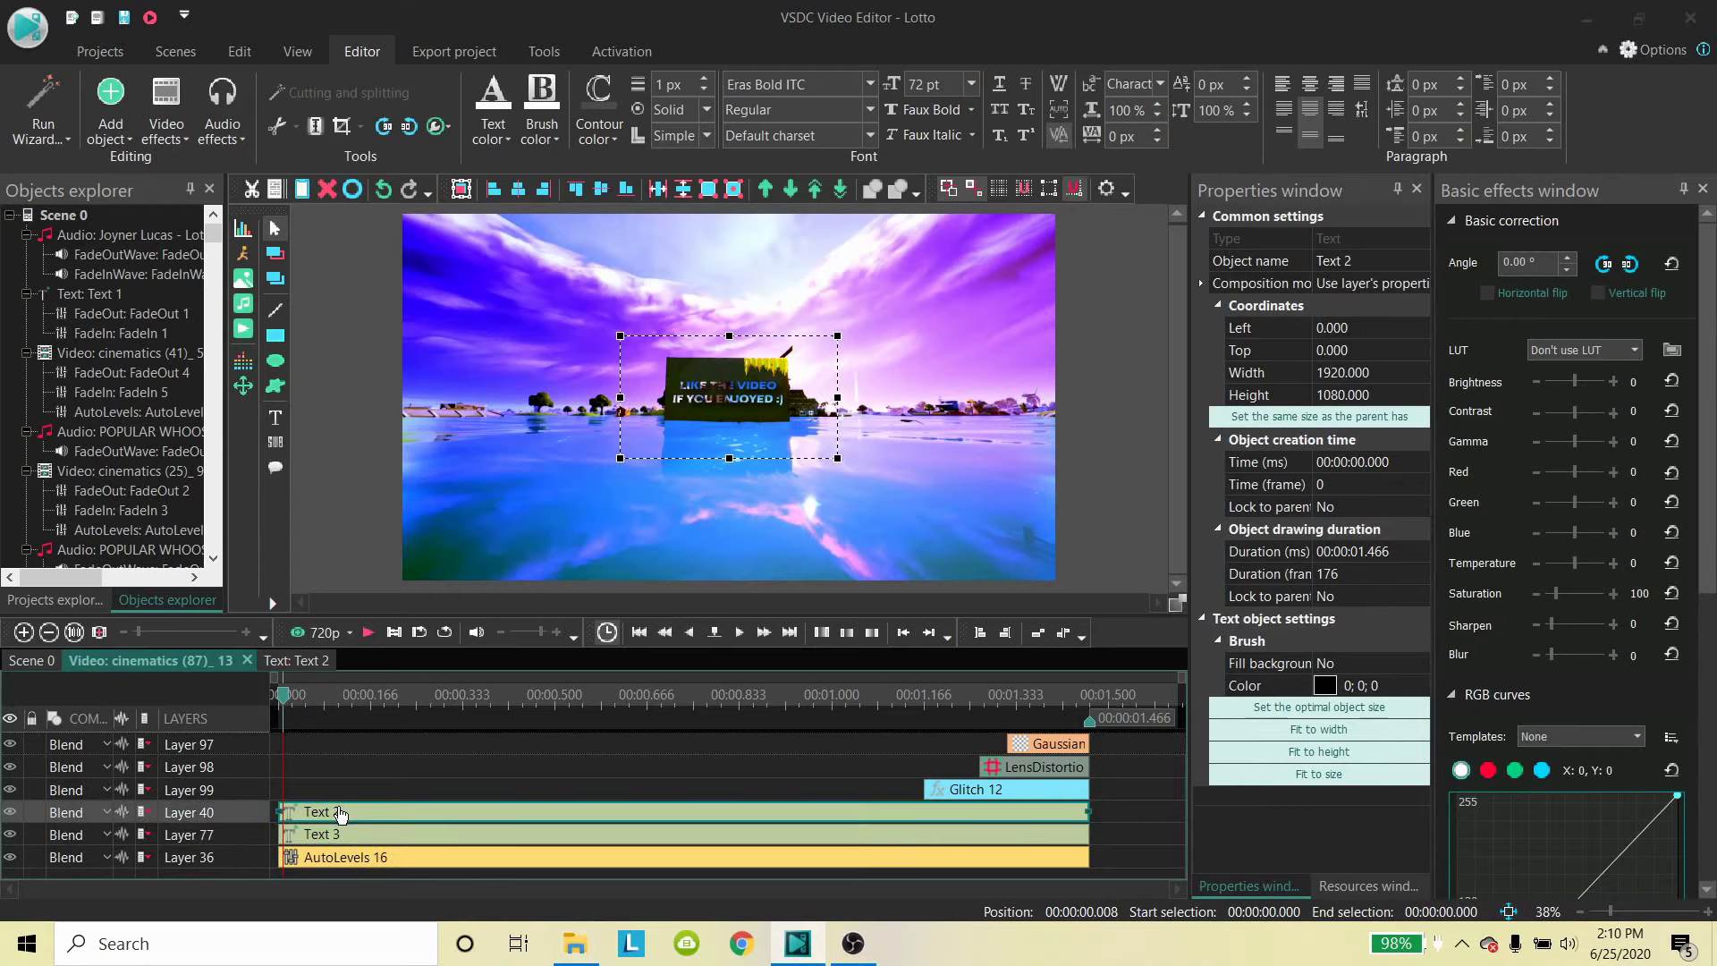
{"action": "left_click", "coordinate": [319, 835]}
{"action": "left_click", "coordinate": [296, 660]}
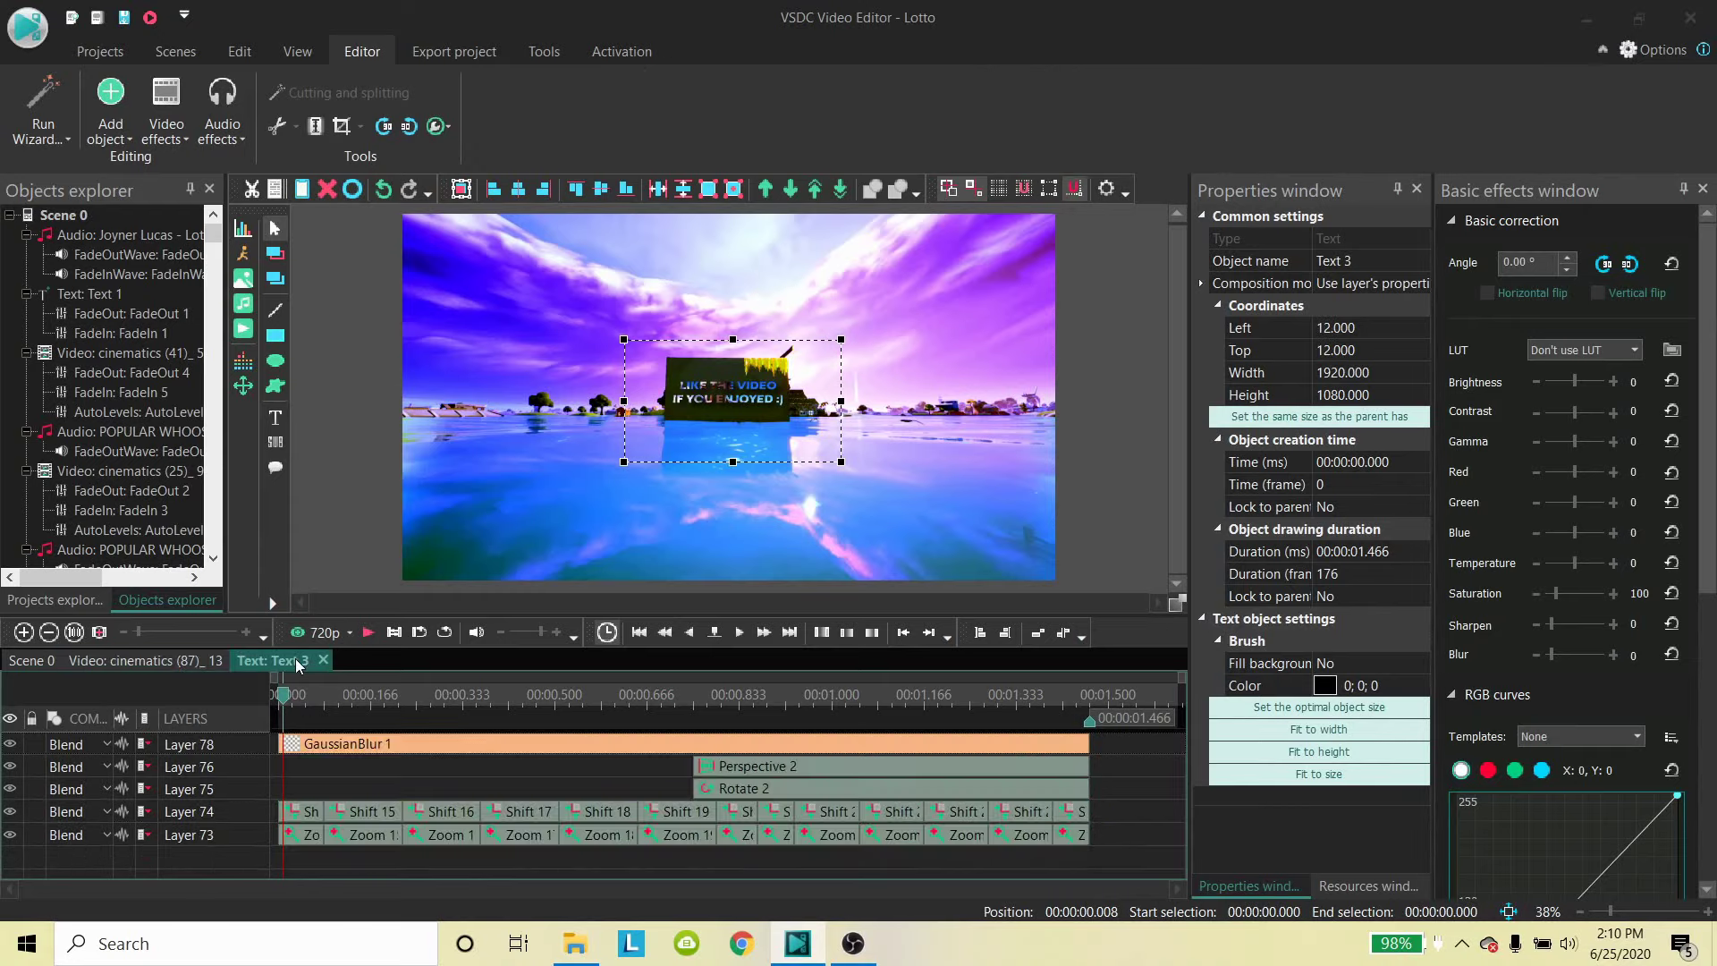
{"action": "left_click", "coordinate": [364, 750]}
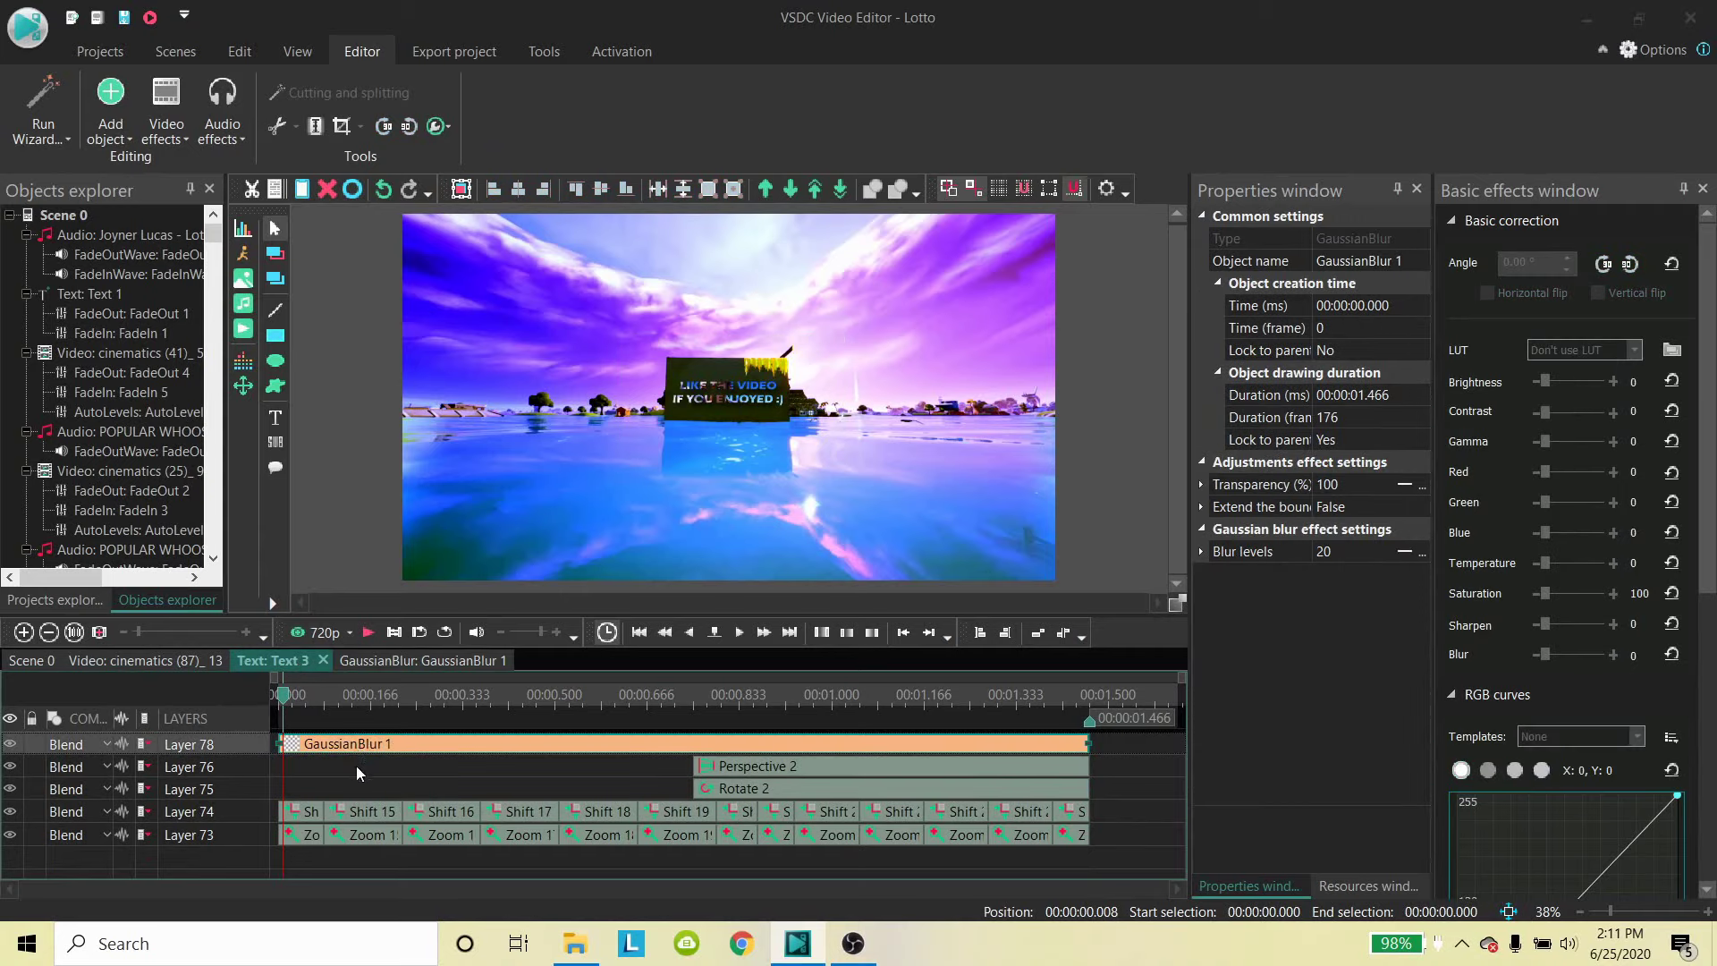
{"action": "left_click", "coordinate": [355, 768]}
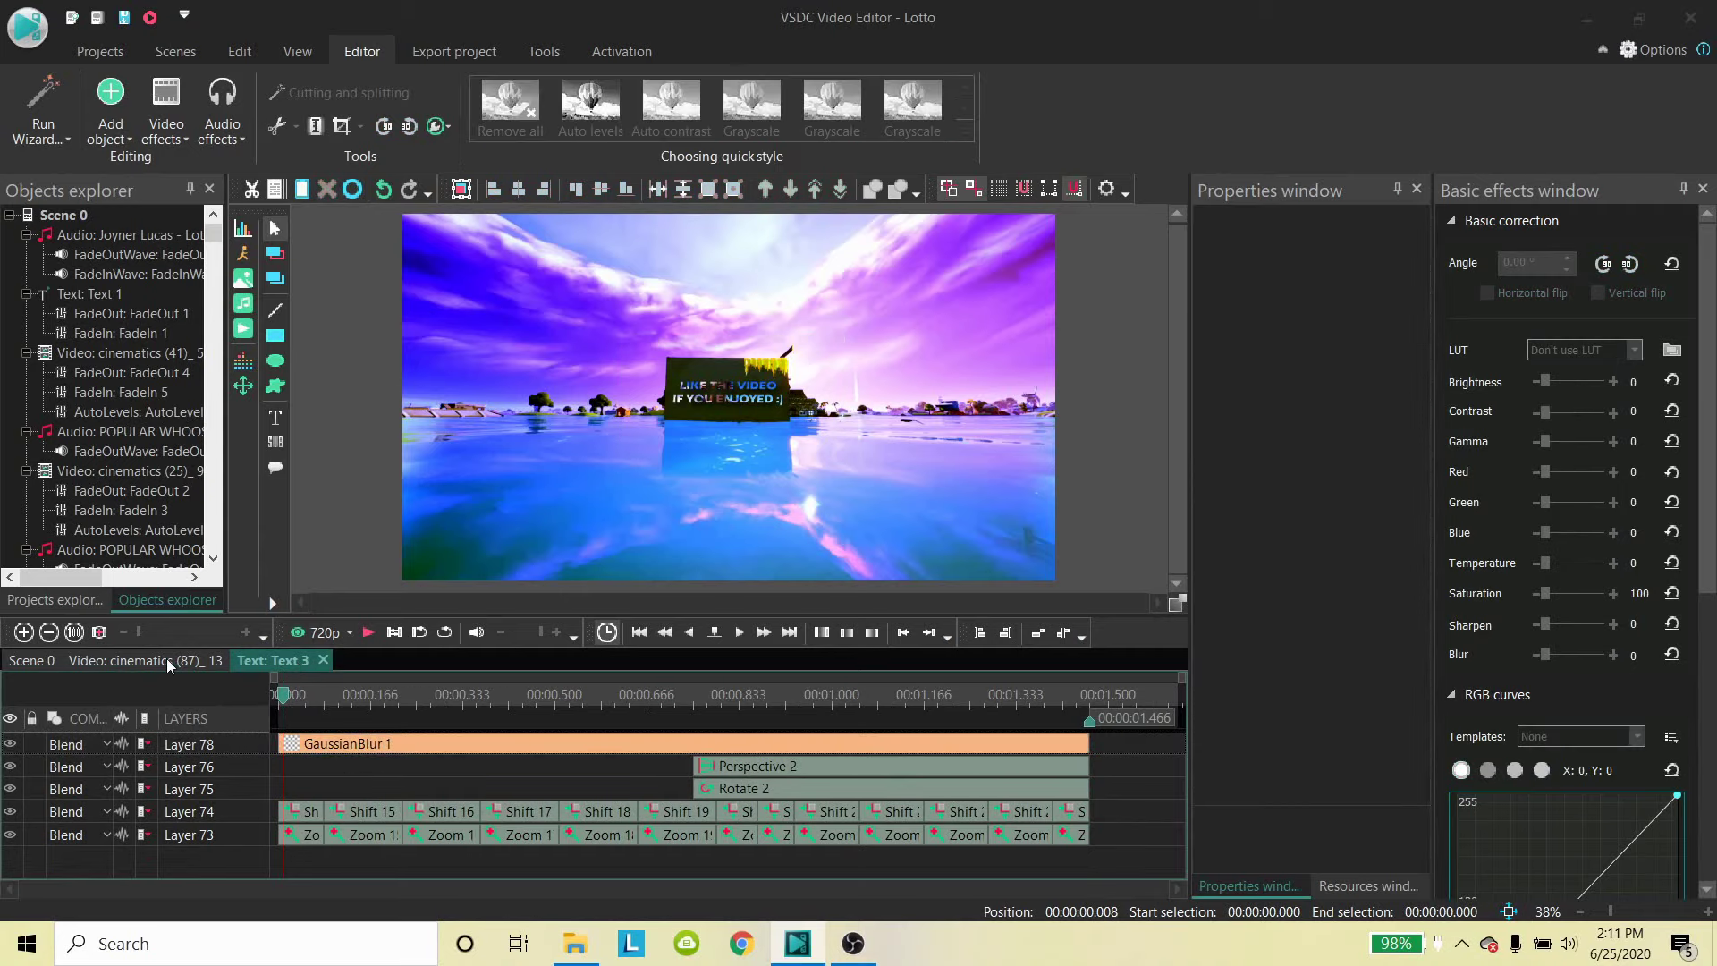
Return to the cinematics (87)_13 timeline and open Text 2's inner timeline.
{"action": "left_click", "coordinate": [167, 663]}
{"action": "left_click", "coordinate": [326, 816]}
{"action": "left_click", "coordinate": [305, 662]}
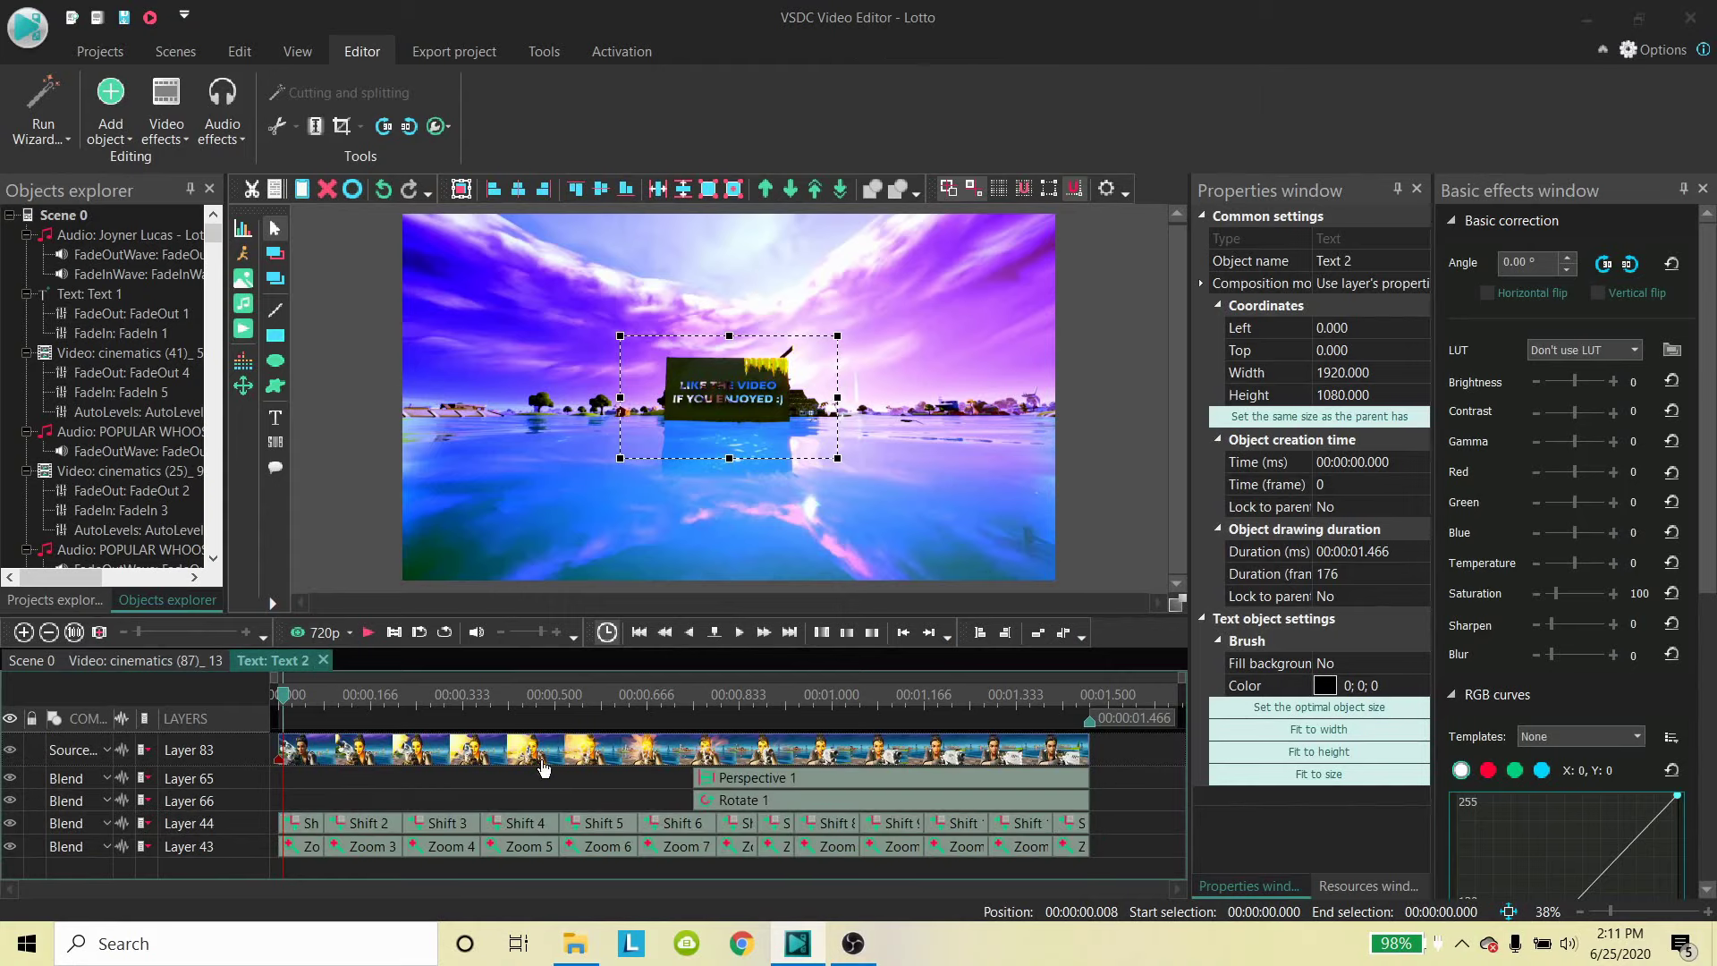
At about 0.400 s, try Source in blending on Layer 83's video, then compare with plain Blend.
{"action": "left_click", "coordinate": [754, 755]}
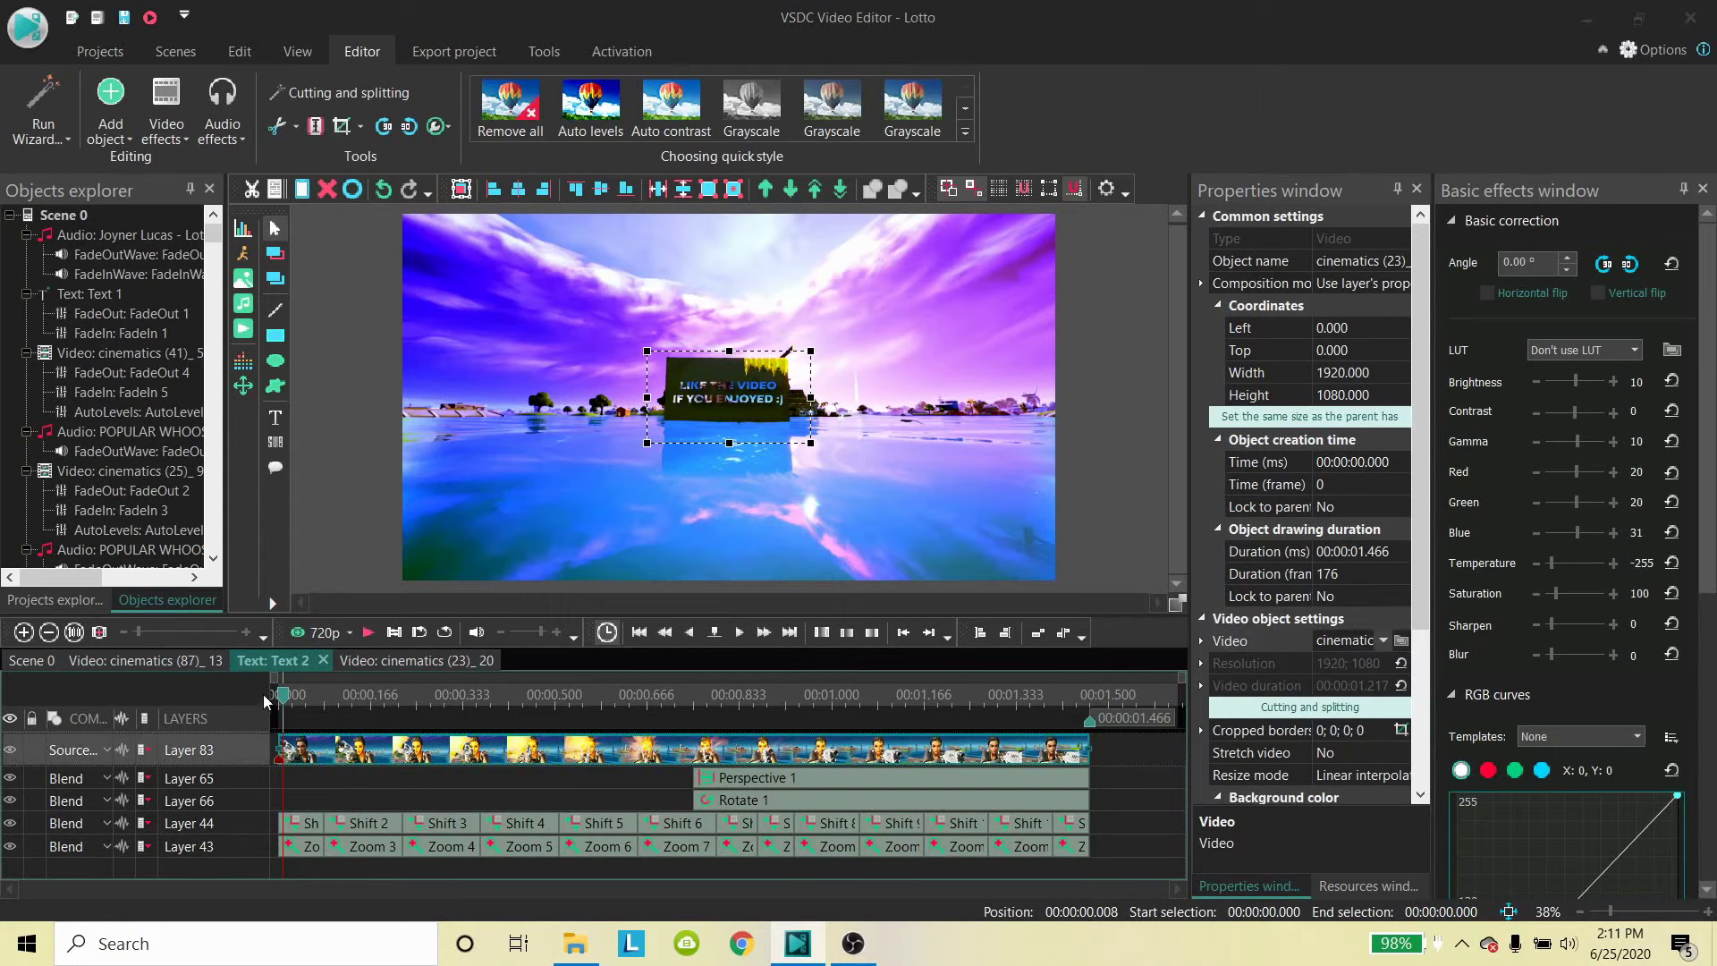
{"action": "left_click_drag", "start_coordinate": [286, 708], "coordinate": [501, 709]}
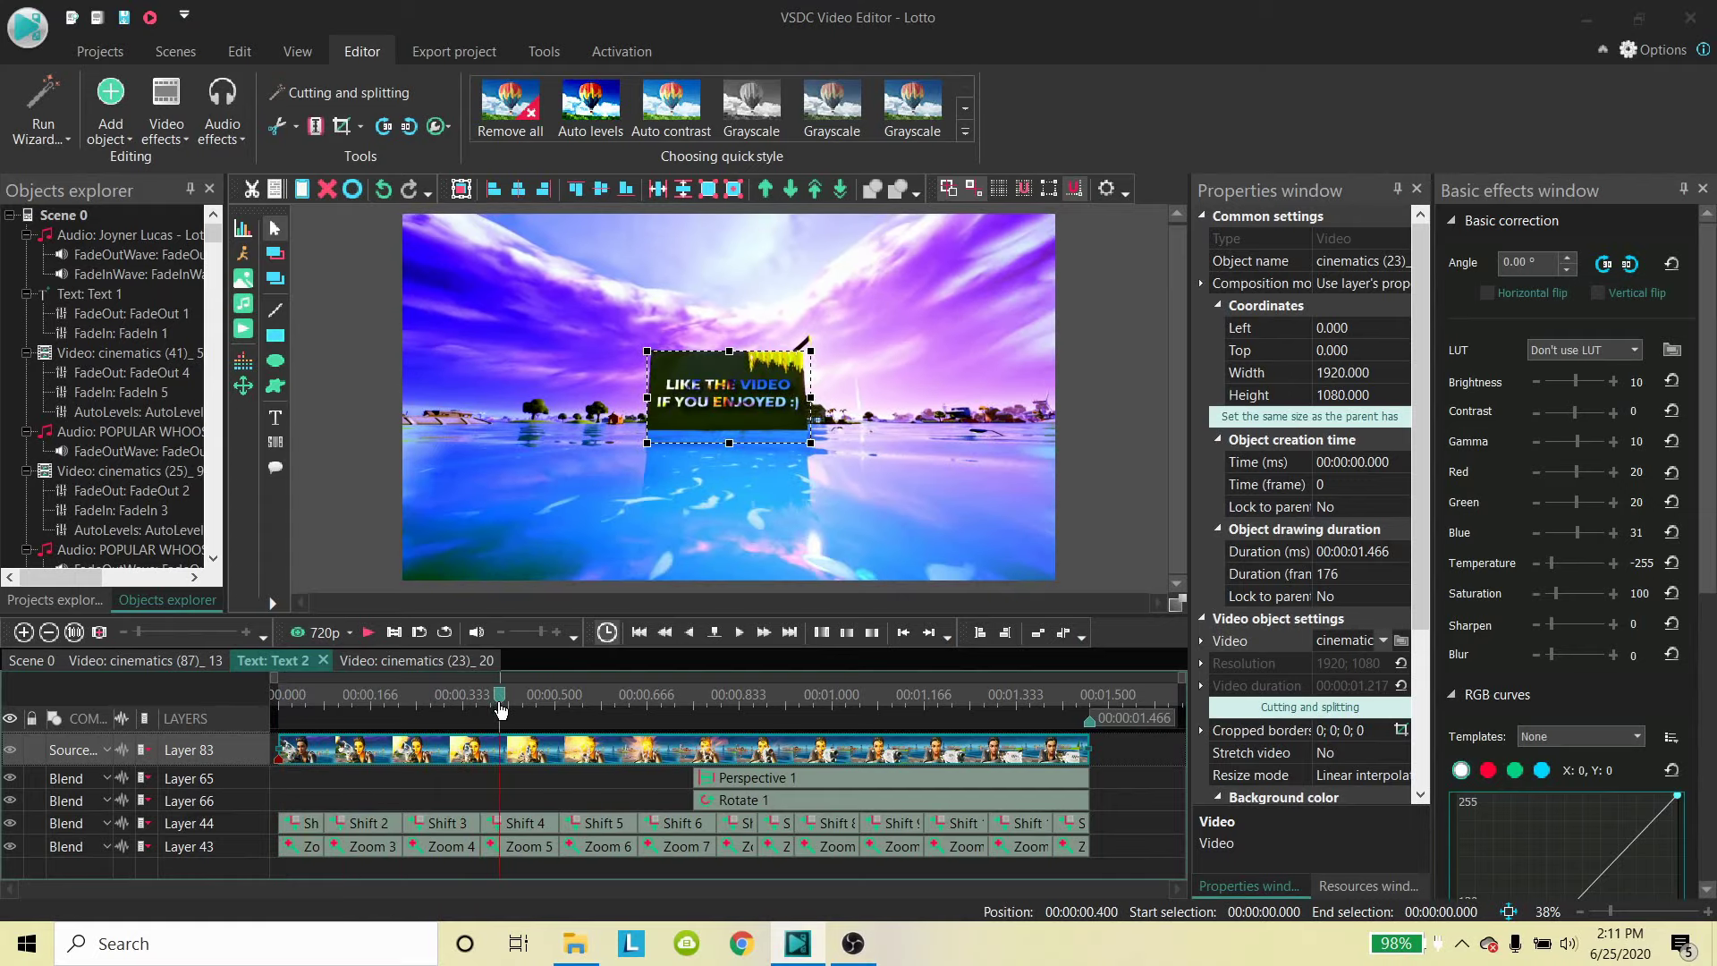
{"action": "left_click", "coordinate": [103, 745]}
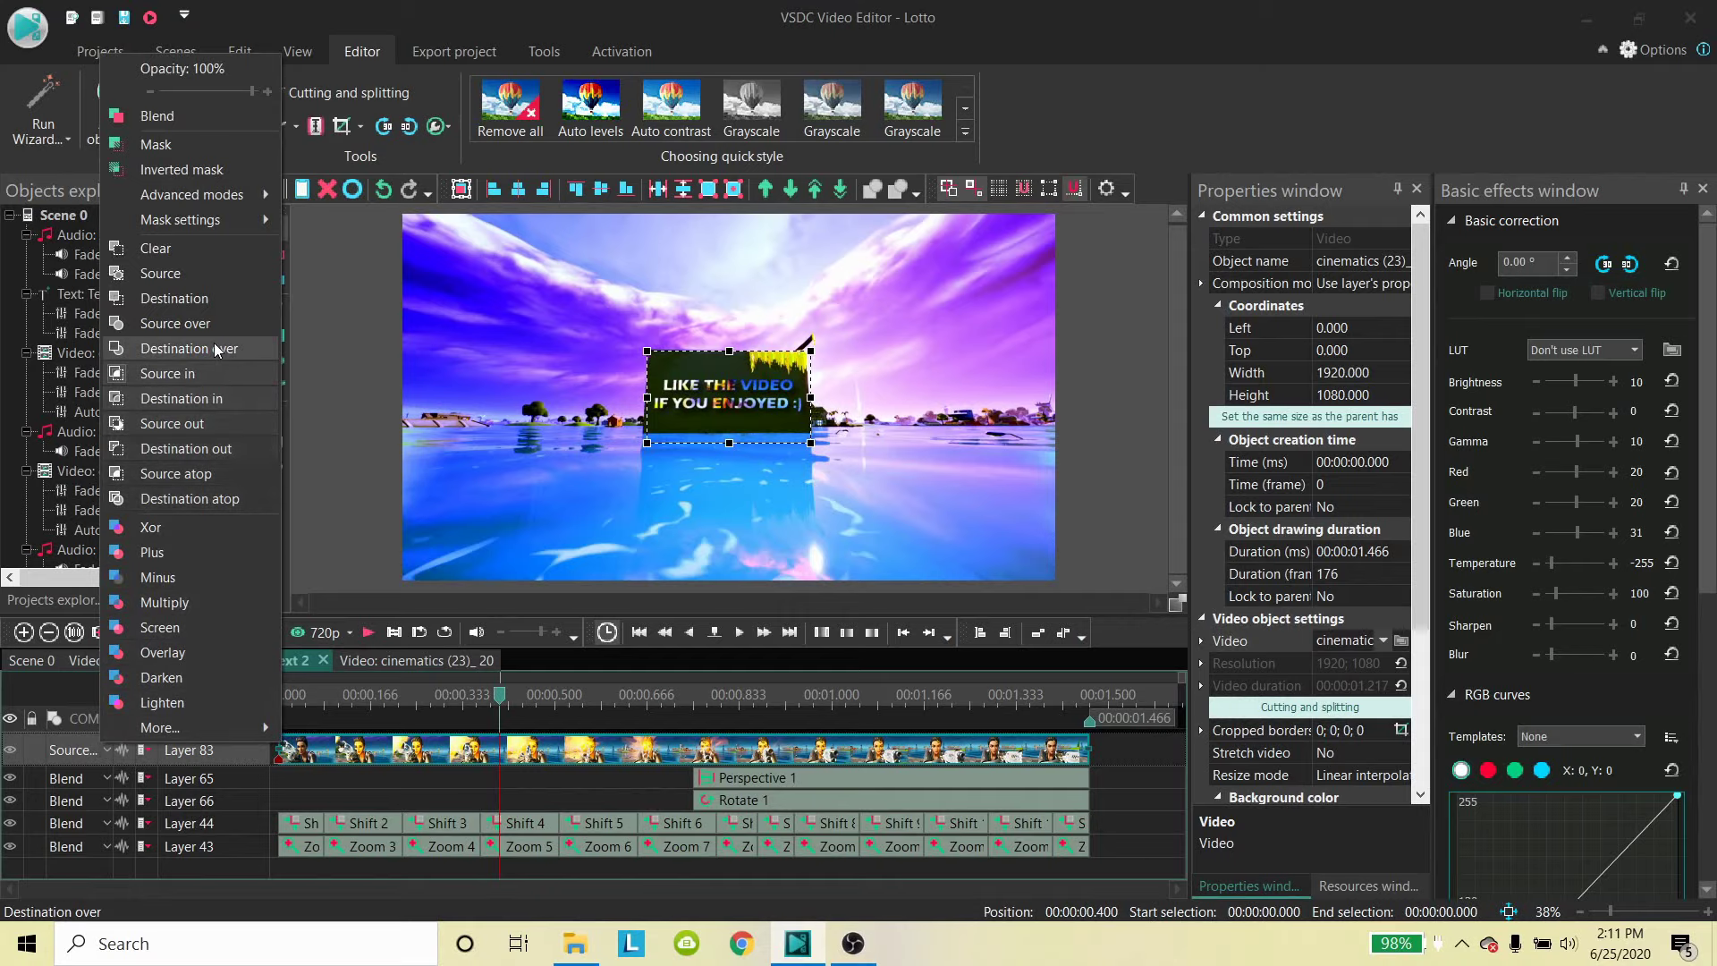
{"action": "left_click", "coordinate": [180, 377]}
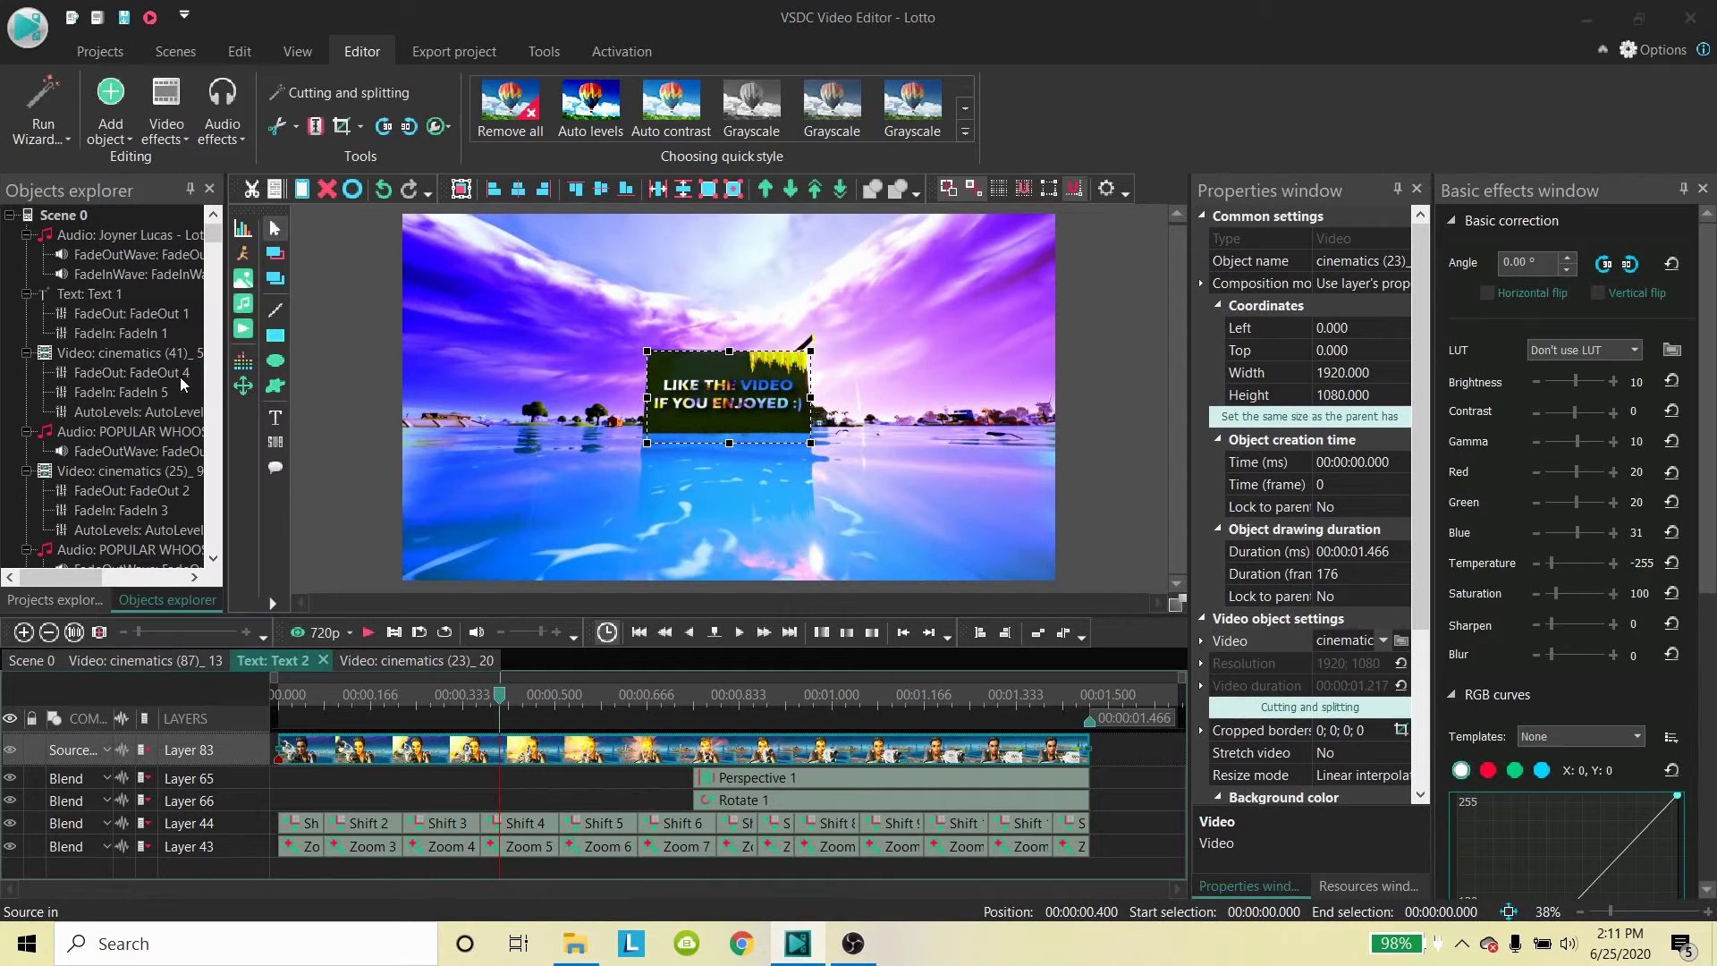
{"action": "left_click", "coordinate": [104, 760]}
{"action": "left_click", "coordinate": [200, 130]}
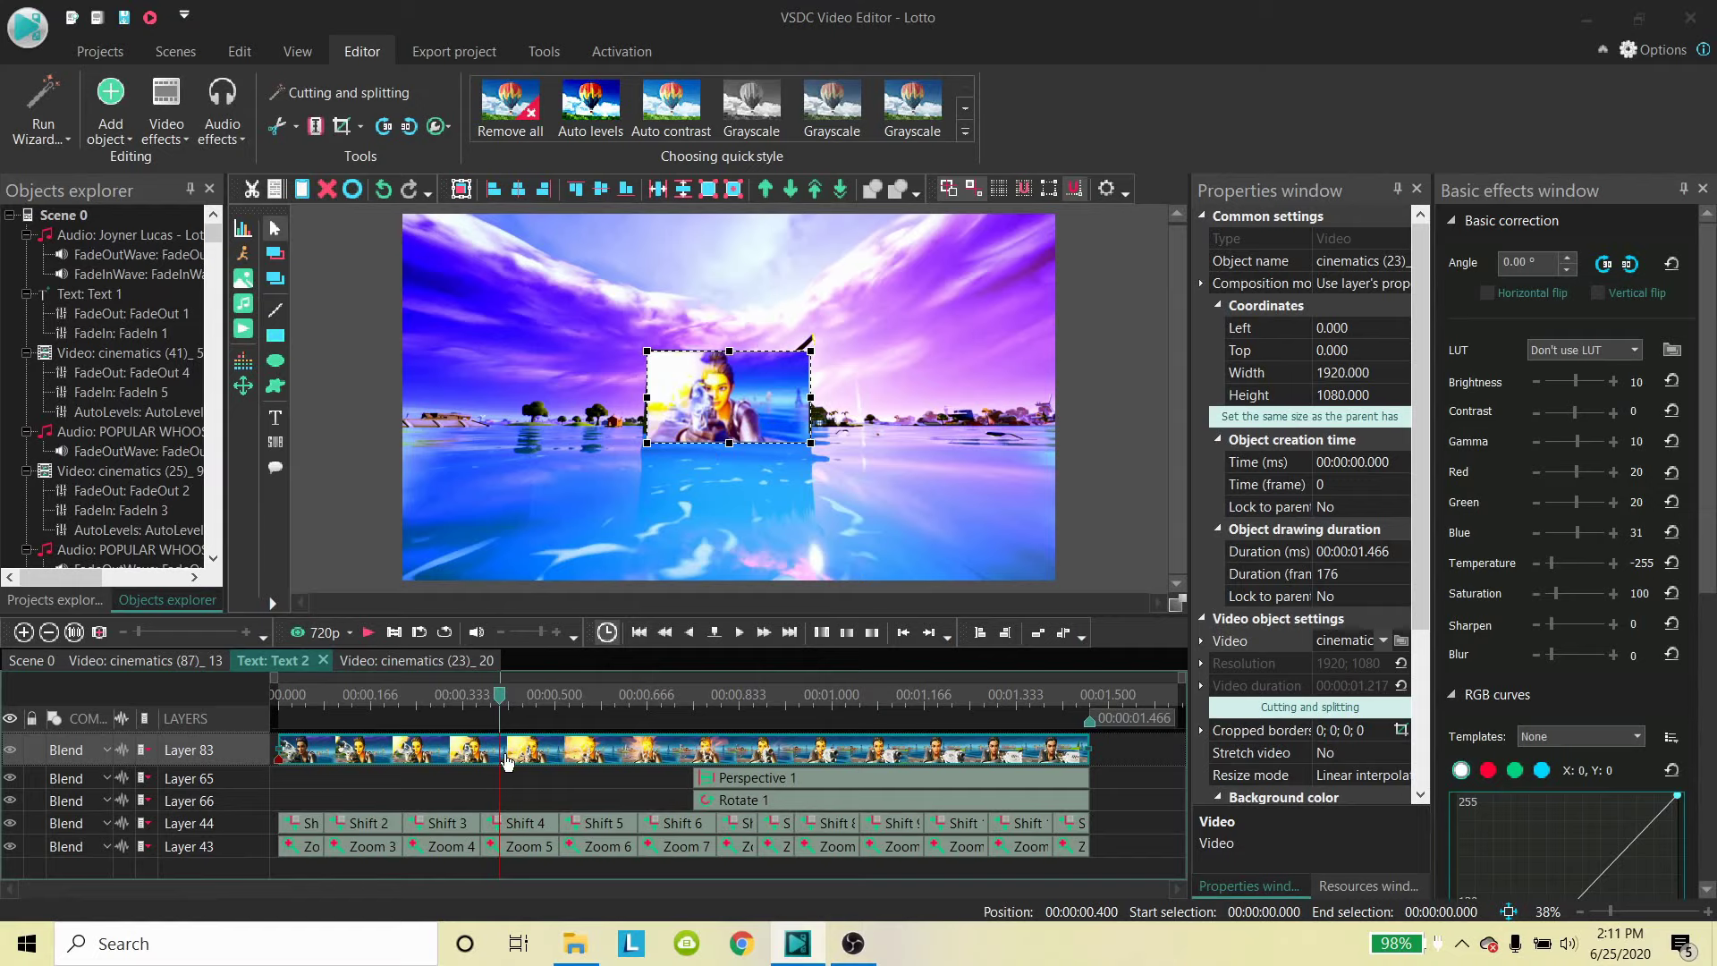
After checking the cinematics (23) layers, set Layer 83 back to Source in and rewind to 0.050 s.
{"action": "left_click", "coordinate": [381, 662]}
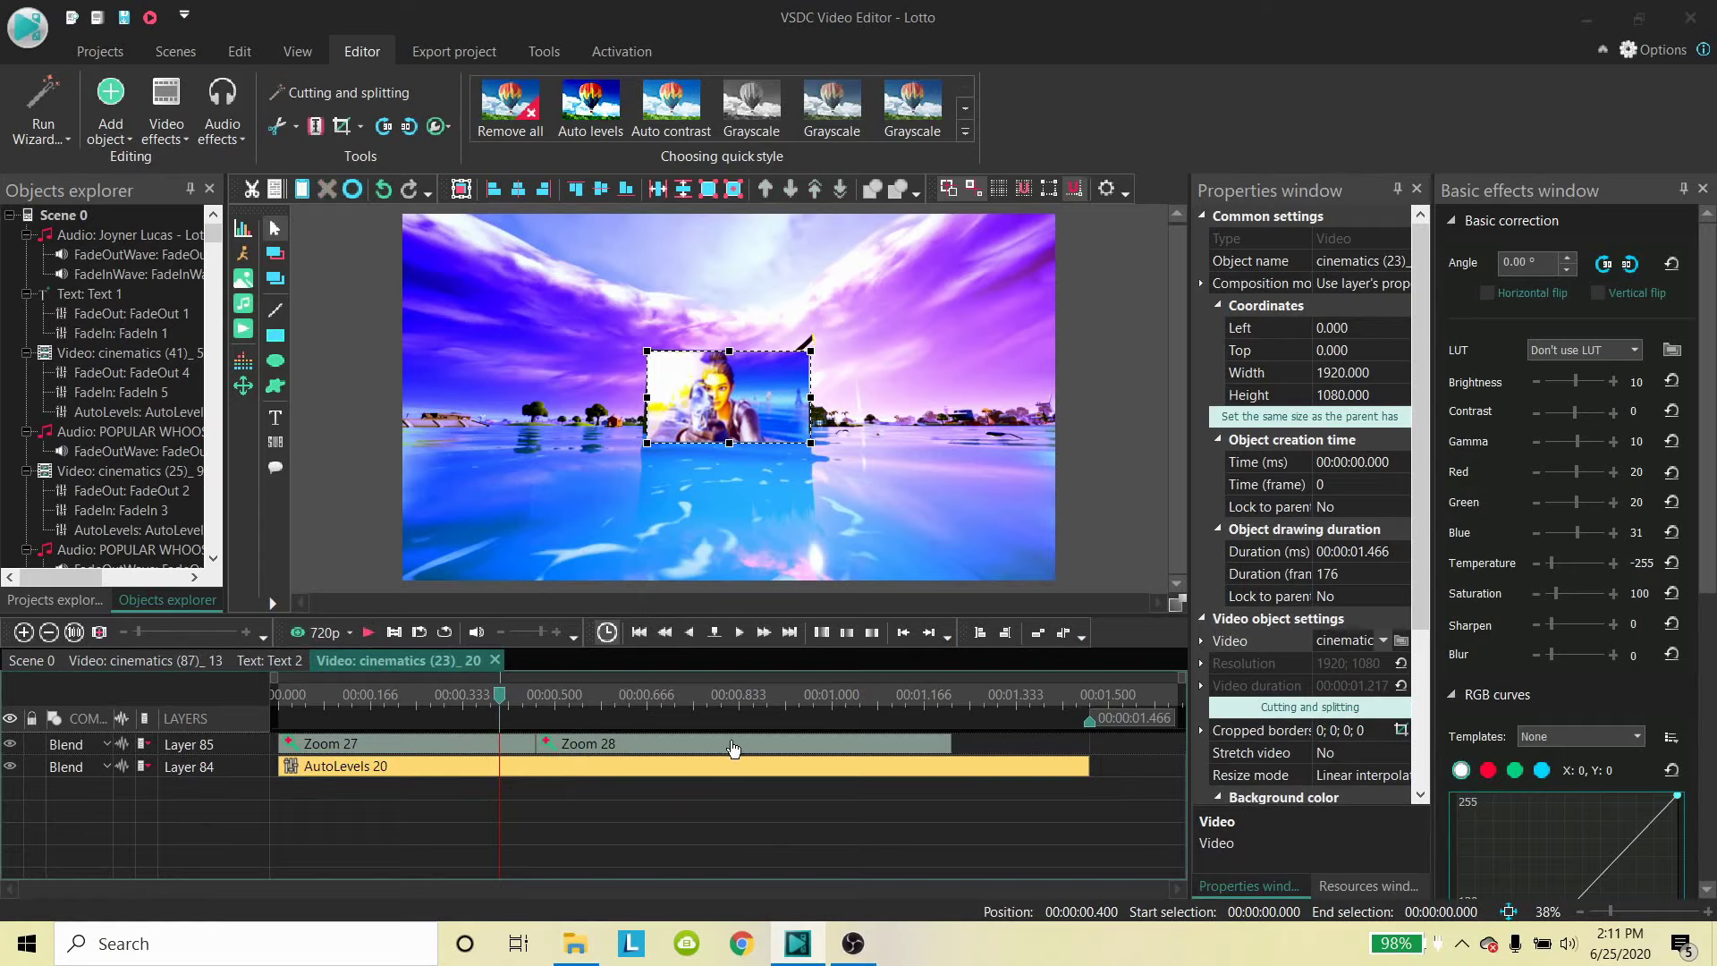
{"action": "left_click", "coordinate": [268, 661]}
{"action": "left_click", "coordinate": [75, 749]}
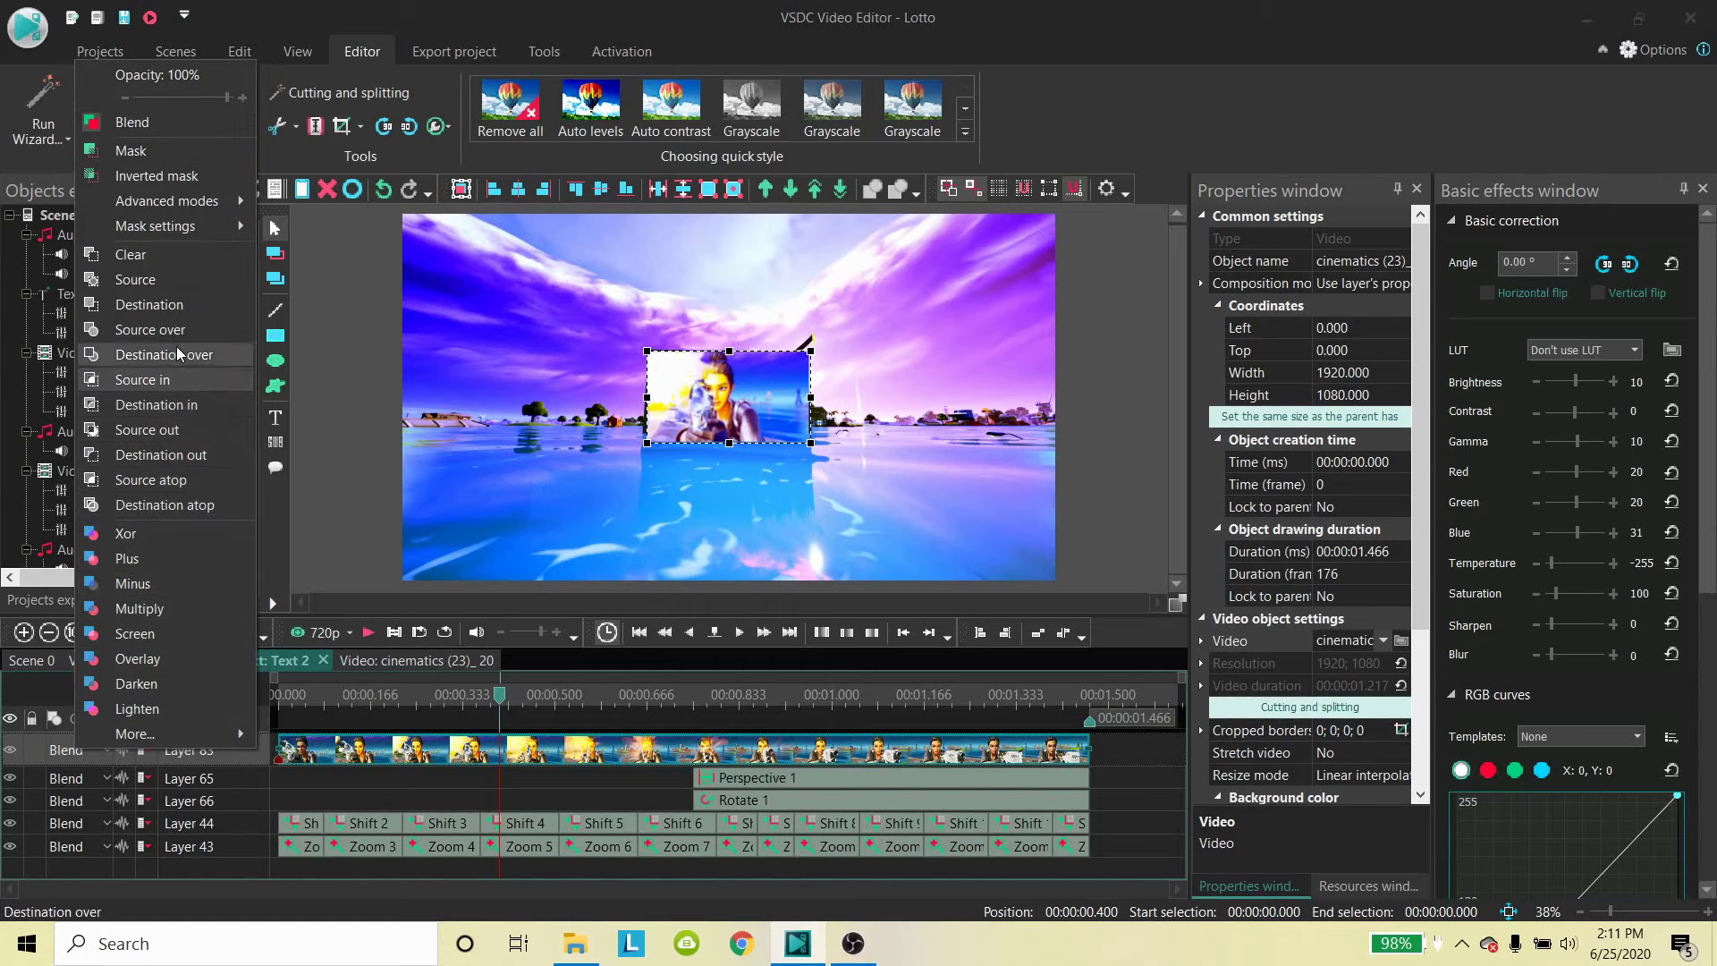
{"action": "left_click", "coordinate": [164, 383]}
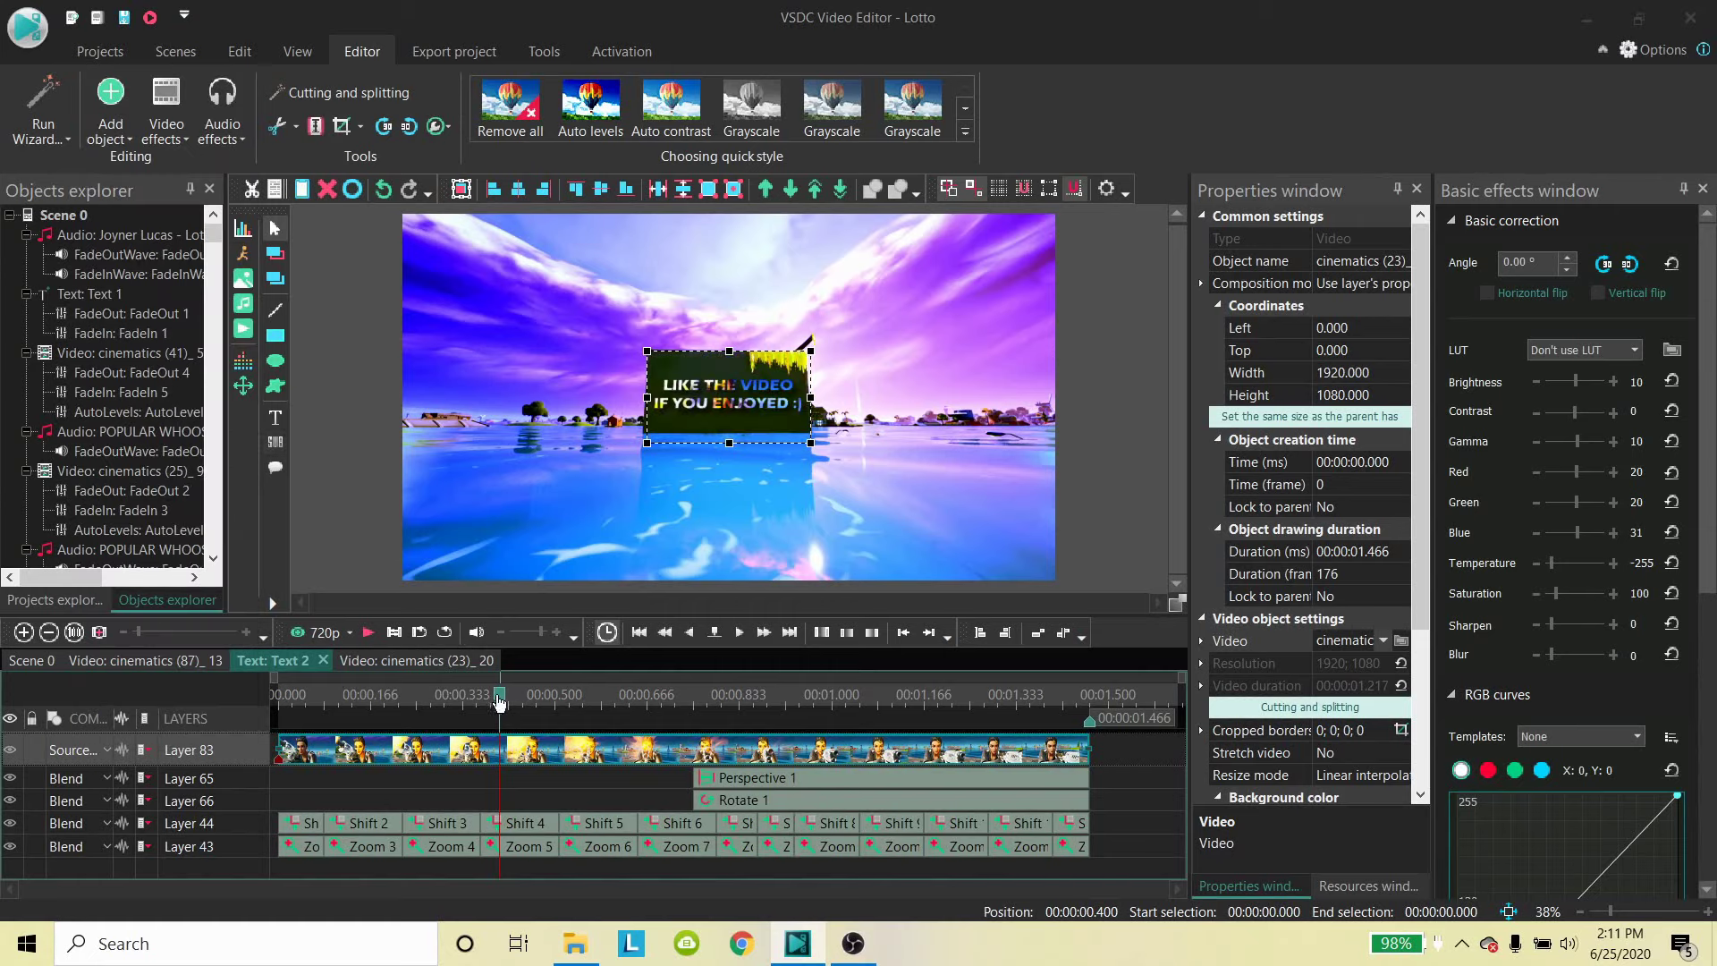
{"action": "left_click_drag", "start_coordinate": [504, 705], "coordinate": [304, 713]}
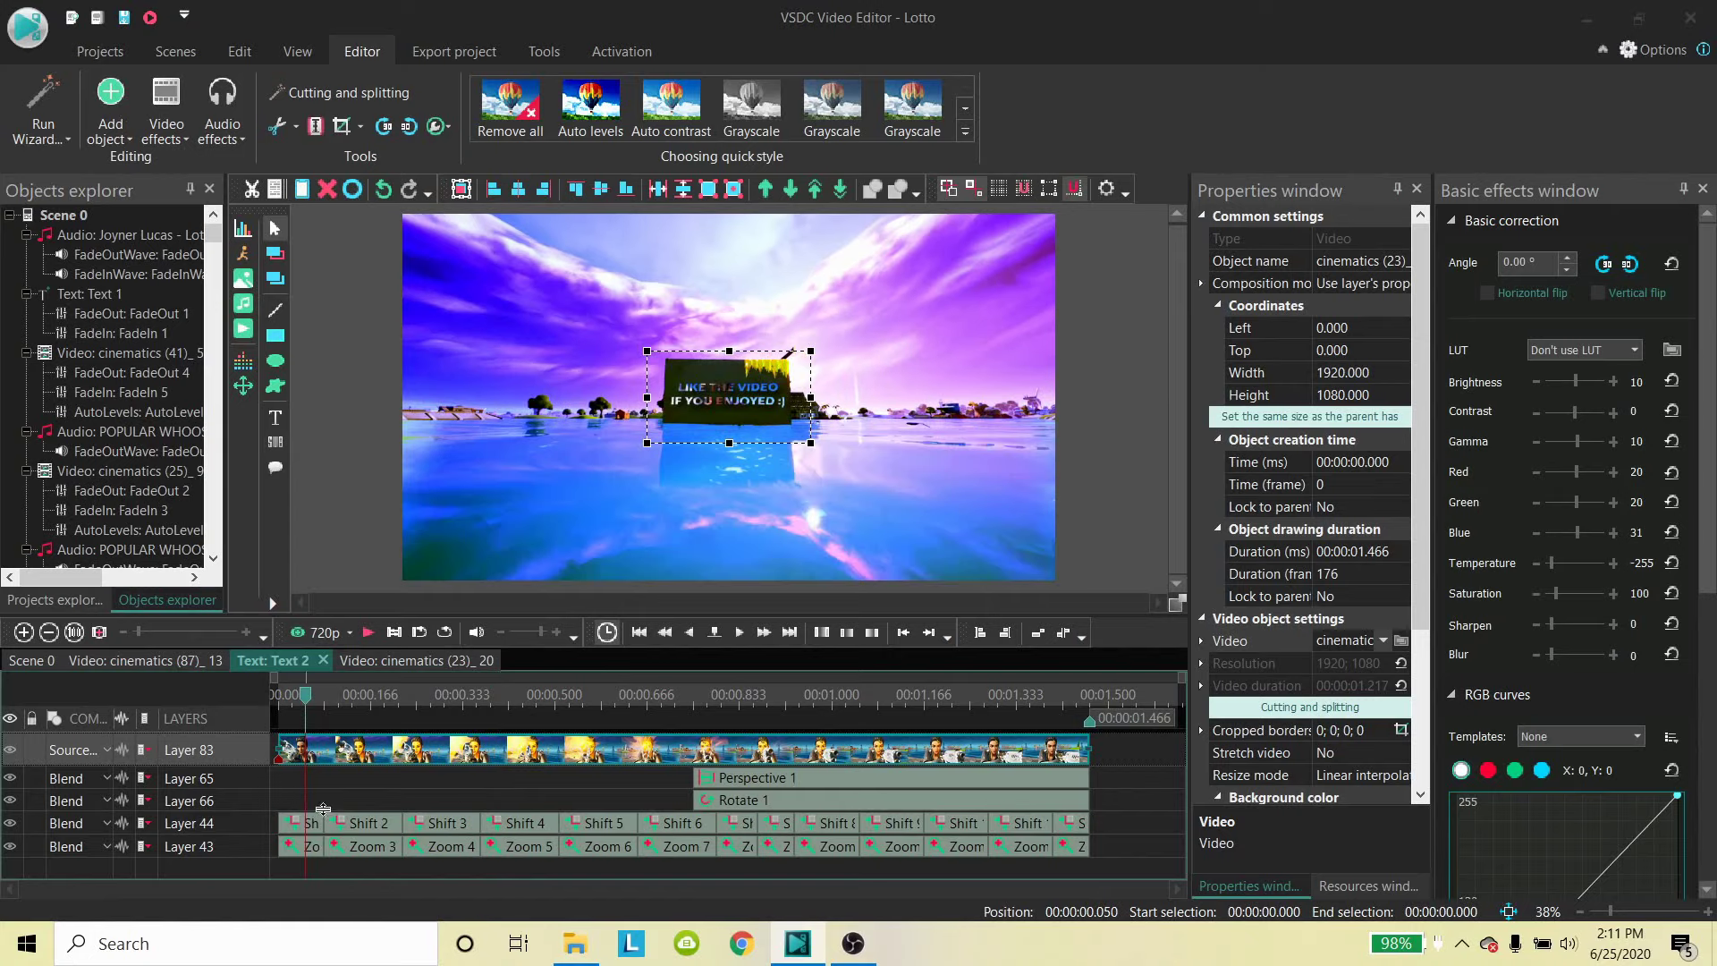
Inspect the Shift 1 glitch clip and browse the video effects list without adding anything.
{"action": "left_click", "coordinate": [290, 824]}
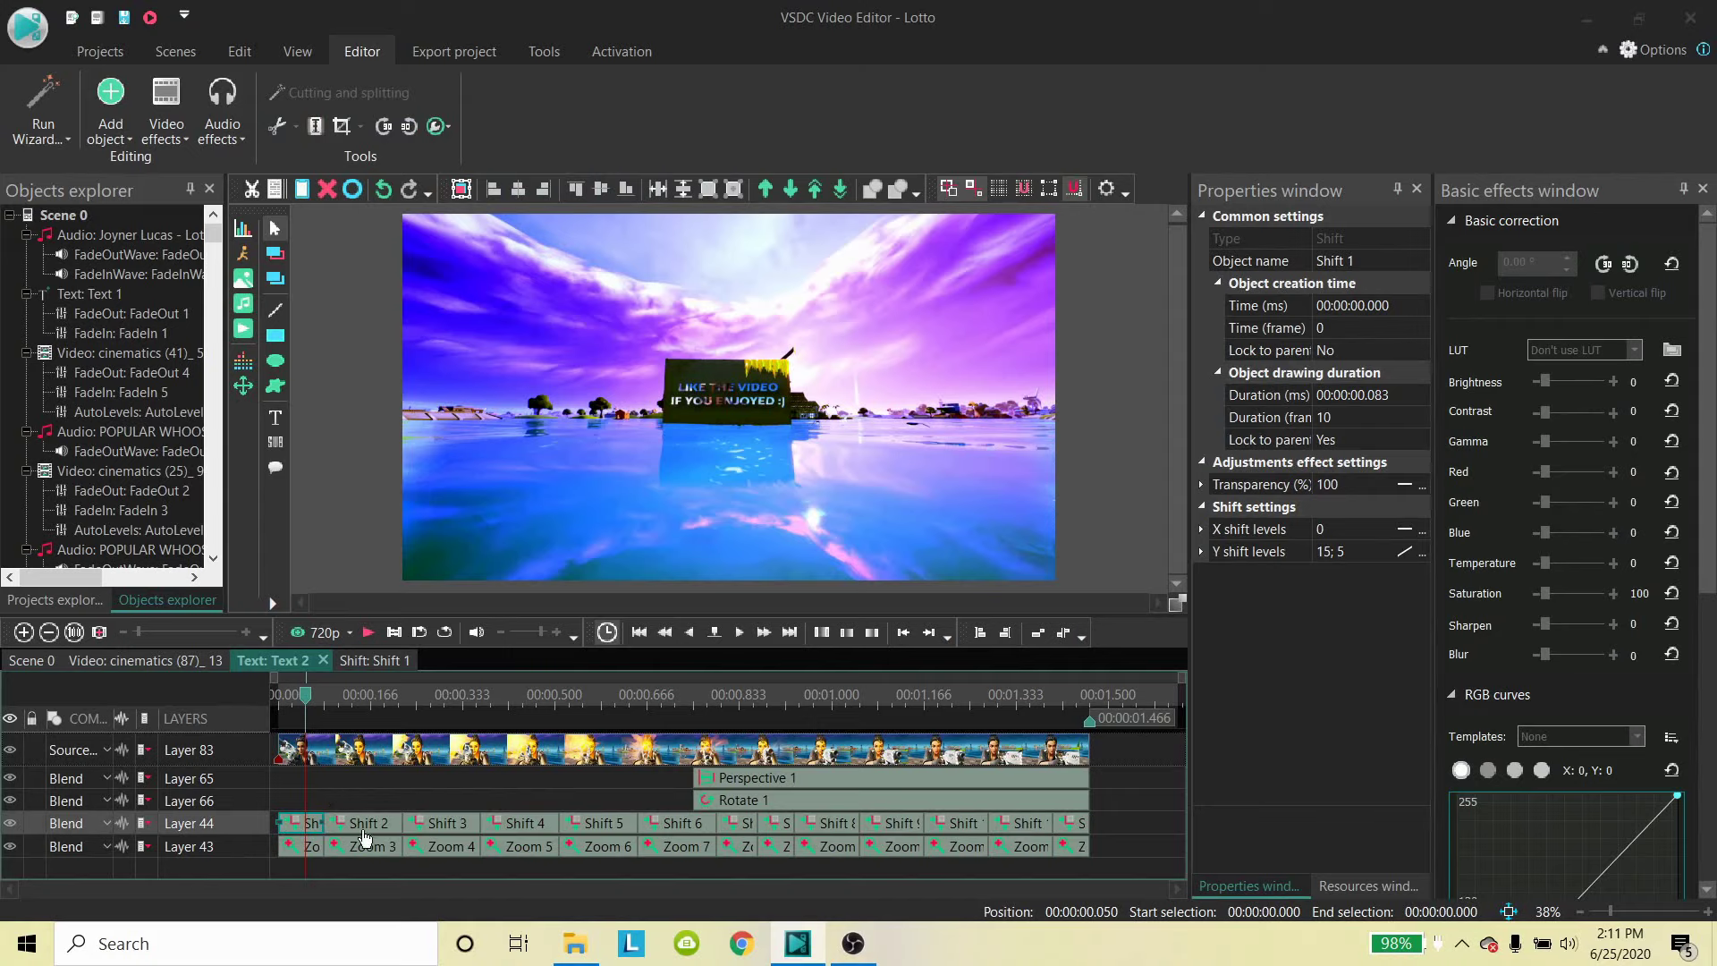
{"action": "left_click", "coordinate": [166, 112]}
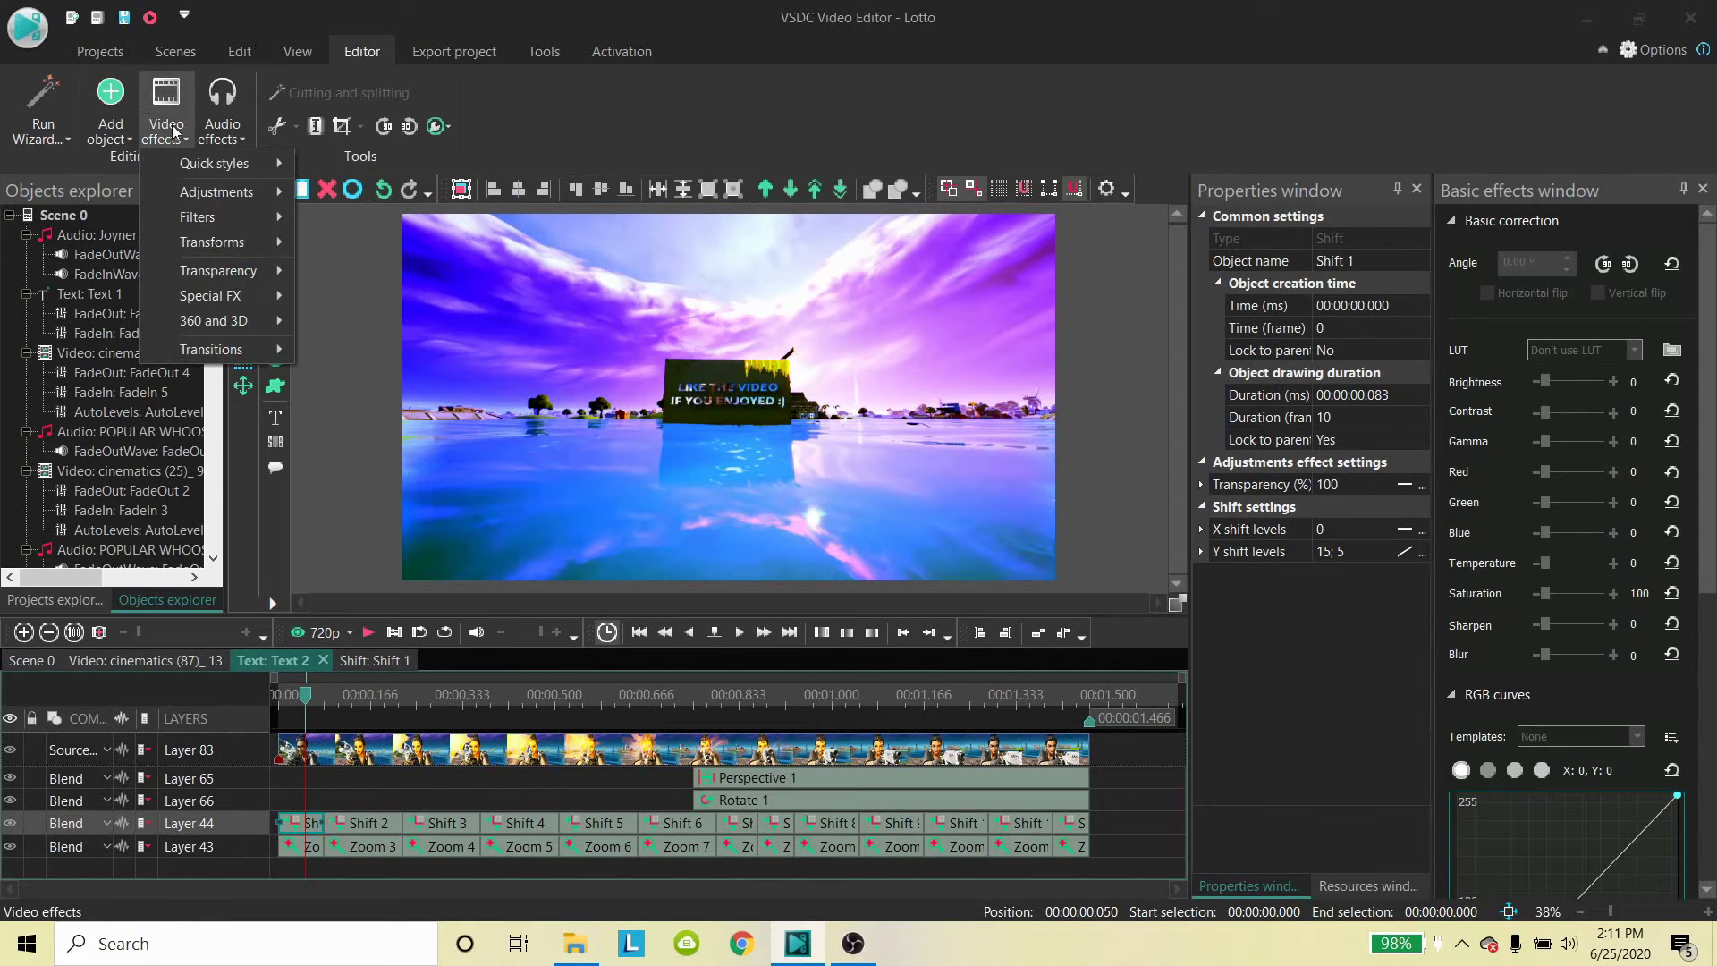
{"action": "mouse_move", "coordinate": [228, 249]}
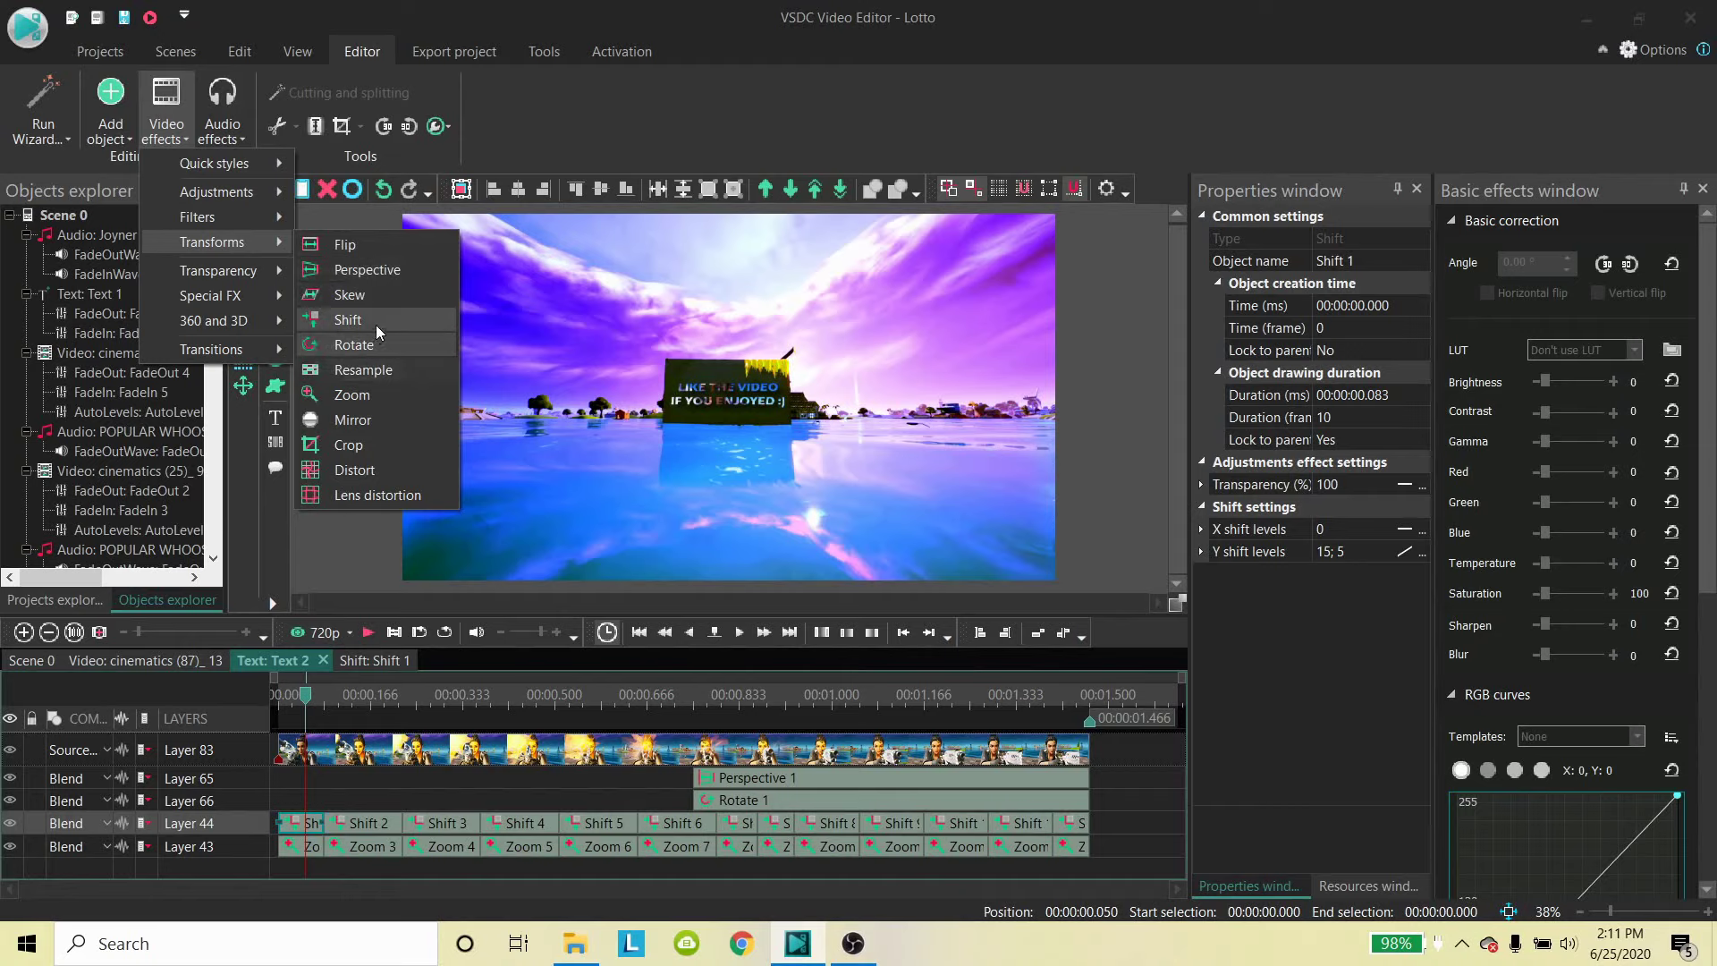
{"action": "left_click", "coordinate": [338, 809]}
{"action": "left_click", "coordinate": [314, 823]}
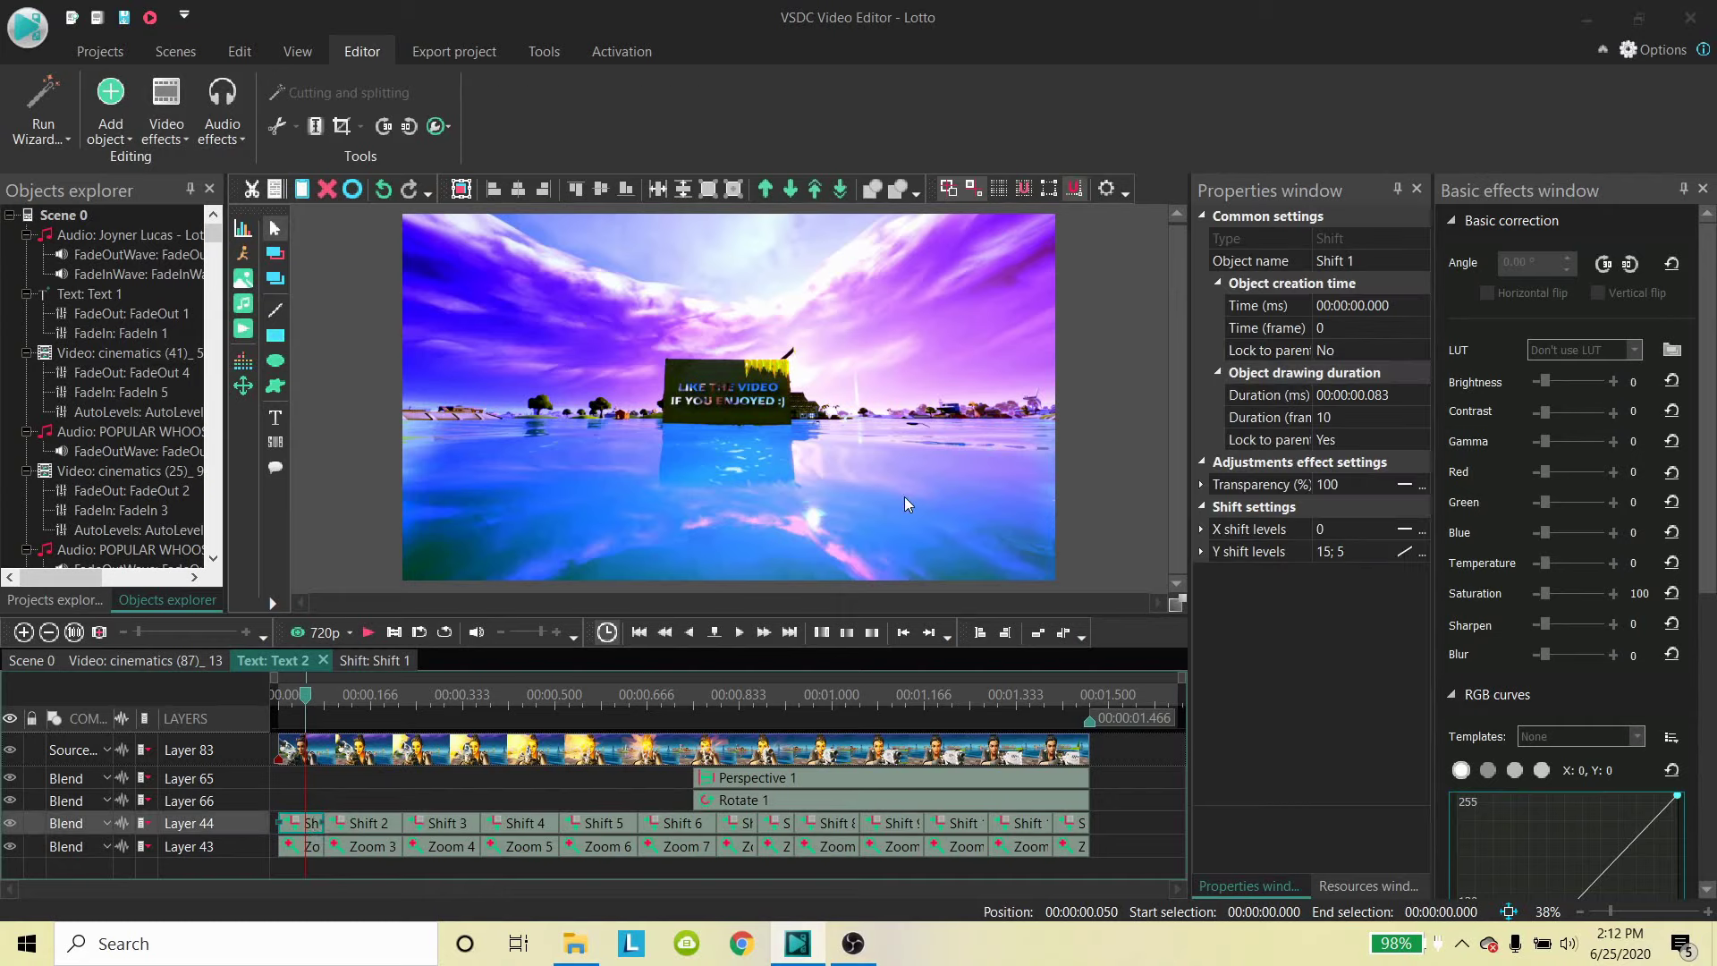
Review the shift levels of Shift 2 through Shift 7 and the short Shift 13 clip.
{"action": "left_click", "coordinate": [359, 825]}
{"action": "left_click", "coordinate": [440, 823]}
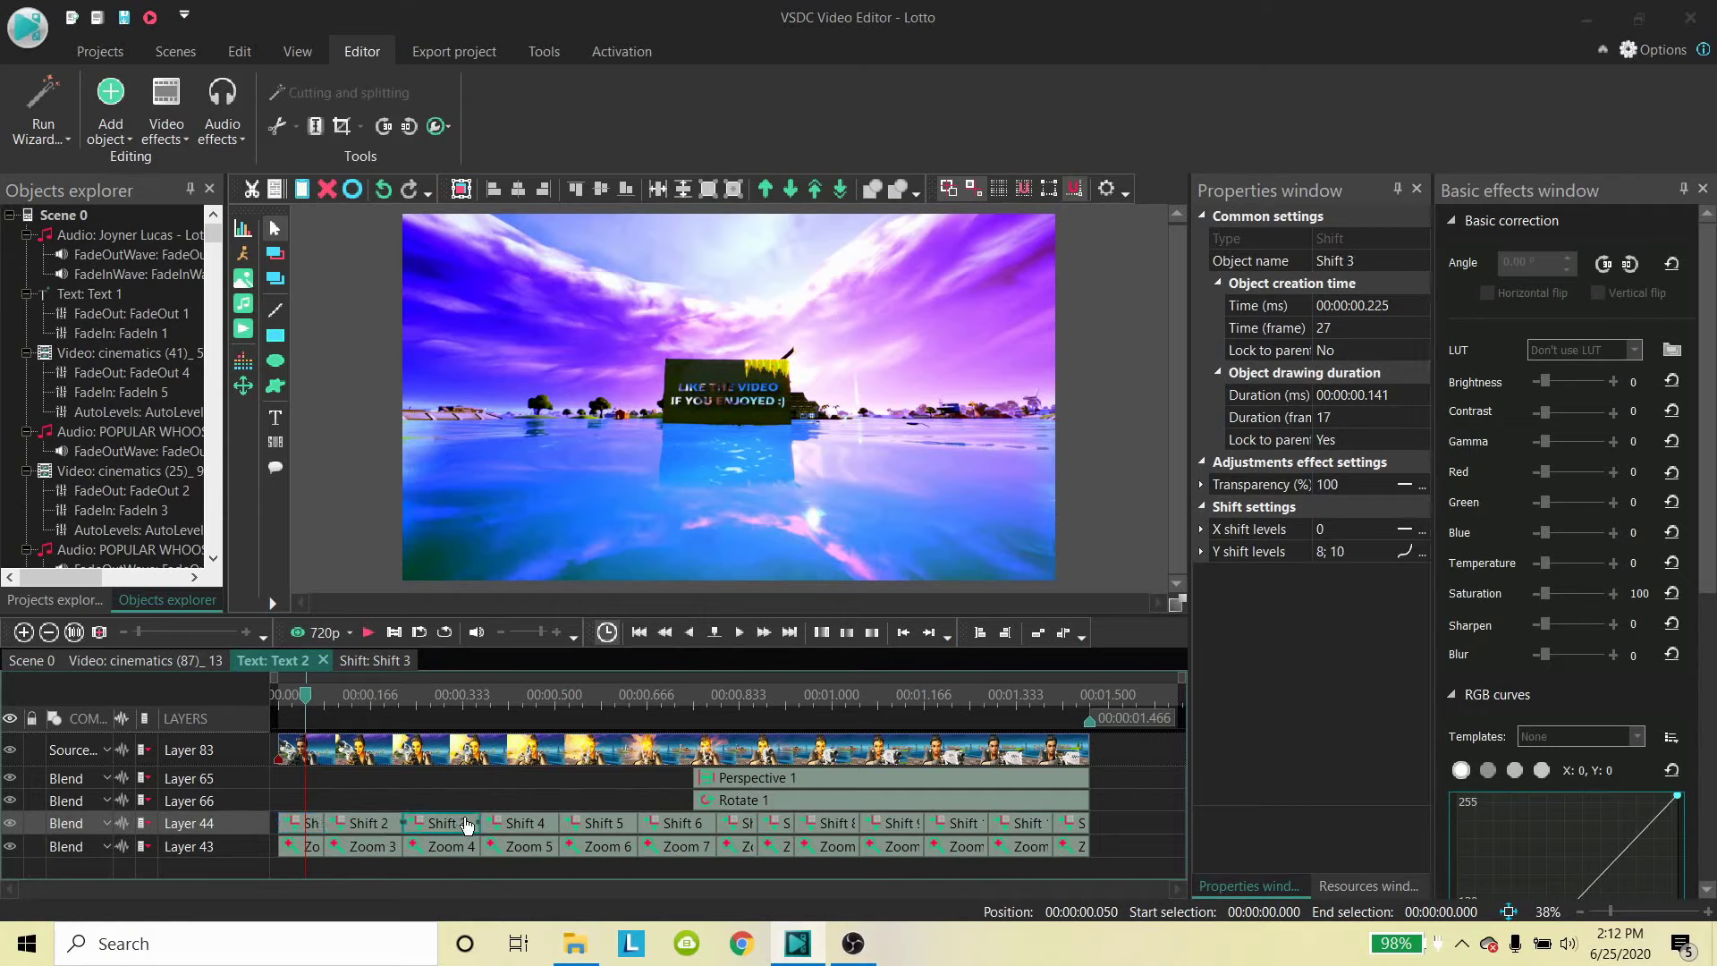
{"action": "left_click", "coordinate": [535, 824]}
{"action": "left_click", "coordinate": [615, 825]}
{"action": "left_click", "coordinate": [662, 824]}
{"action": "left_click", "coordinate": [754, 823]}
{"action": "left_click", "coordinate": [781, 824]}
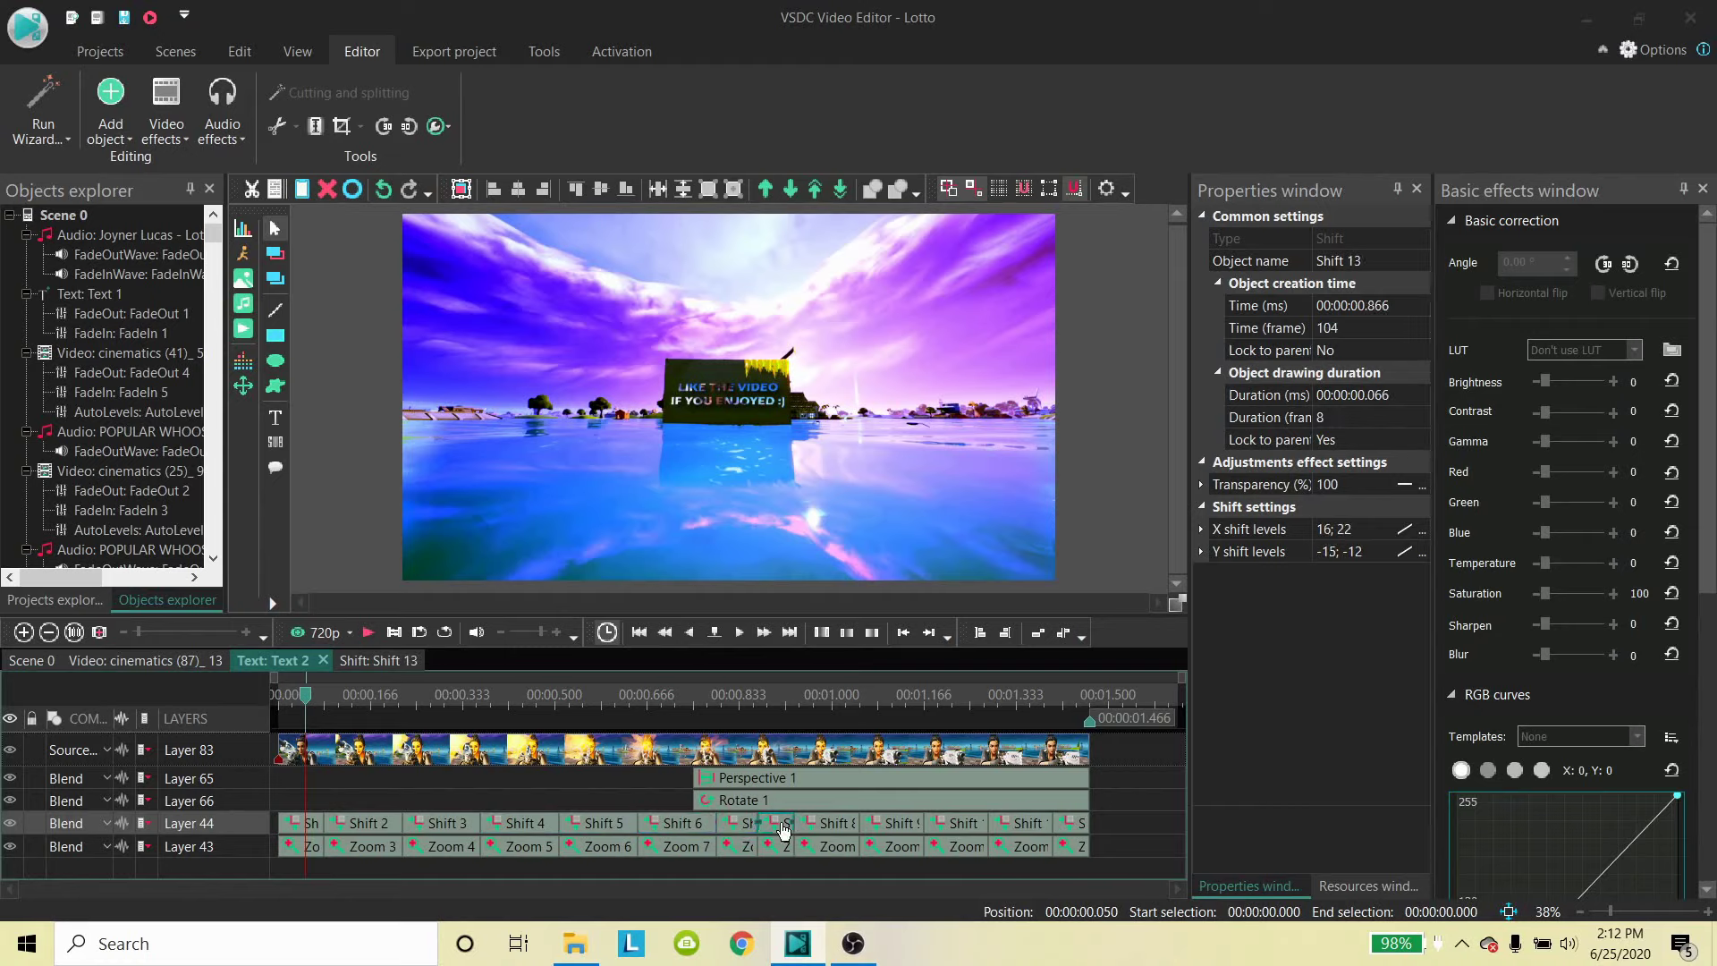
Review the zoom levels of Zoom 1, 4, 5, later zoom clips through Zoom 13, and Shift 12.
{"action": "left_click", "coordinate": [290, 851]}
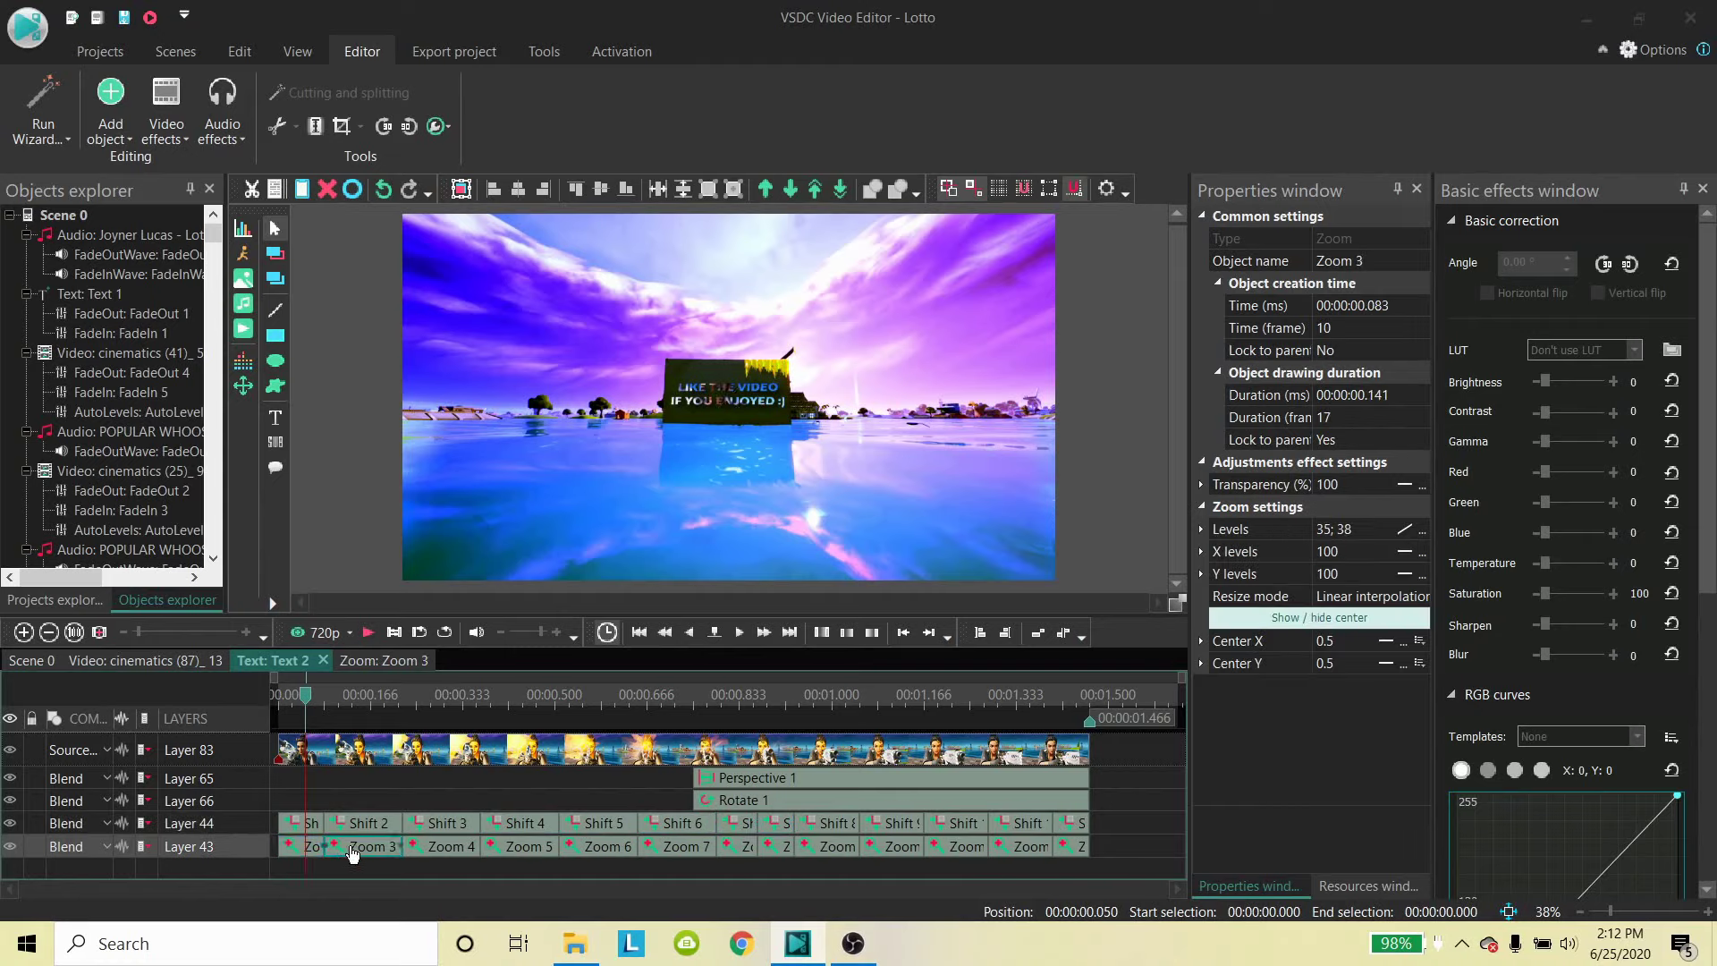
{"action": "left_click", "coordinate": [422, 849]}
{"action": "left_click", "coordinate": [528, 849]}
{"action": "left_click", "coordinate": [974, 846]}
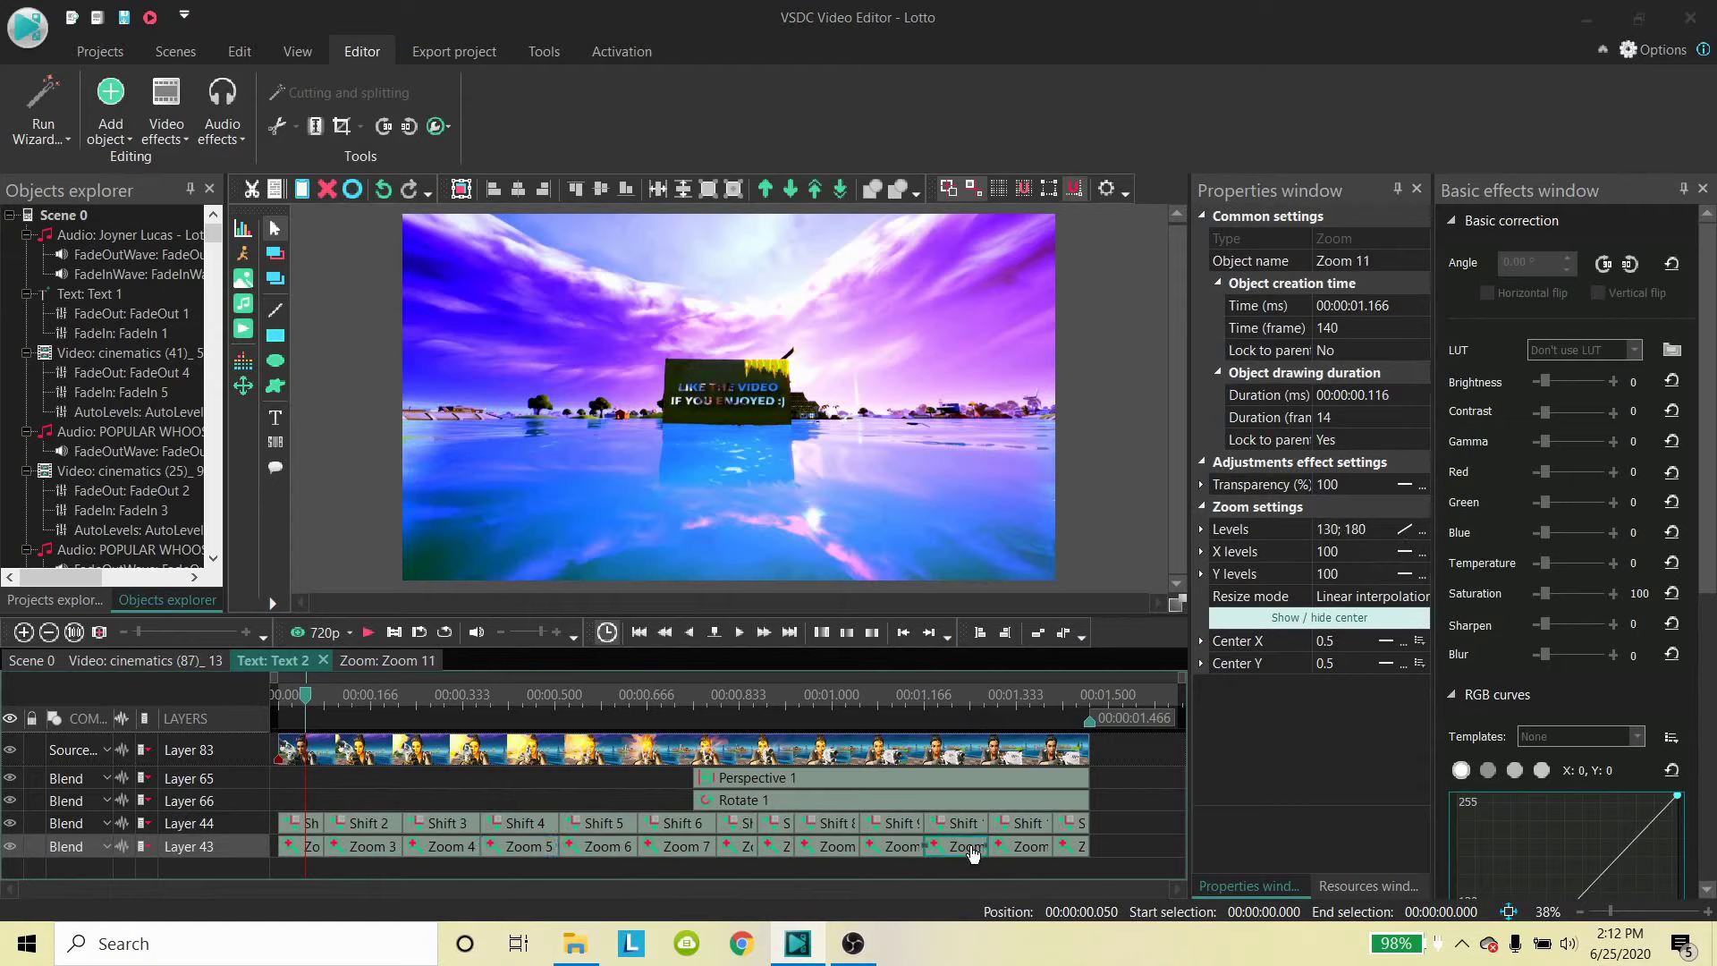
{"action": "left_click", "coordinate": [1024, 846]}
{"action": "left_click", "coordinate": [1065, 846]}
{"action": "left_click", "coordinate": [1078, 824]}
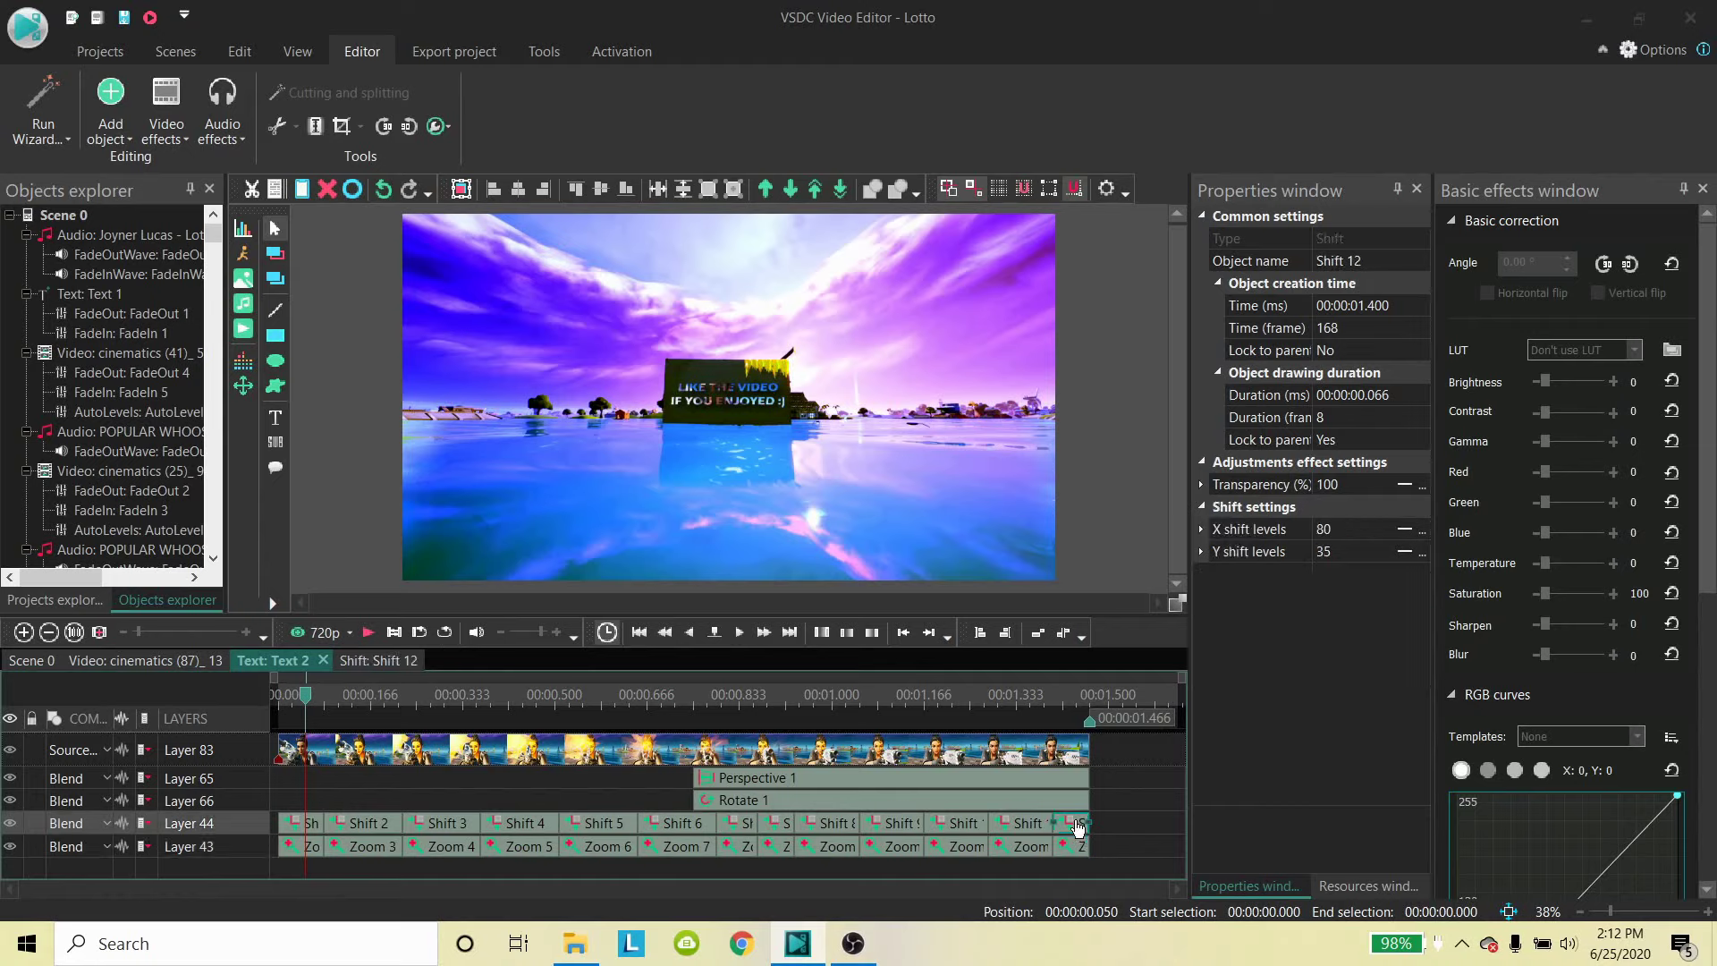
Inspect the Rotate 1 angles and Perspective 1 settings while previewing the sign near one second.
{"action": "left_click", "coordinate": [812, 800]}
{"action": "left_click_drag", "start_coordinate": [315, 710], "coordinate": [905, 703]}
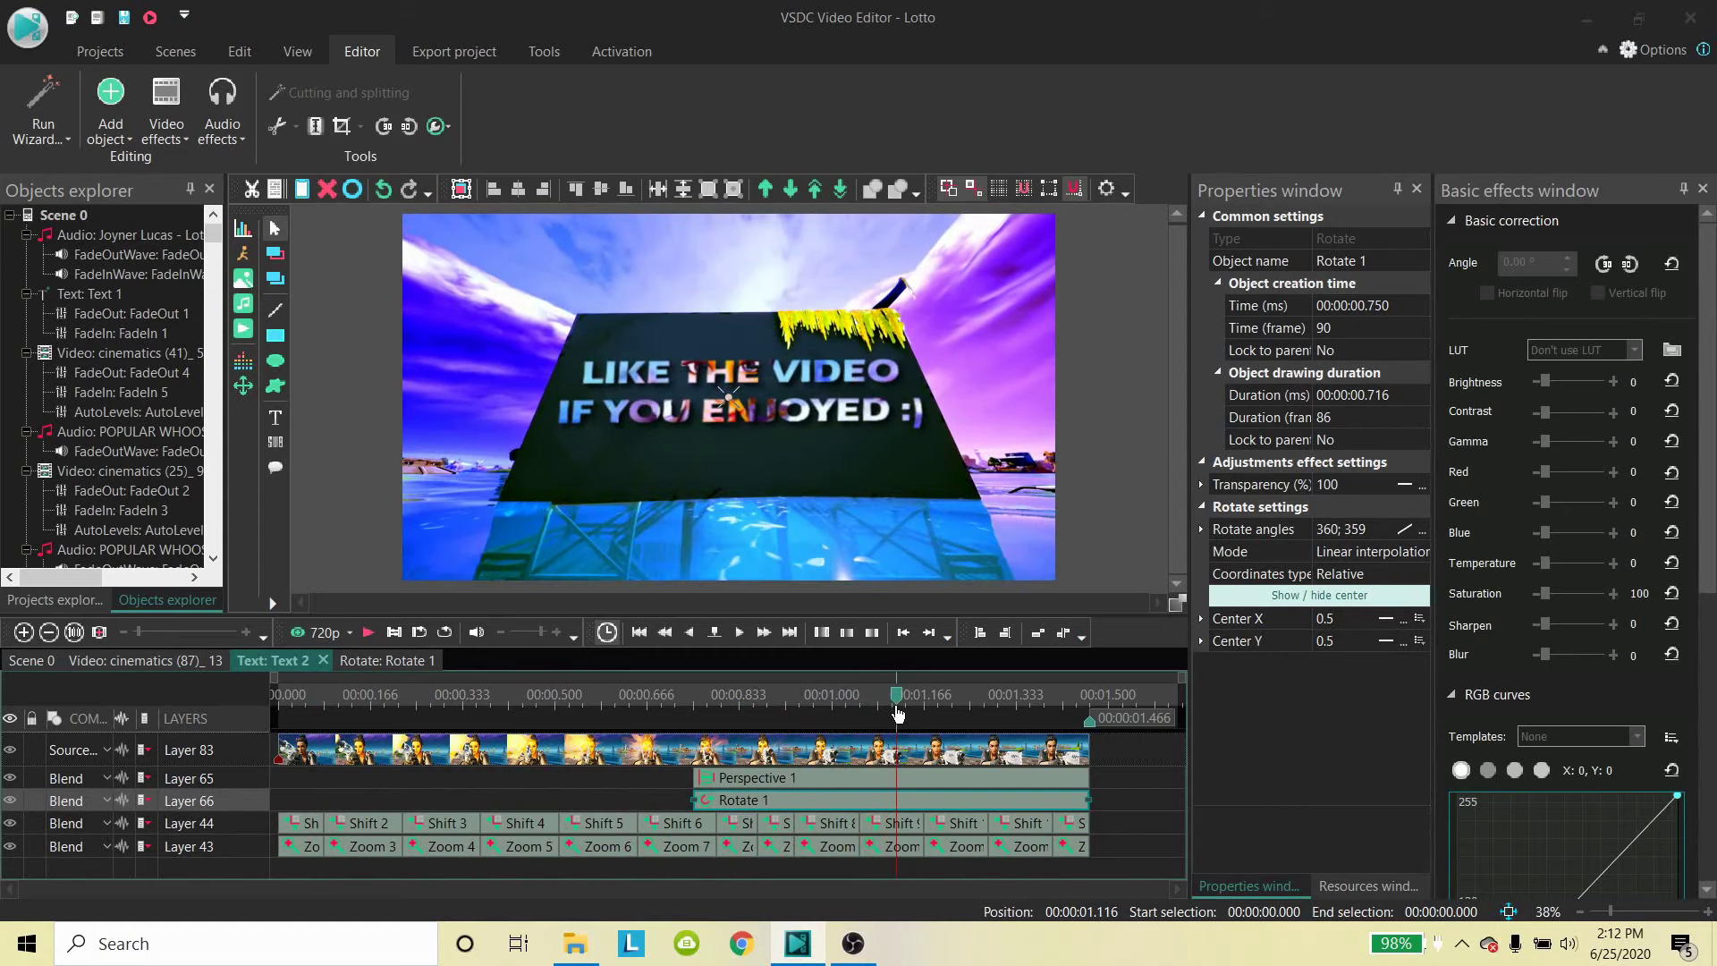
{"action": "left_click", "coordinate": [837, 782]}
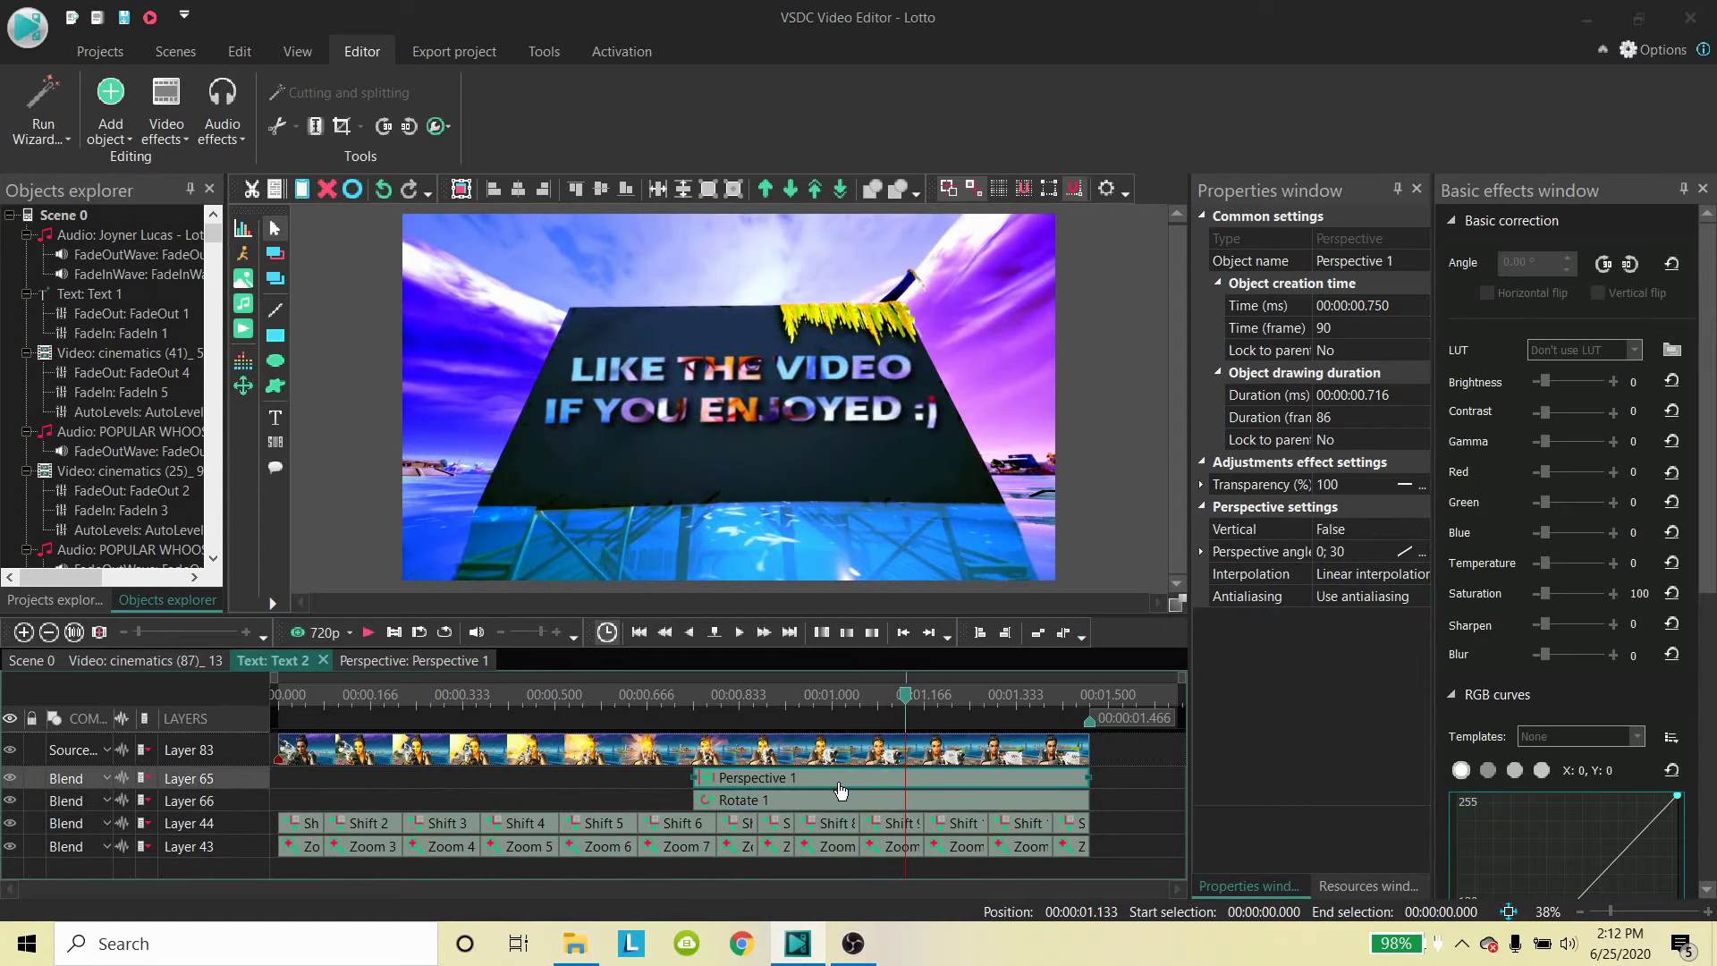
{"action": "left_click_drag", "start_coordinate": [910, 702], "coordinate": [878, 703]}
Scrub back to 0.433 s and step back two frames to preview the perspective tilt.
{"action": "left_click_drag", "start_coordinate": [881, 705], "coordinate": [753, 742]}
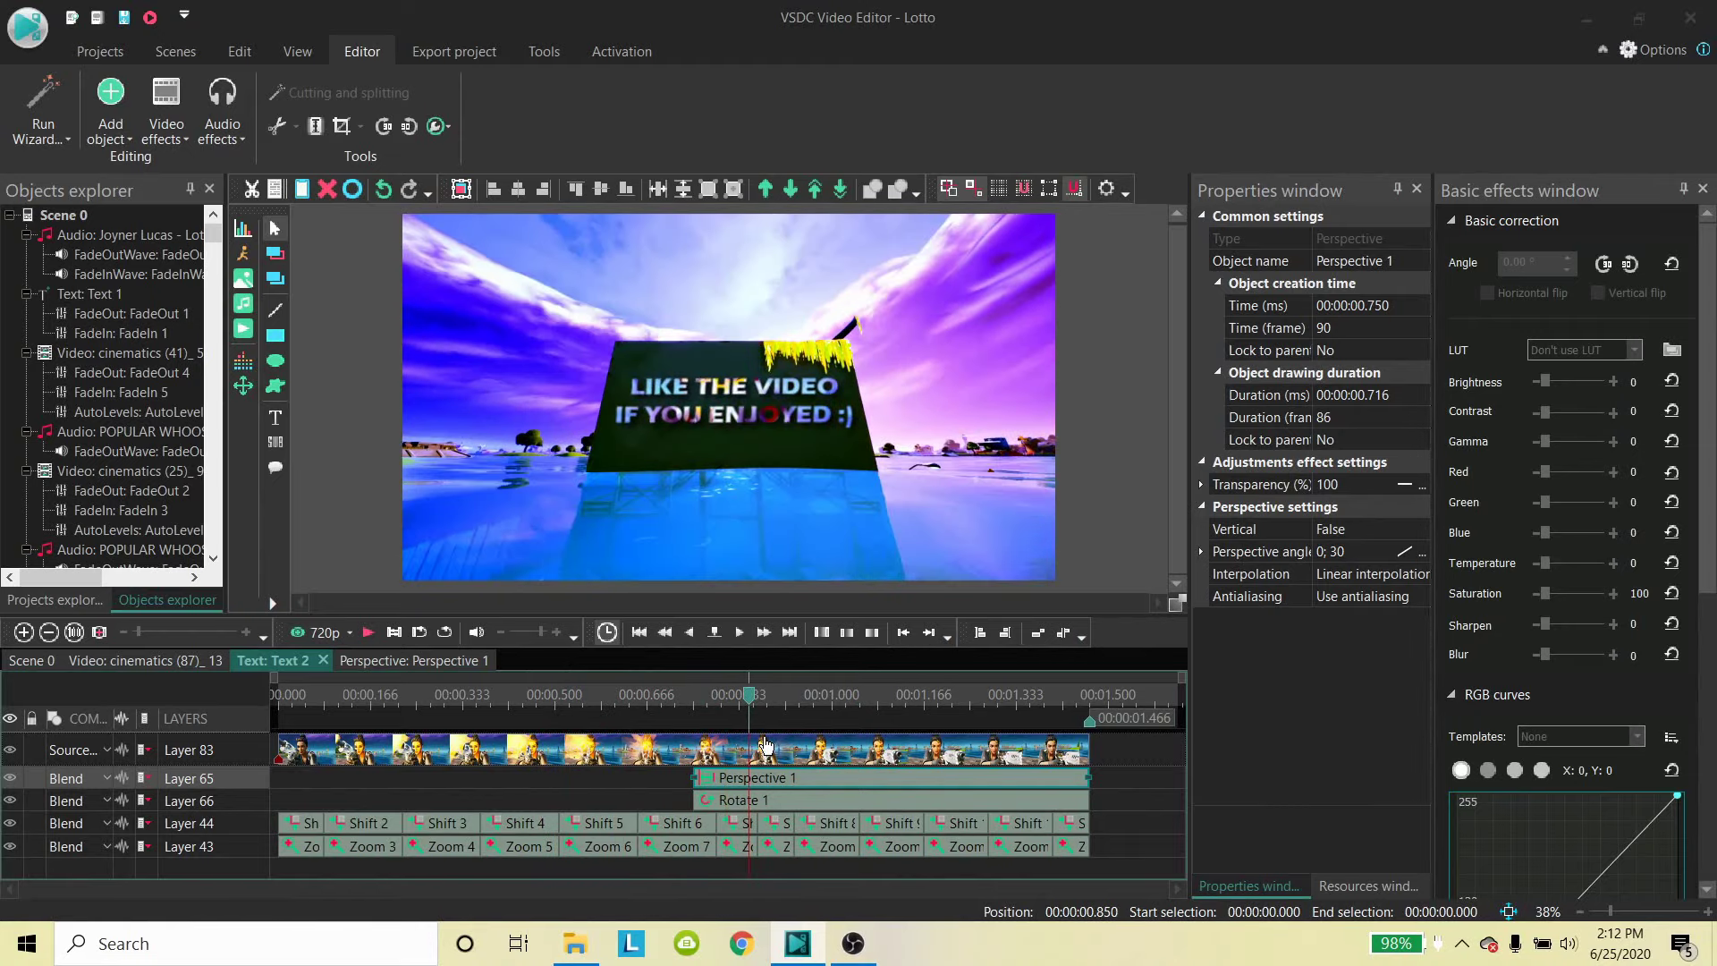
{"action": "mouse_move", "coordinate": [767, 744]}
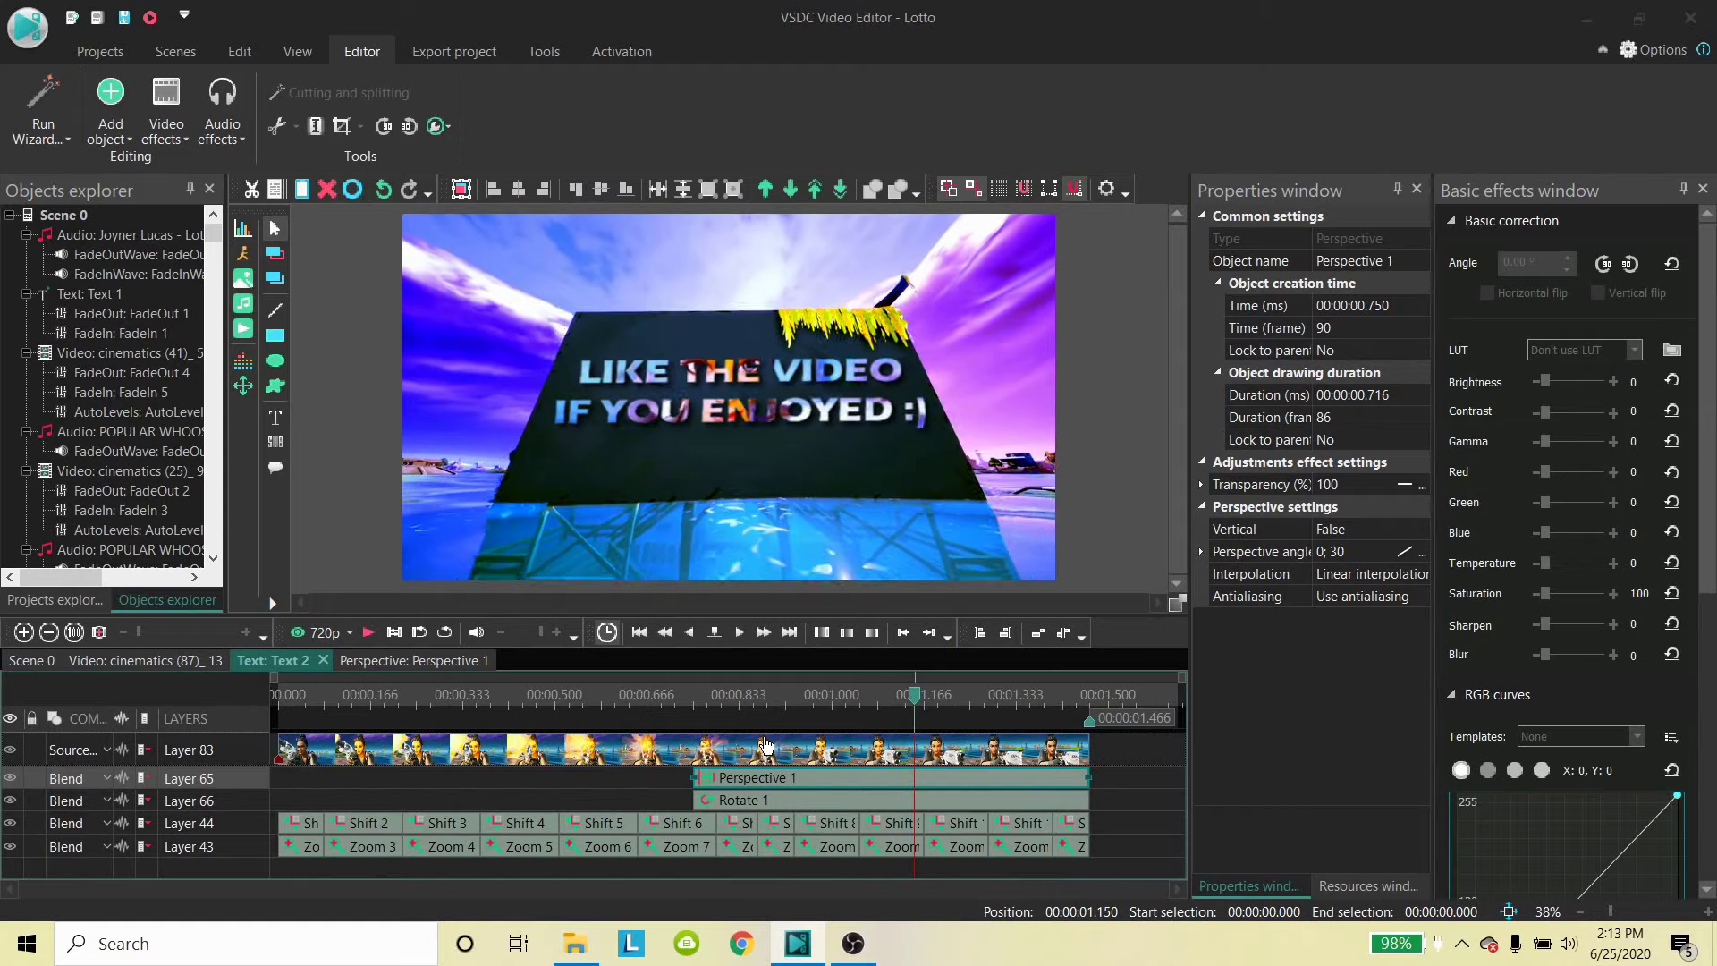
{"action": "key", "text": "Left"}
{"action": "key", "text": "Left"}
{"action": "key", "text": "Left"}
{"action": "key", "text": "Left"}
{"action": "key", "text": "Left"}
{"action": "key", "text": "Left"}
{"action": "key", "text": "Left"}
{"action": "key", "text": "Left"}
{"action": "key", "text": "Left"}
{"action": "key", "text": "Left"}
{"action": "key", "text": "Left"}
{"action": "key", "text": "Left"}
{"action": "key", "text": "Left"}
{"action": "key", "text": "Left"}
{"action": "key", "text": "Left"}
{"action": "key", "text": "Left"}
{"action": "key", "text": "Left"}
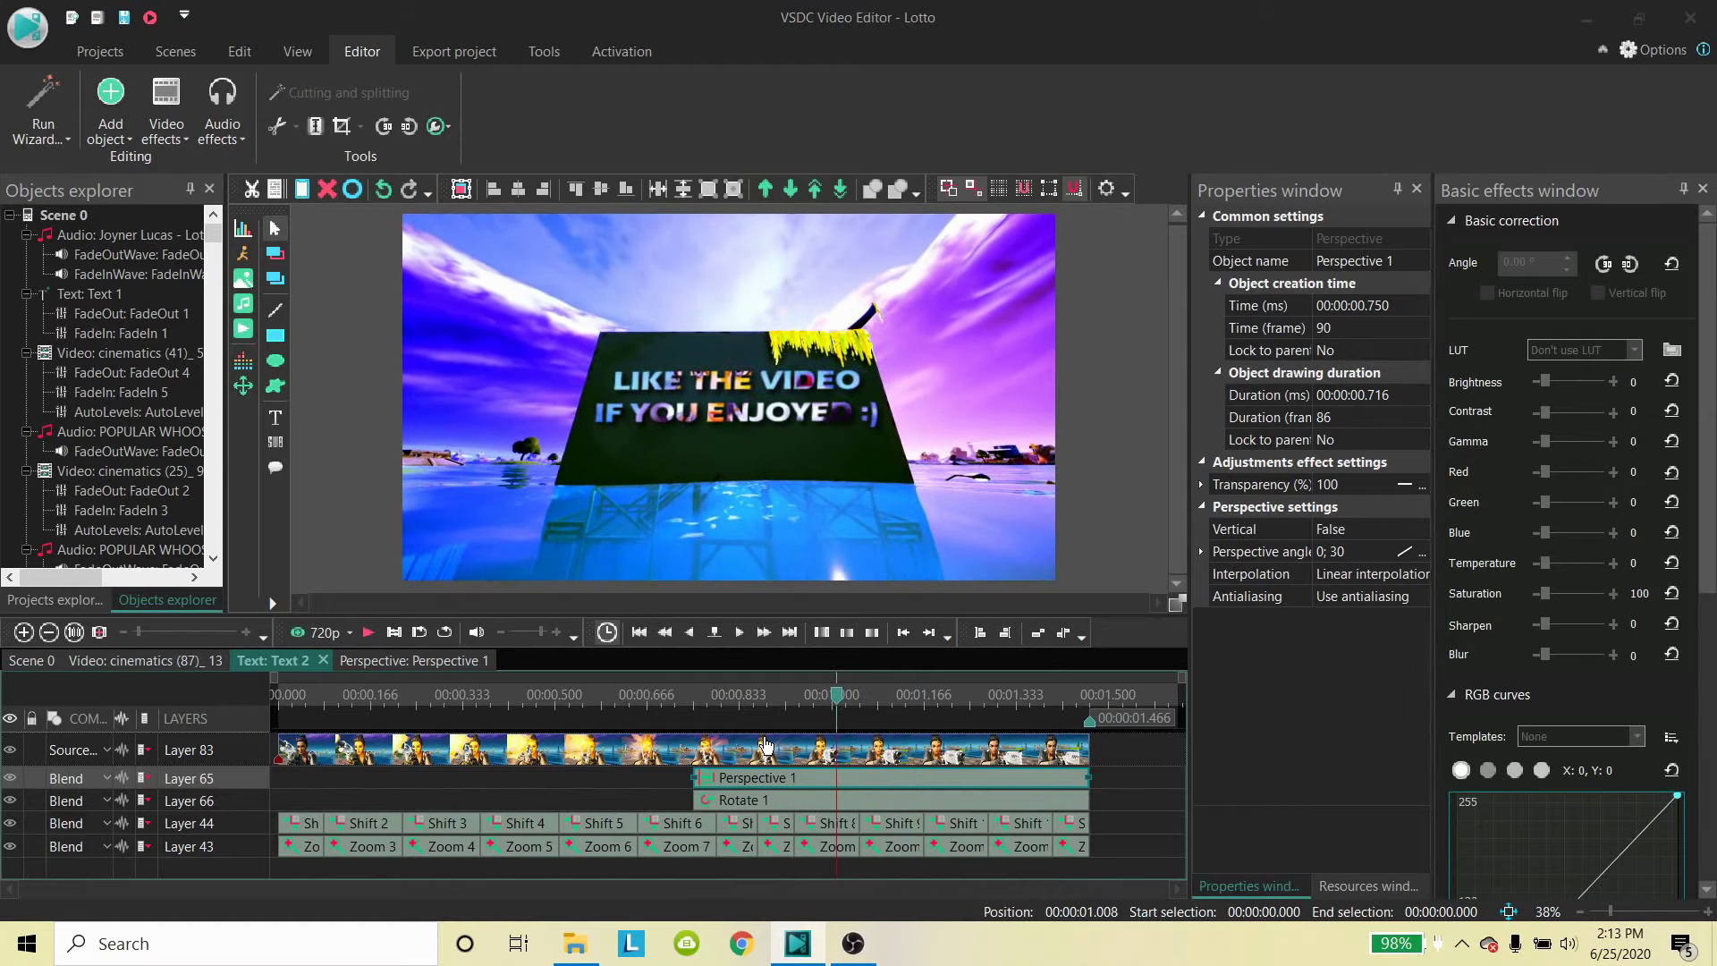
{"action": "key", "text": "Left"}
{"action": "key", "text": "Left"}
{"action": "key", "text": "Left"}
{"action": "key", "text": "Left"}
{"action": "key", "text": "Left"}
{"action": "key", "text": "Left"}
{"action": "key", "text": "Left"}
{"action": "key", "text": "Left"}
{"action": "key", "text": "Left"}
{"action": "key", "text": "Left"}
{"action": "key", "text": "Left"}
{"action": "key", "text": "Left"}
{"action": "key", "text": "Left"}
{"action": "key", "text": "Left"}
{"action": "key", "text": "Left"}
{"action": "key", "text": "Left"}
{"action": "key", "text": "Left"}
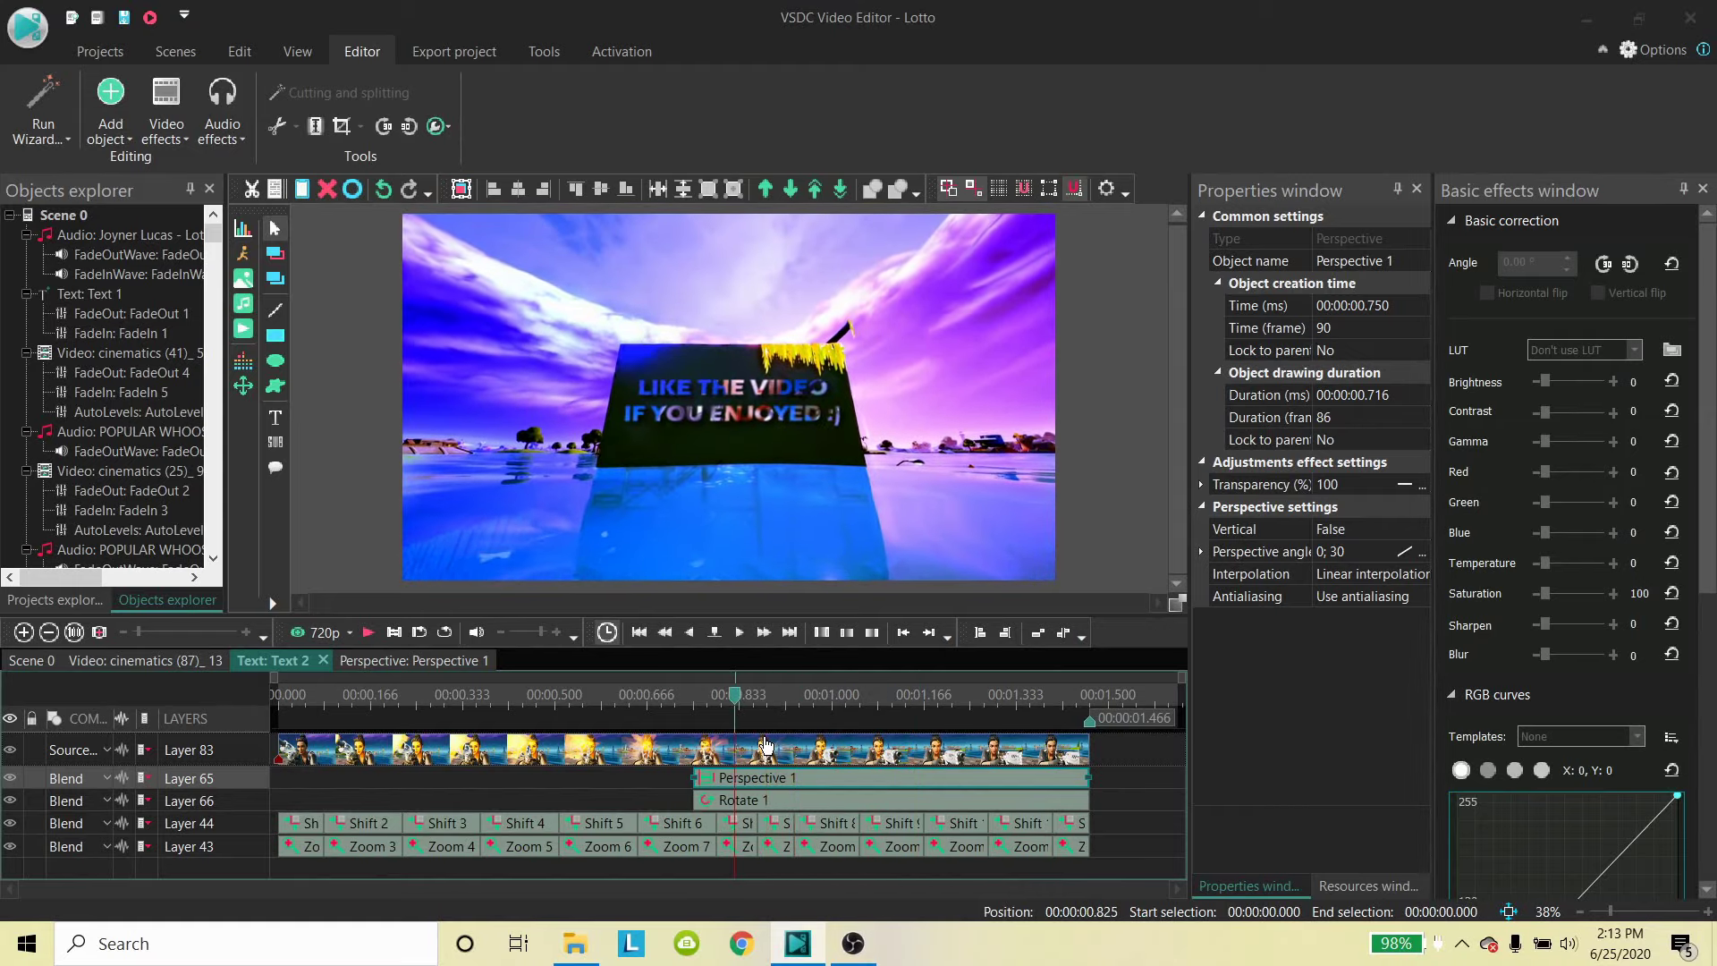